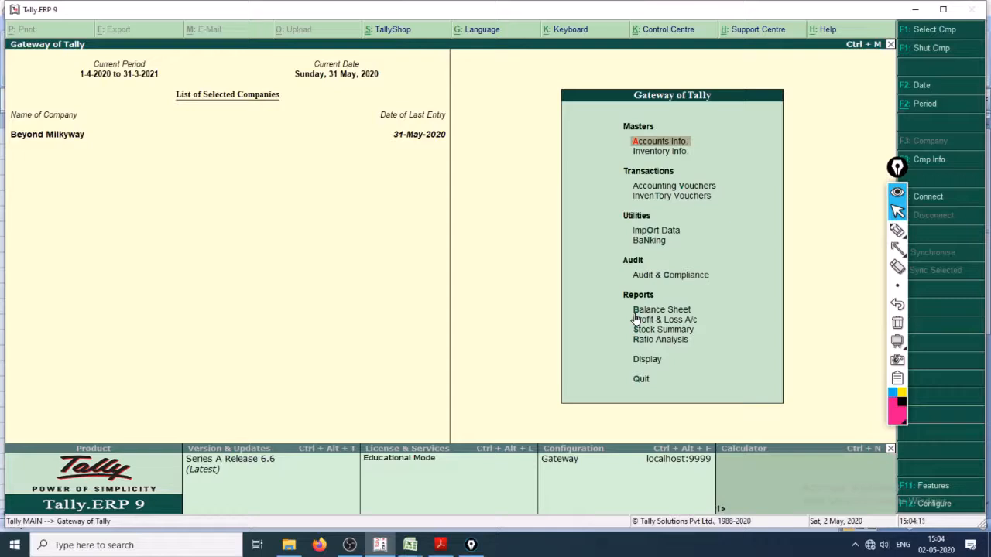
Step: Open the Profit & Loss A/c report of Beyond Milkyway from the Gateway of Tally
{"action": "key", "text": "Down"}
{"action": "key", "text": "Down"}
{"action": "key", "text": "Down"}
{"action": "key", "text": "Down"}
{"action": "key", "text": "Down"}
{"action": "key", "text": "Down"}
{"action": "key", "text": "Down"}
{"action": "key", "text": "Down"}
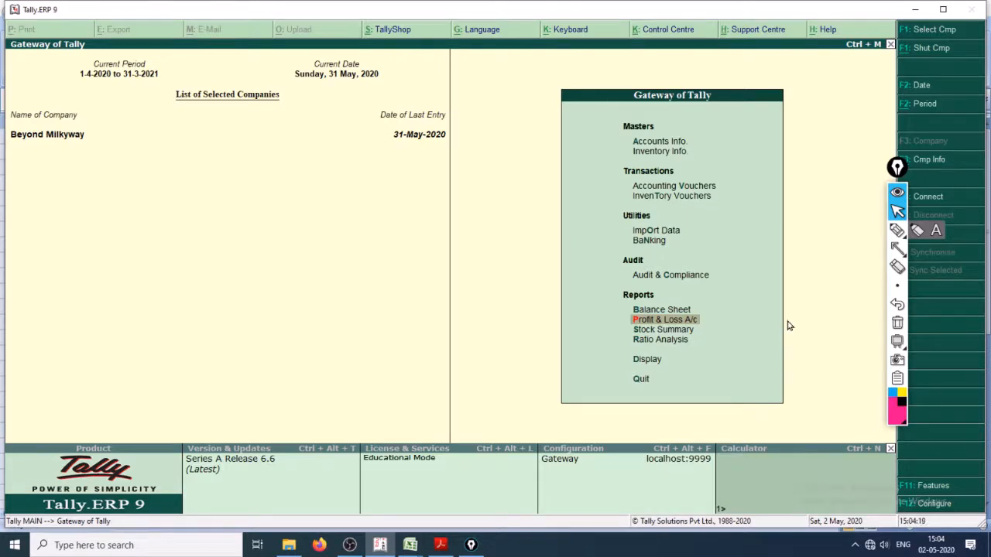
{"action": "key", "text": "Down"}
{"action": "key", "text": "Up"}
{"action": "key", "text": "Return"}
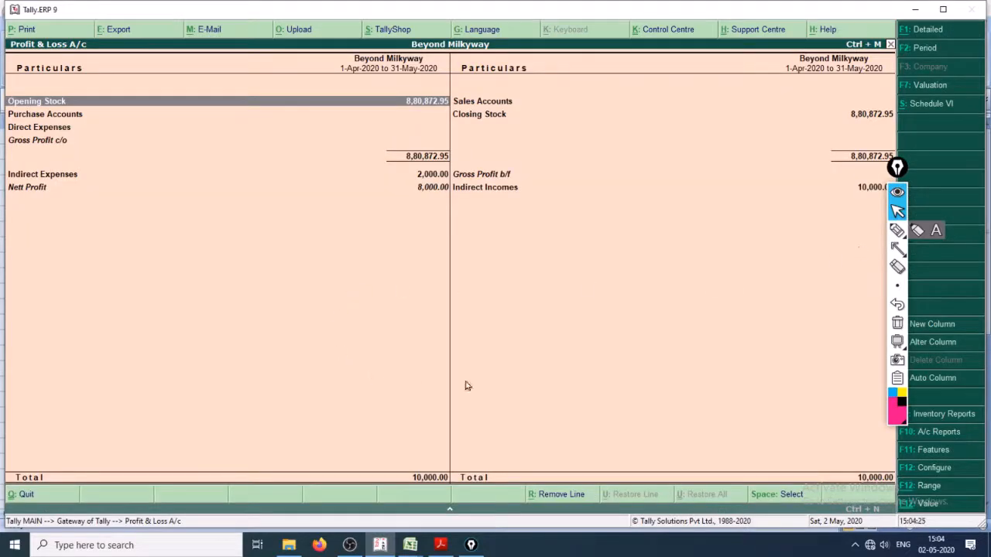
Step: View the Schedule VI statement of the Profit & Loss A/c and return to the standard report, keeping the Epic Pen toolbar out of the way
{"action": "left_click_drag", "start_coordinate": [897, 167], "coordinate": [849, 171]}
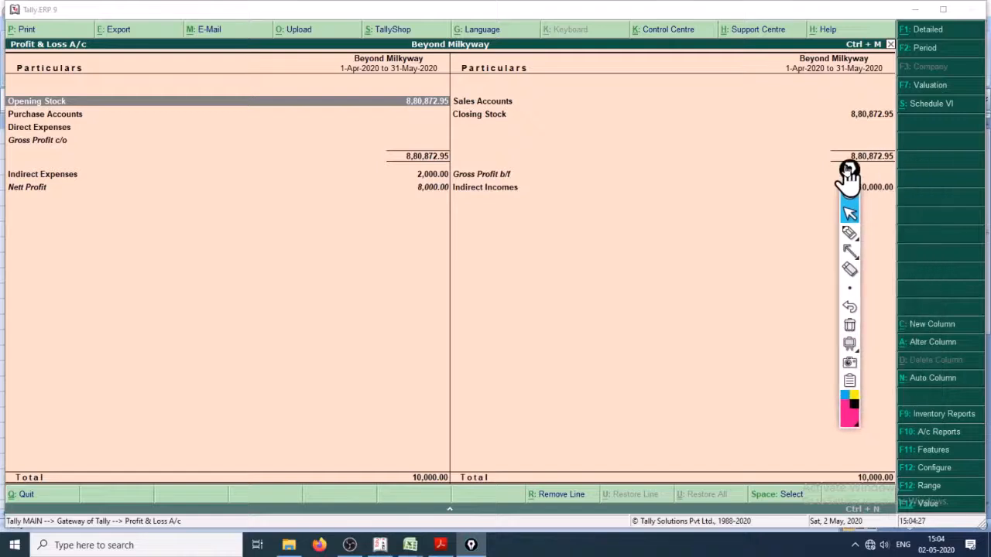
{"action": "left_click", "coordinate": [930, 104]}
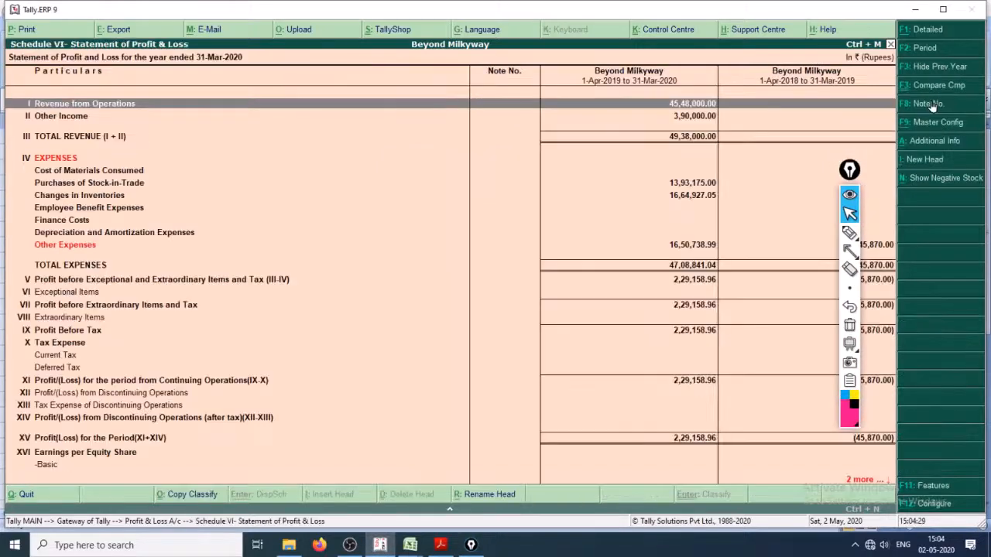
{"action": "key", "text": "Escape"}
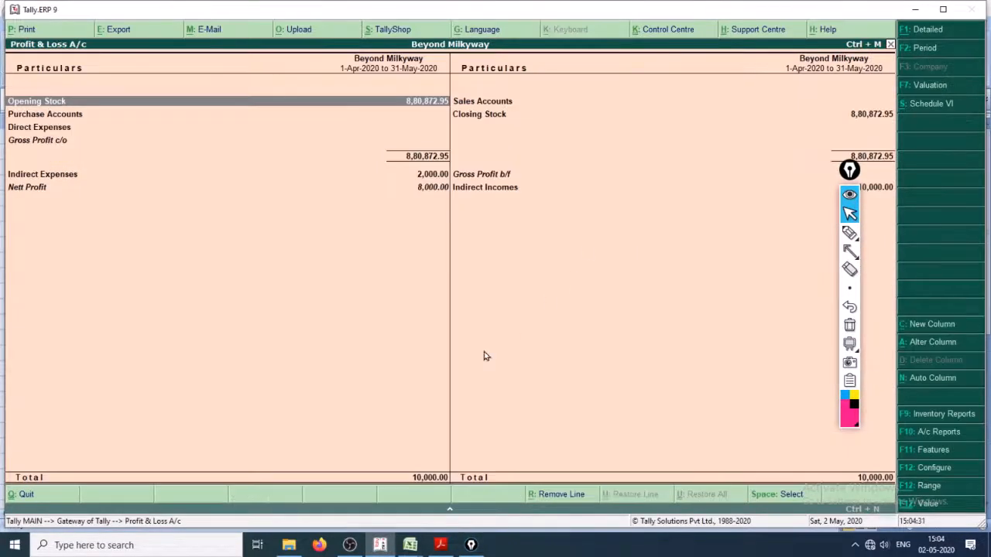
{"action": "left_click_drag", "start_coordinate": [848, 174], "coordinate": [862, 174]}
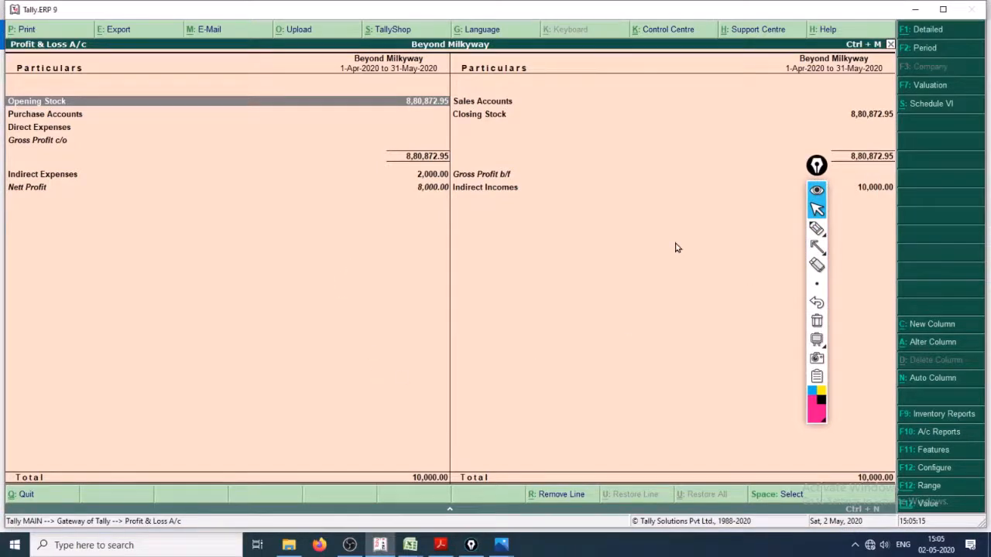
Step: Switch to the Photos note on report configuration, read its instructions, and return to Tally
{"action": "key", "text": "alt+Tab"}
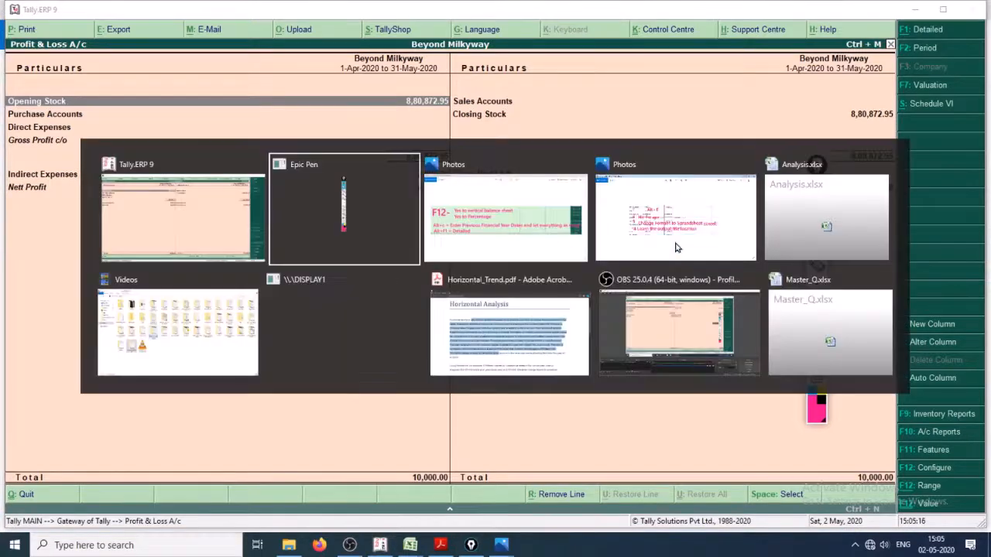
{"action": "key", "text": "alt+Tab"}
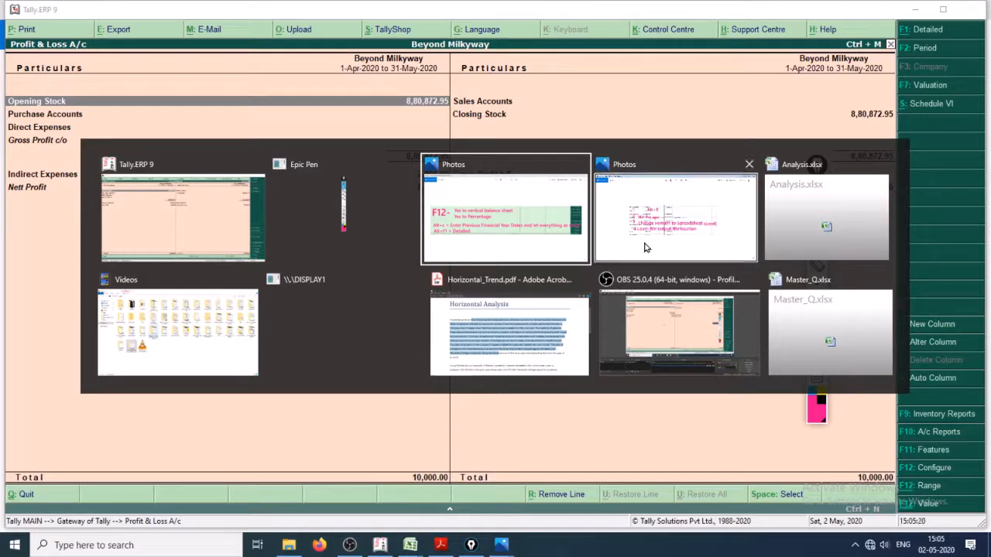
{"action": "left_click", "coordinate": [507, 252]}
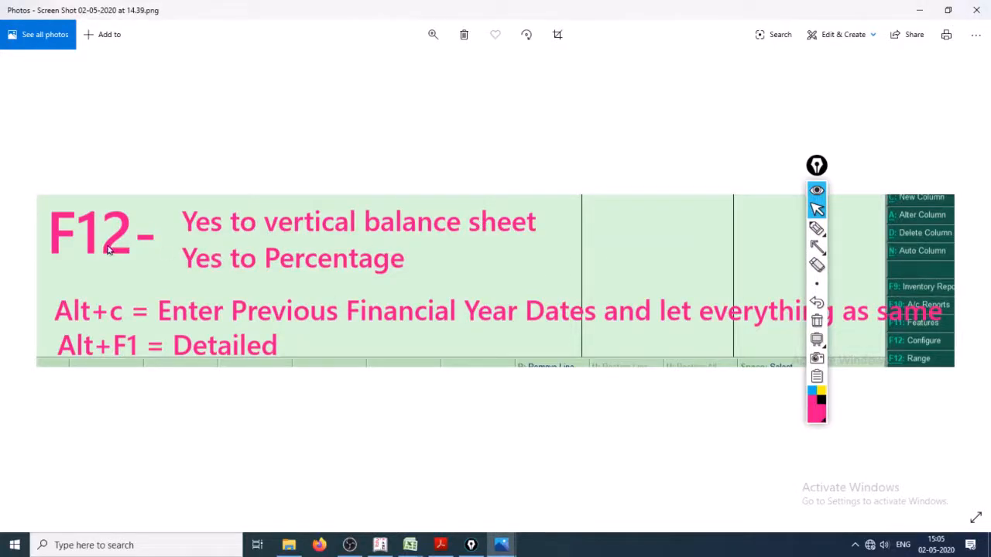
{"action": "key", "text": "alt+Tab"}
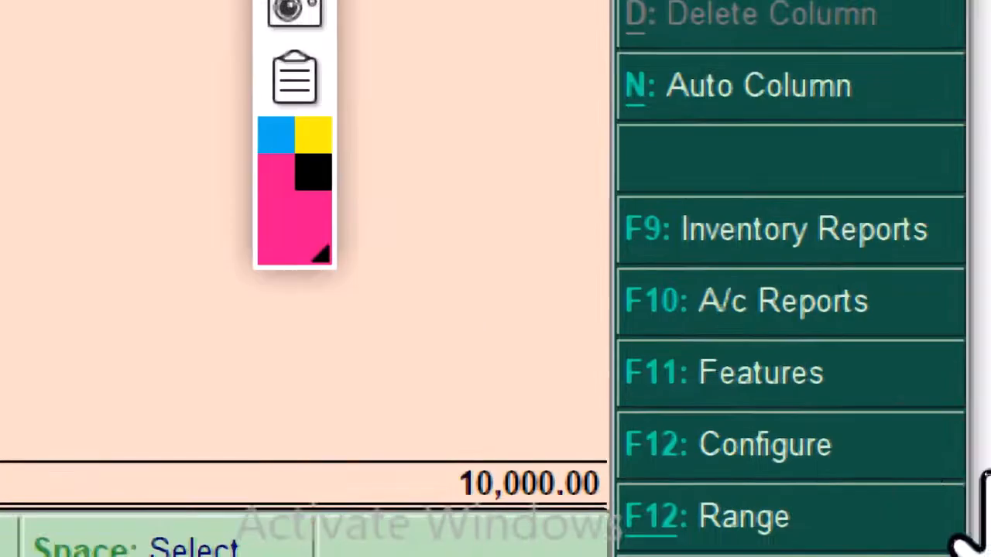
Step: Configure the Profit & Loss report to show the vertical format and the base currency symbol, keeping the other options as they are
{"action": "left_click", "coordinate": [699, 437]}
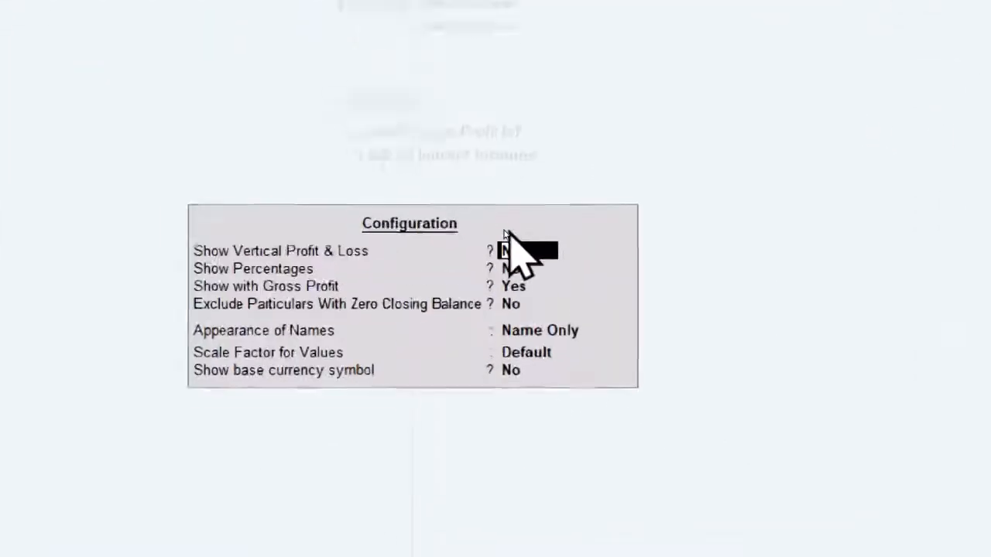
{"action": "type", "text": "y"}
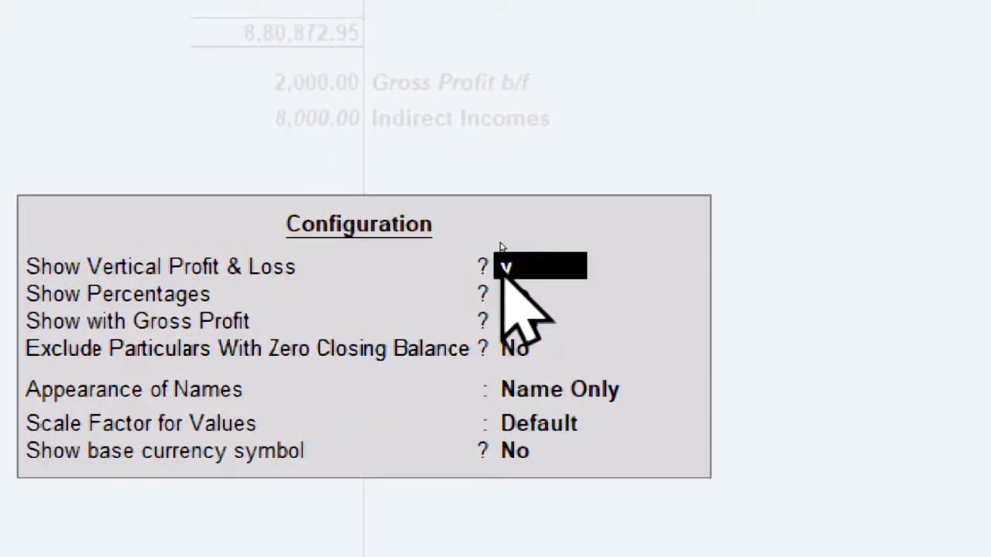
{"action": "key", "text": "Return"}
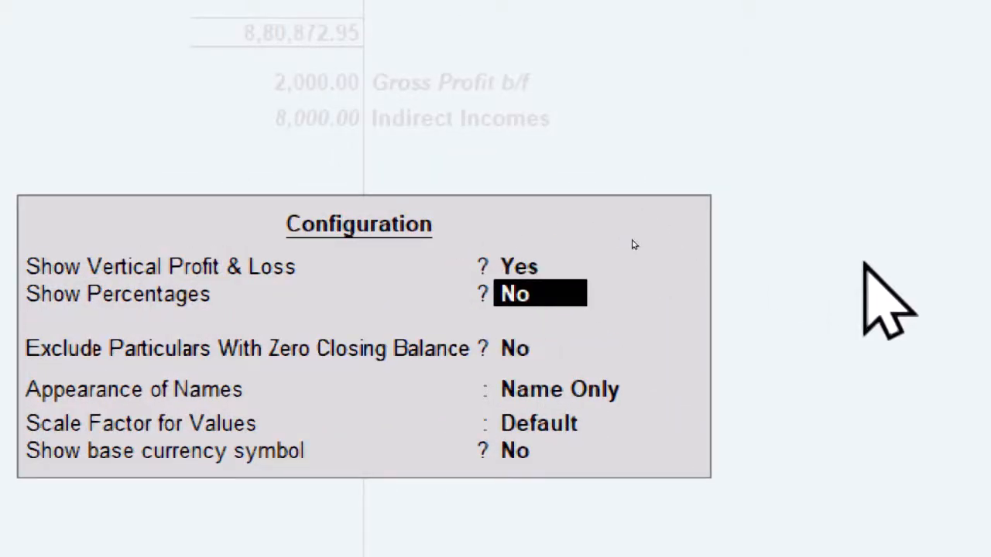
{"action": "key", "text": "Return"}
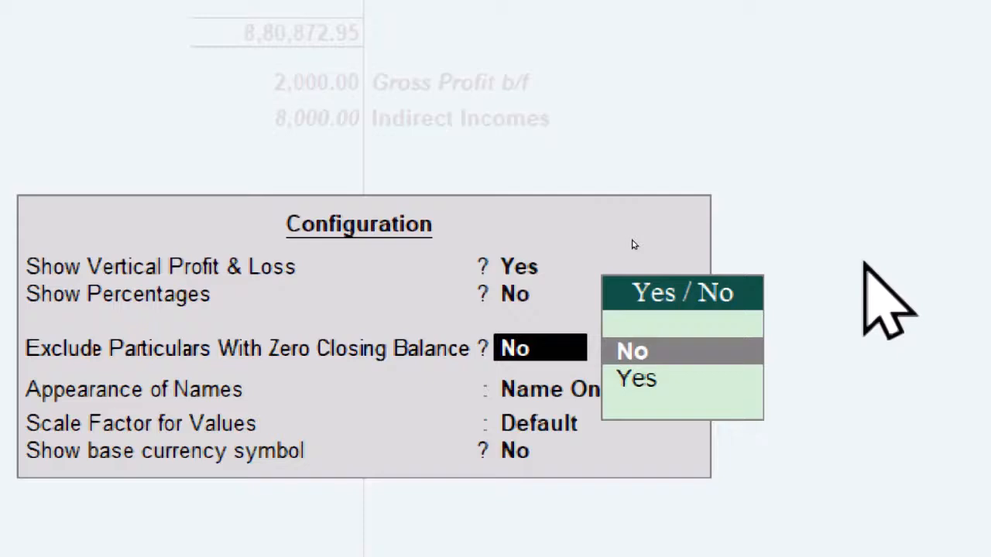
{"action": "key", "text": "Return"}
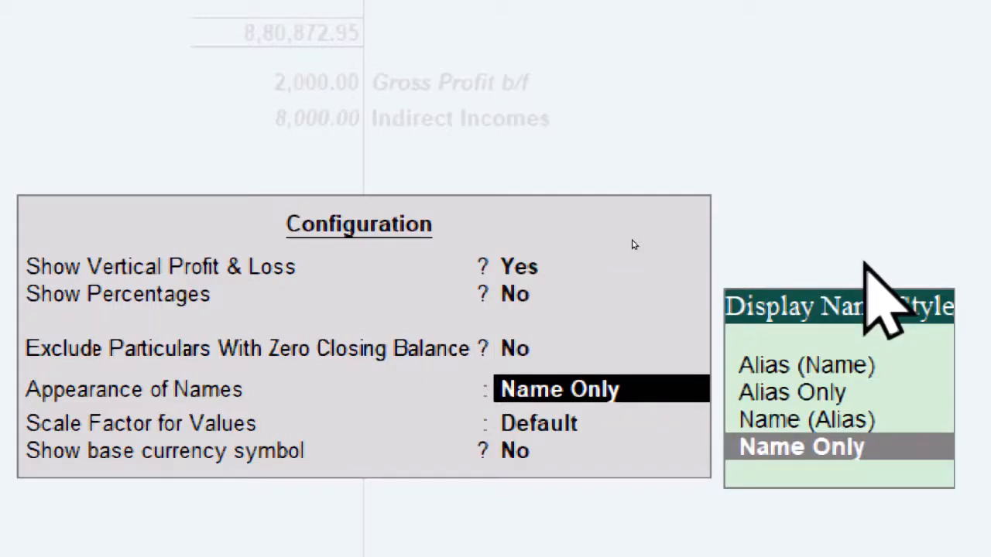
{"action": "key", "text": "Return"}
{"action": "key", "text": "Return"}
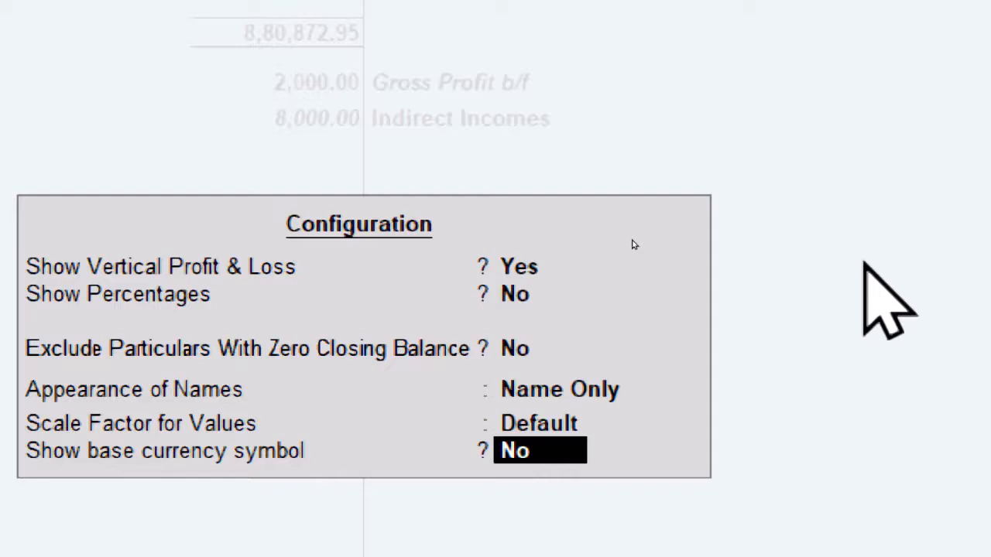
{"action": "type", "text": "y"}
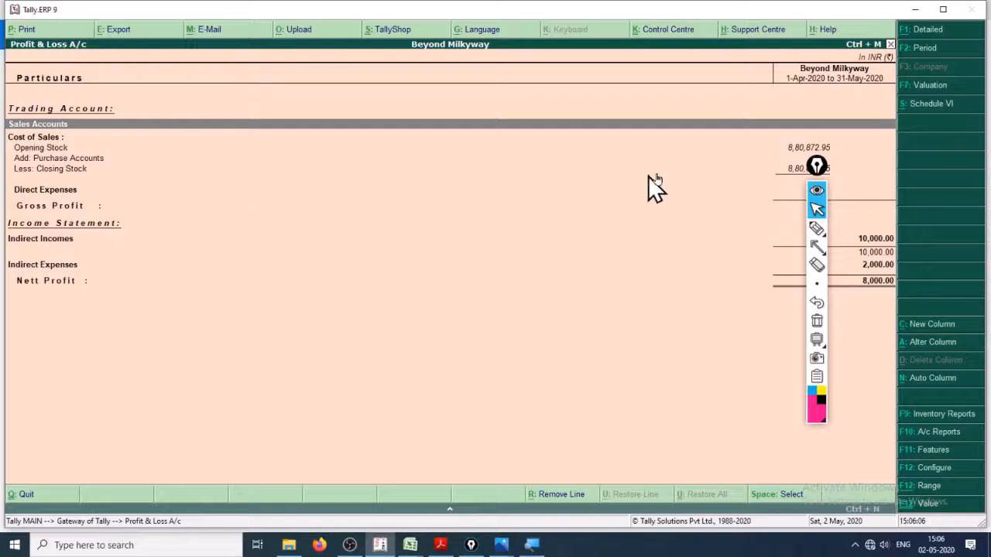
Step: Move the Epic Pen toolbar off the report figures, consult the Photos note about the previous-year column, and return to Tally
{"action": "left_click_drag", "start_coordinate": [816, 166], "coordinate": [944, 161]}
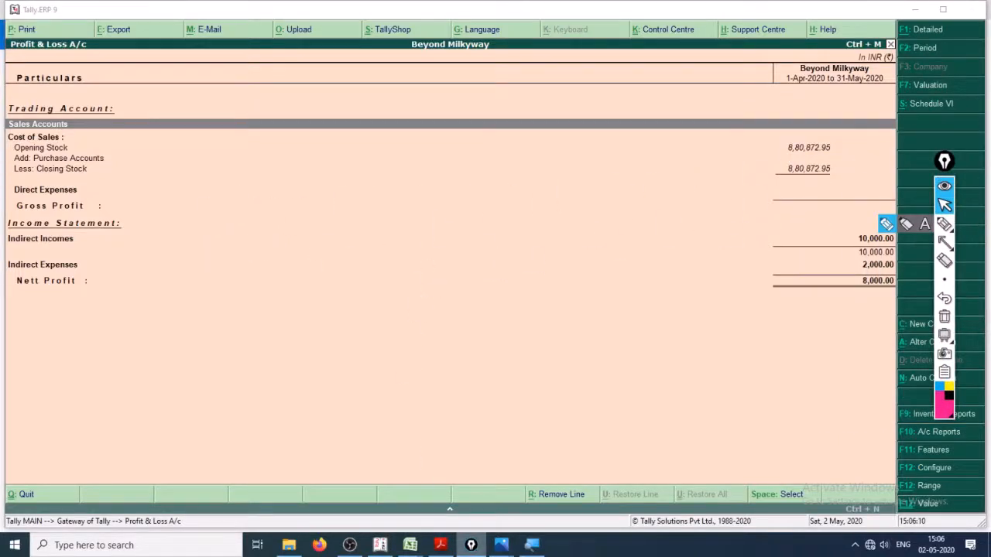
{"action": "mouse_move", "coordinate": [501, 545]}
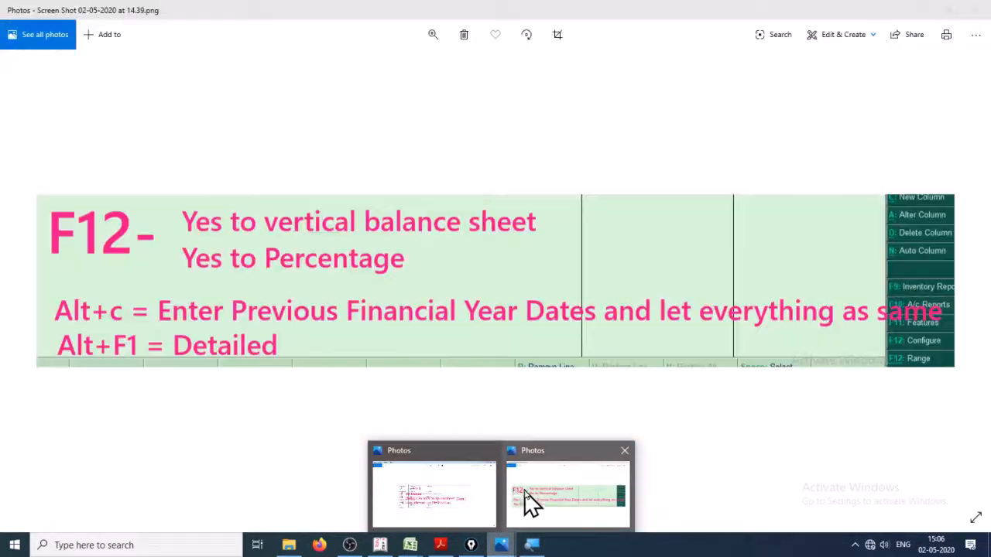
{"action": "left_click", "coordinate": [531, 502]}
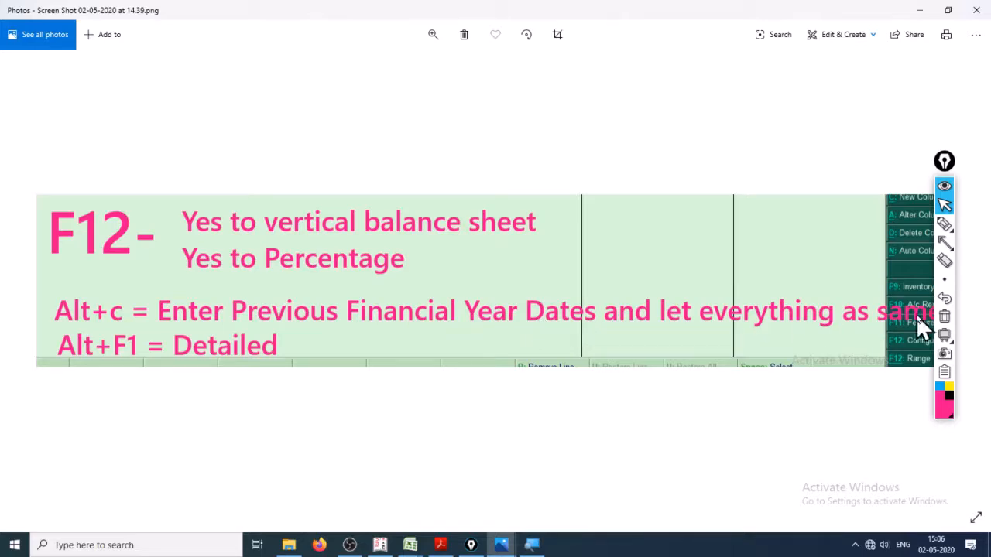
{"action": "key", "text": "alt+Tab"}
{"action": "key", "text": "alt+Tab"}
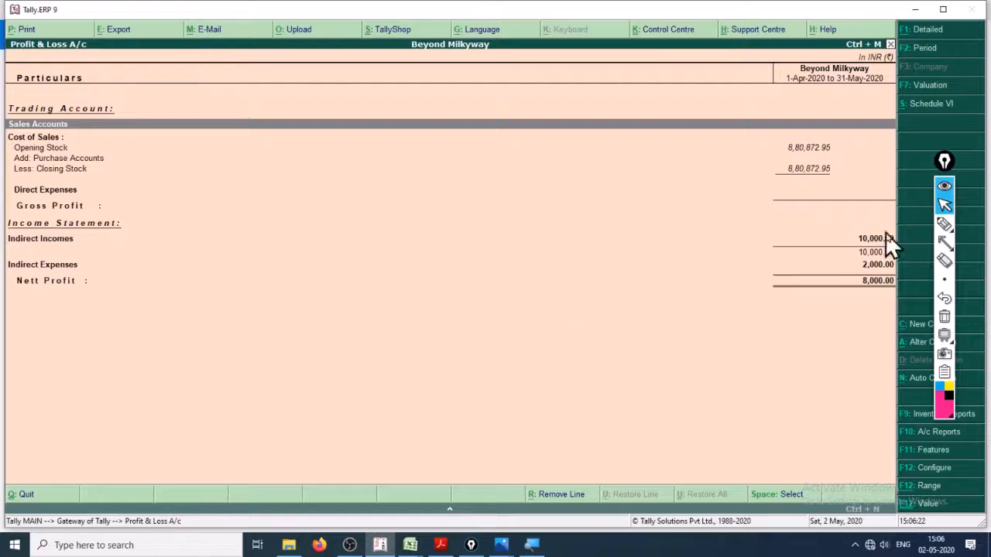
Step: Add a comparison column for 1-4-2018 to 31-3-2019 with default stock valuation and actual values
{"action": "left_click_drag", "start_coordinate": [944, 161], "coordinate": [954, 21]}
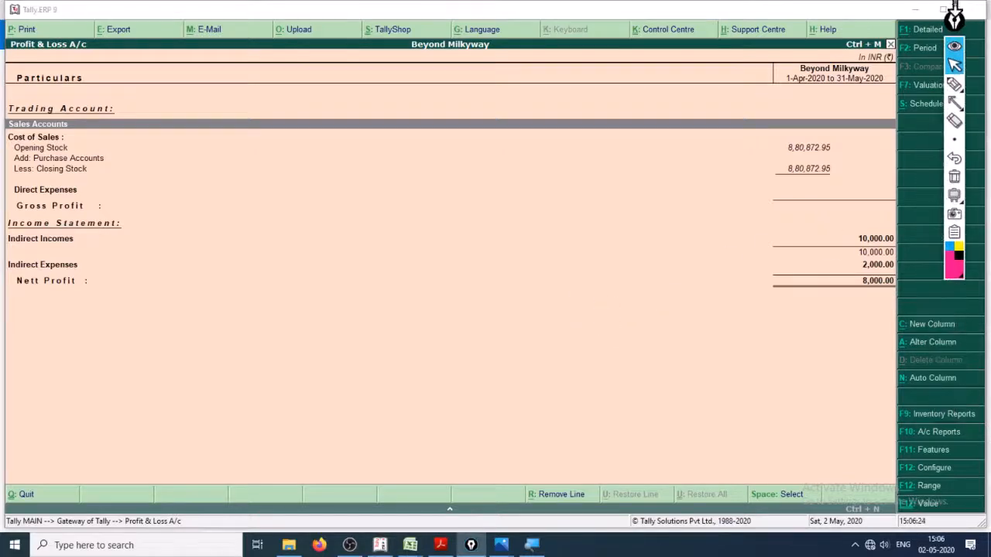
{"action": "left_click", "coordinate": [921, 327]}
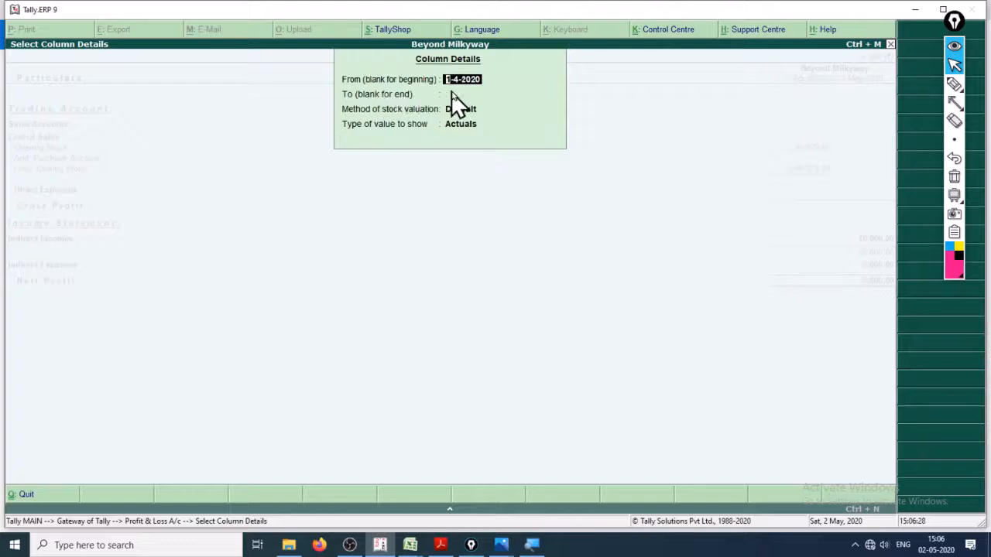
{"action": "type", "text": "1.4.18"}
{"action": "key", "text": "Return"}
{"action": "type", "text": "31.3.19"}
{"action": "key", "text": "Return"}
{"action": "key", "text": "Return"}
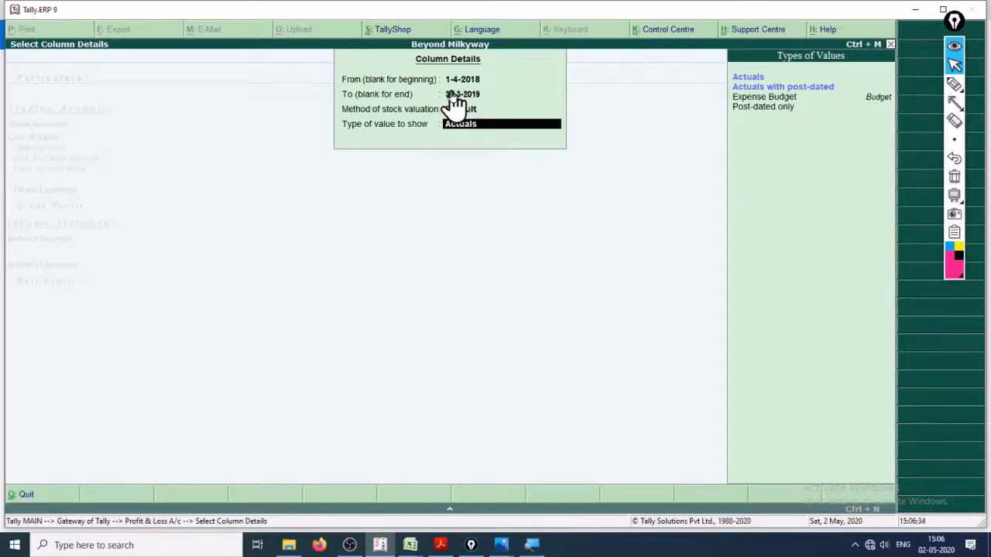
{"action": "key", "text": "Return"}
Step: Expand and collapse the Sales Accounts group, and show the whole Profit & Loss A/c in detailed format
{"action": "key", "text": "alt+Tab"}
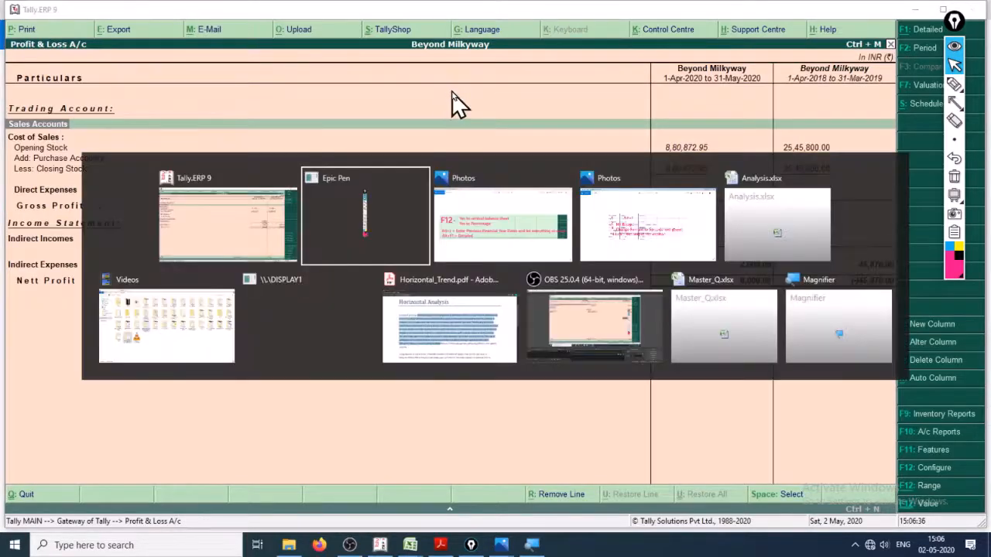
{"action": "key", "text": "alt+Tab"}
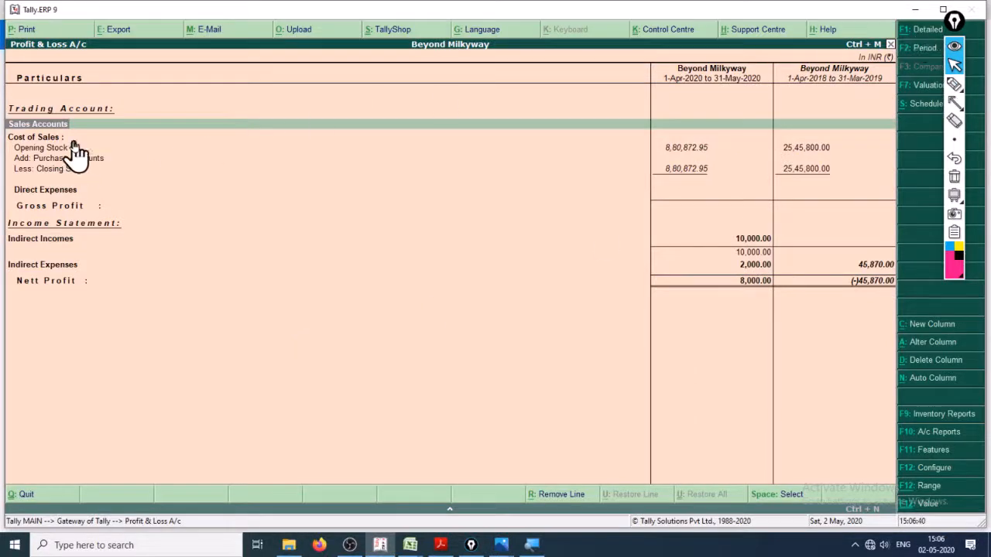
{"action": "key", "text": "shift+Return"}
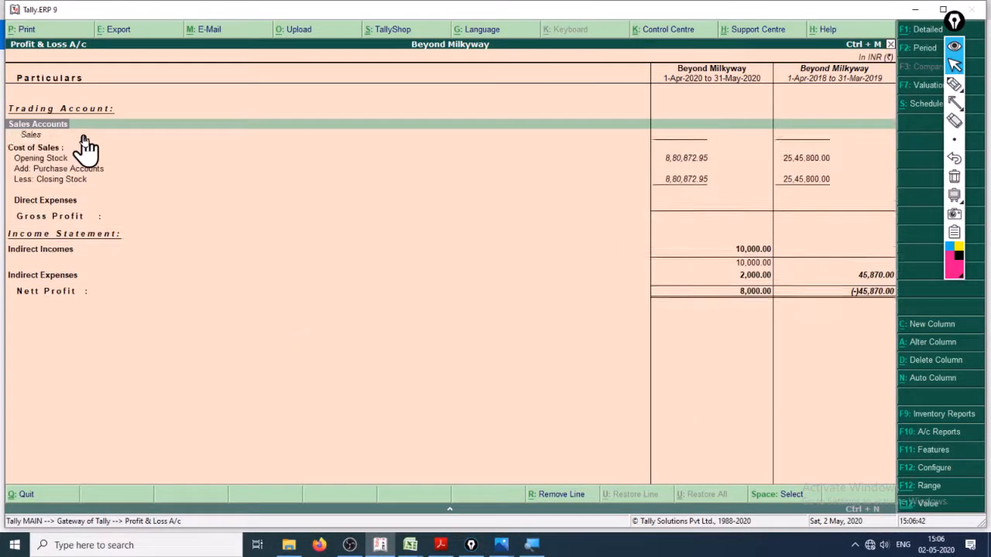
{"action": "key", "text": "shift+Return"}
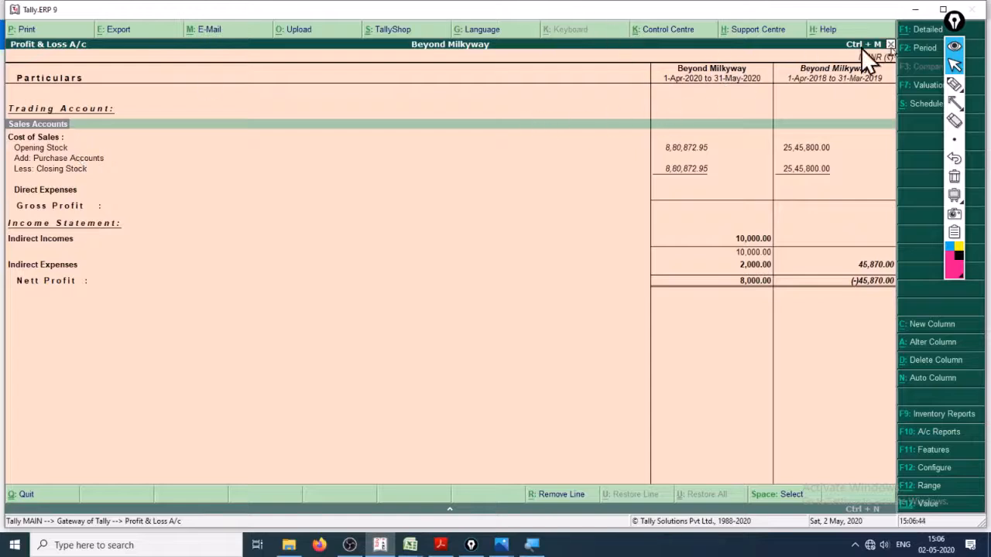
{"action": "left_click", "coordinate": [926, 32]}
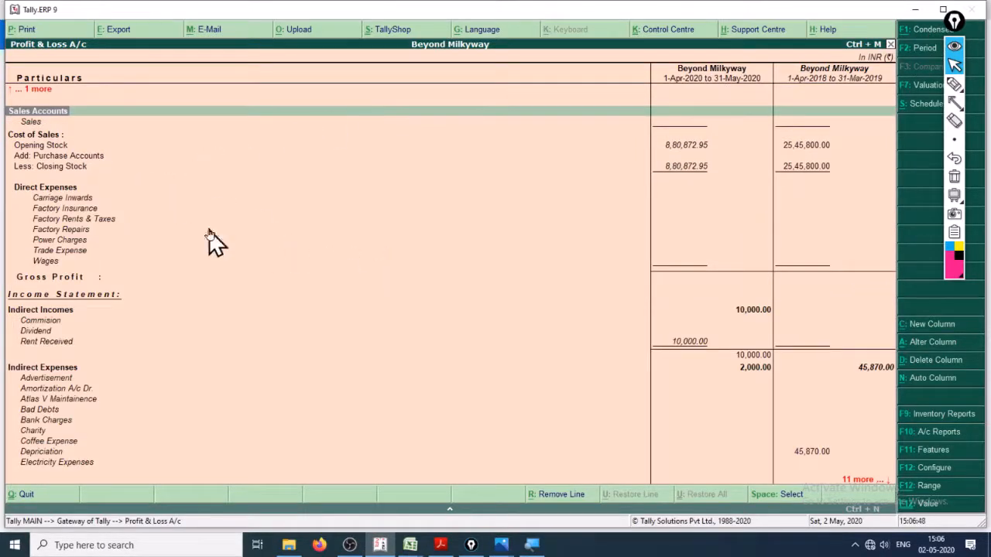
Step: Switch to Photos, read the note listing the spreadsheet export steps, and return to the Profit & Loss report
{"action": "key", "text": "alt+Tab"}
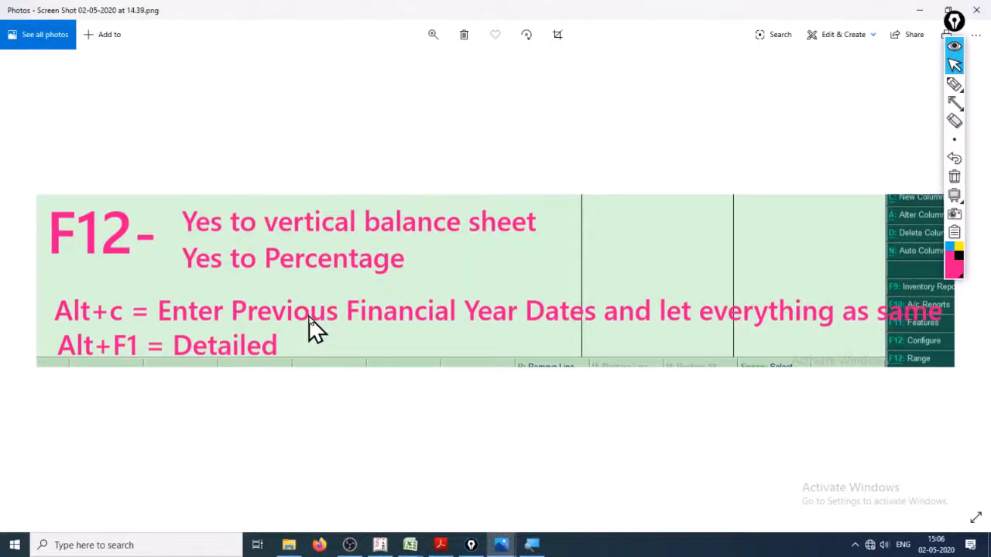
{"action": "key", "text": "alt+Tab"}
{"action": "key", "text": "alt+Tab"}
{"action": "key", "text": "Tab"}
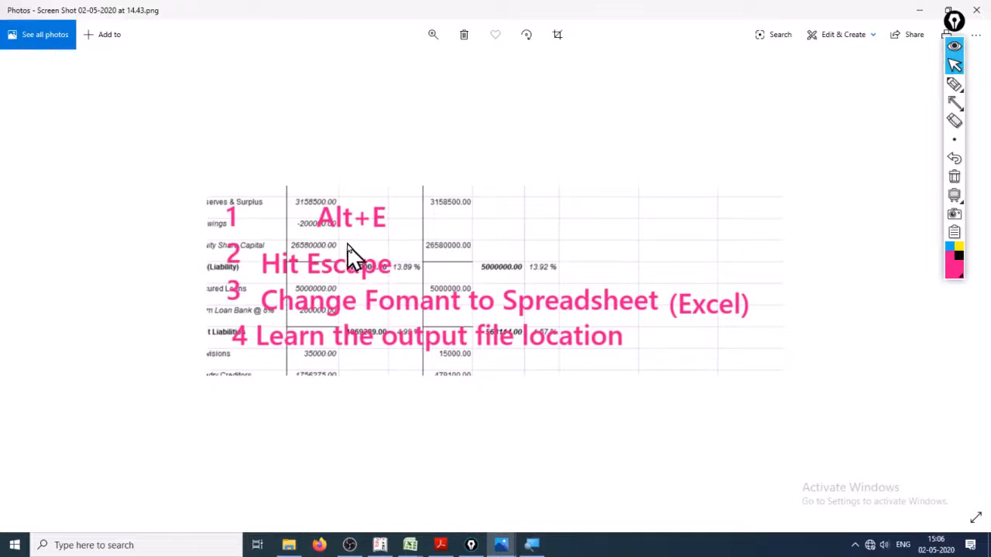
{"action": "key", "text": "alt+Tab"}
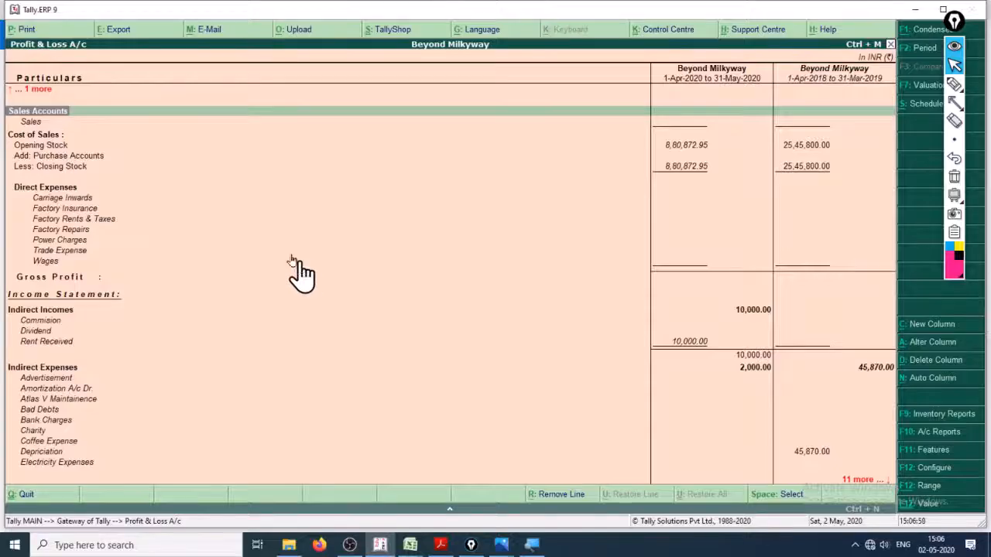
Step: Open the Profit & Loss export settings for editing and compare them with the export steps in the Photos note
{"action": "key", "text": "alt+e"}
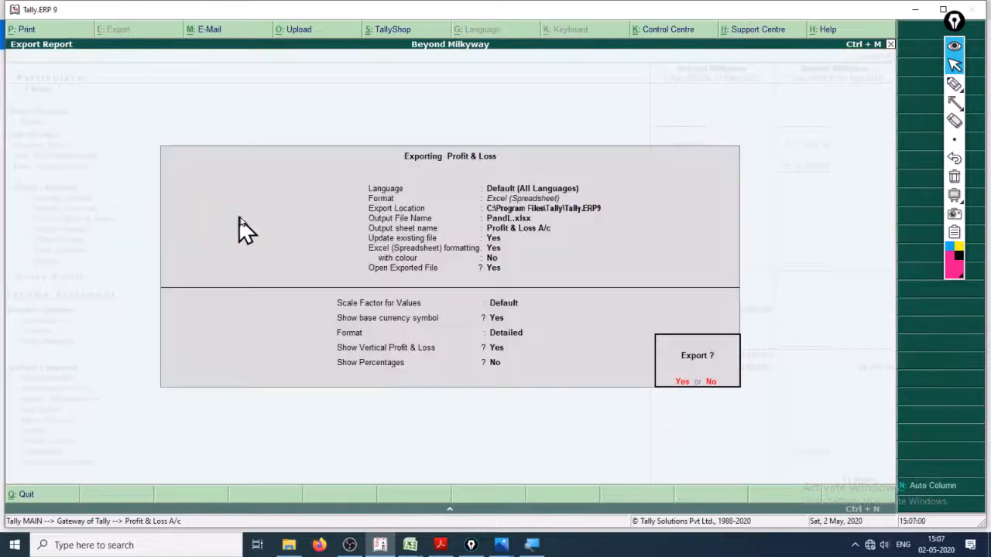
{"action": "key", "text": "alt+Tab"}
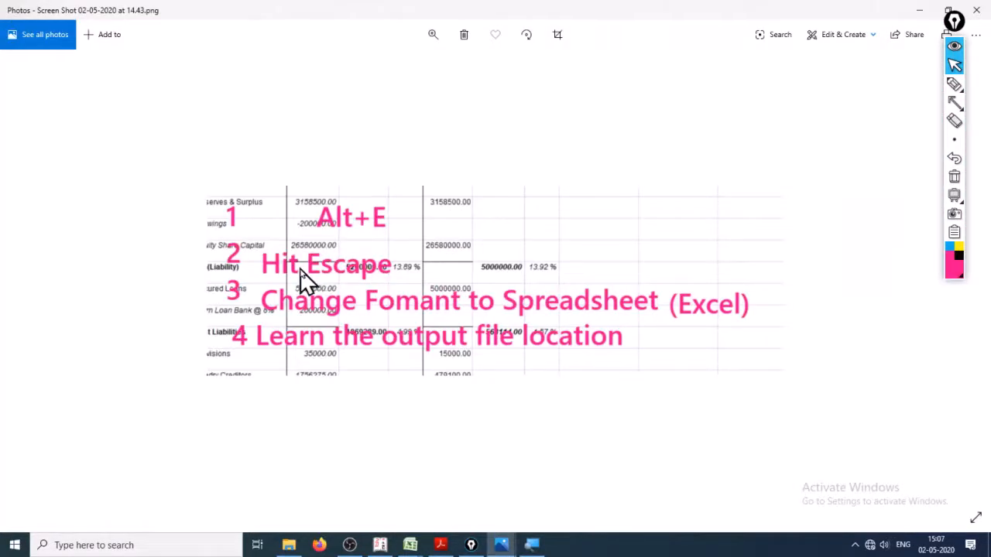
{"action": "key", "text": "alt+Tab"}
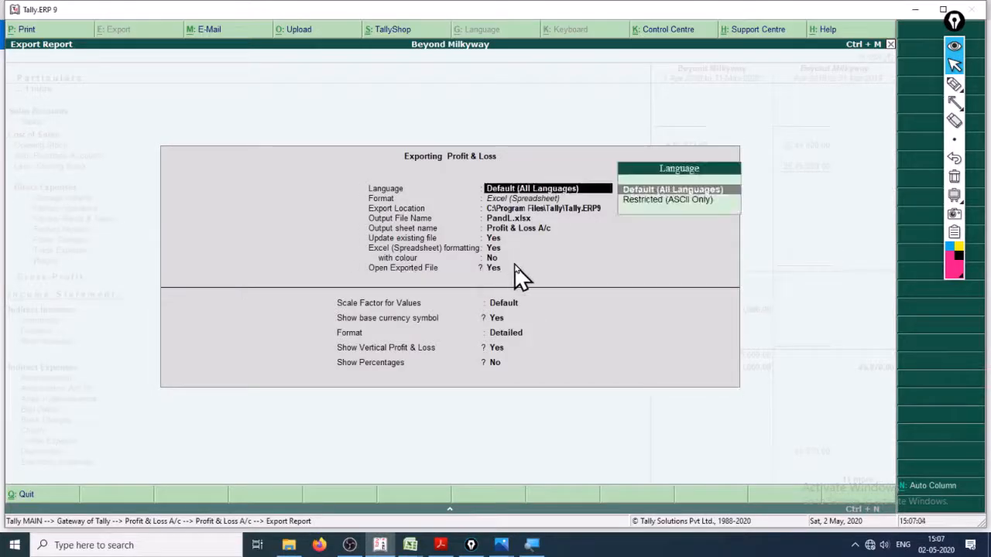
{"action": "key", "text": "alt+Tab"}
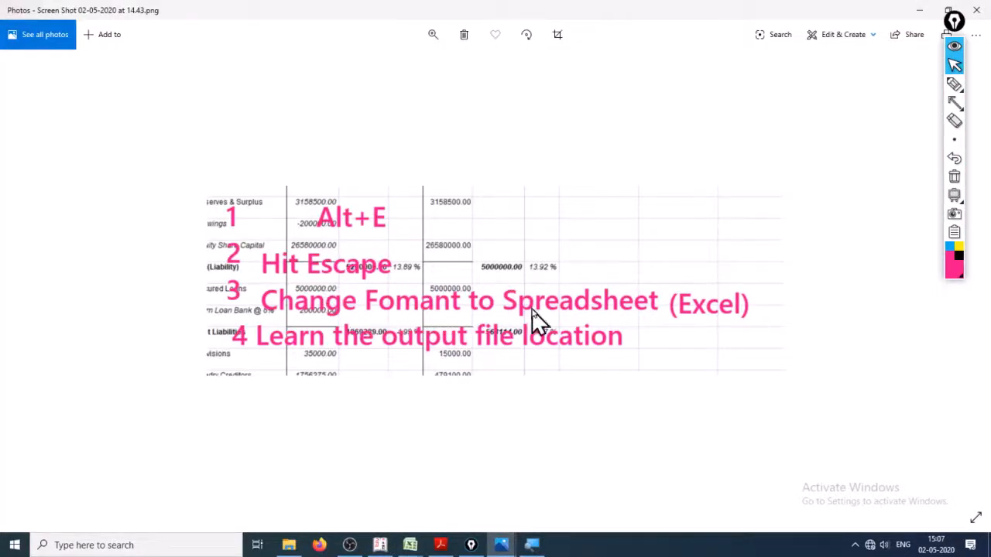
{"action": "key", "text": "alt+Tab"}
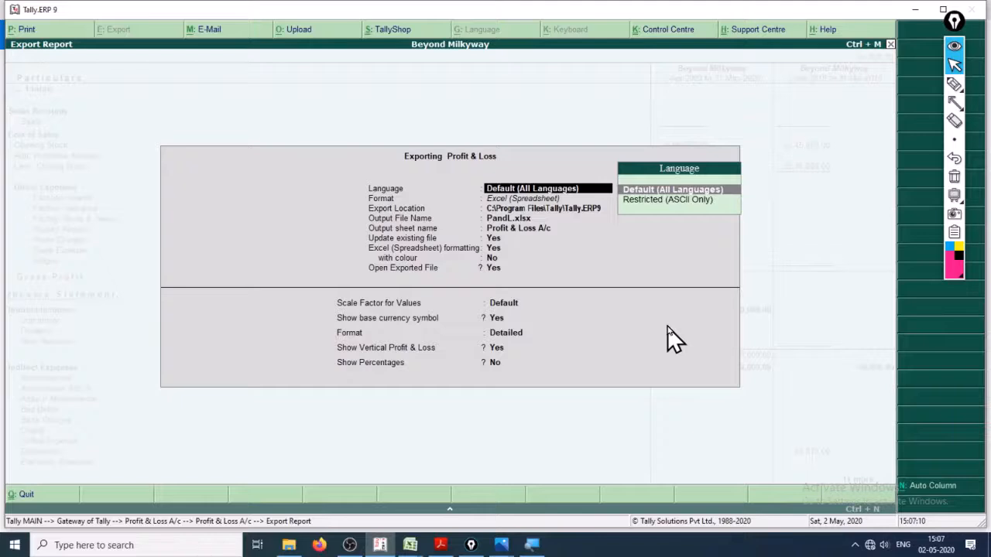
Step: Keep all languages, Excel (Spreadsheet) format, location C:\Program Files\Tally\Tally.ERP9, file PandL.xlsx, sheet Profit & Loss A/c, and updating of the existing file
{"action": "key", "text": "Return"}
{"action": "key", "text": "Return"}
{"action": "key", "text": "Return"}
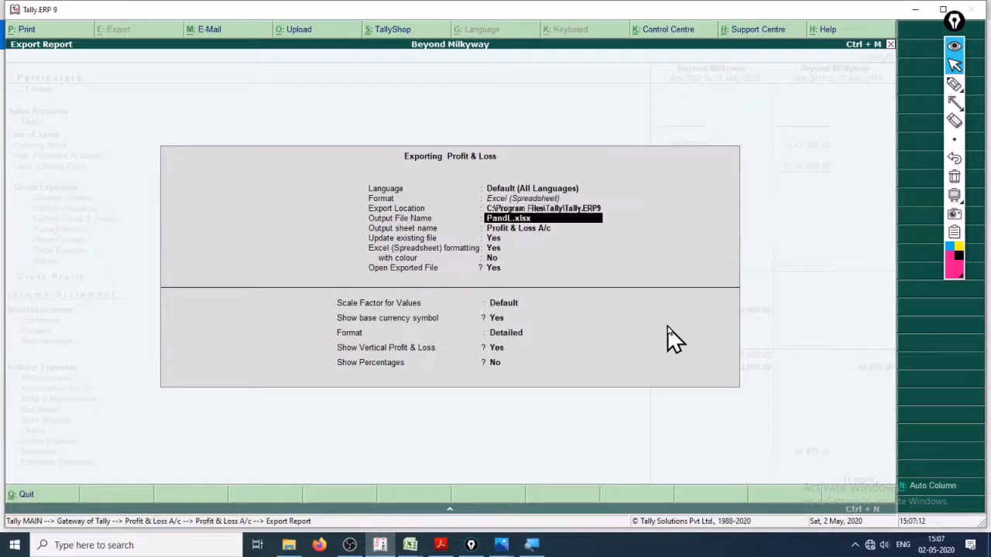
{"action": "key", "text": "Return"}
{"action": "key", "text": "Return"}
{"action": "key", "text": "Return"}
{"action": "key", "text": "Return"}
{"action": "key", "text": "Return"}
{"action": "key", "text": "Return"}
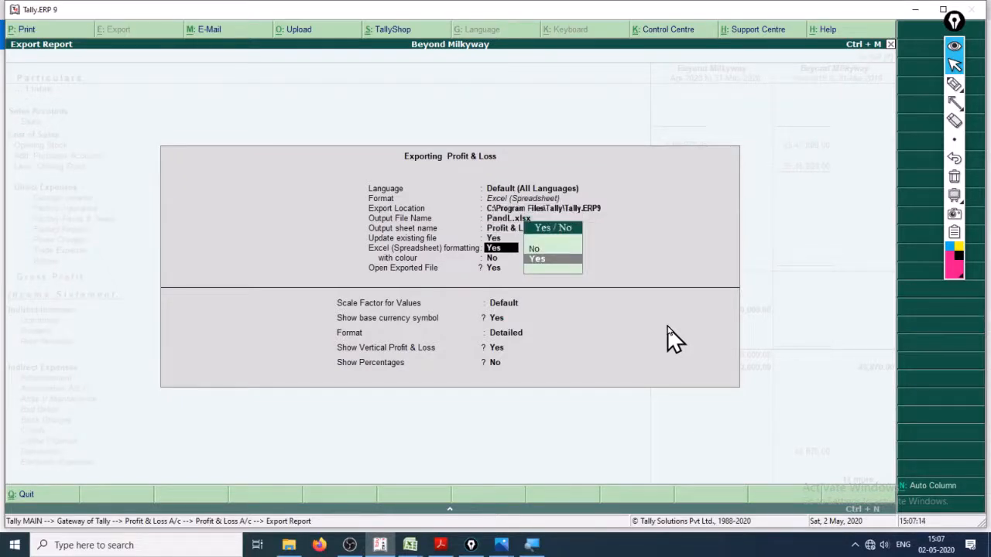
Step: Keep spreadsheet formatting without colour, opening of the exported file, base currency symbol, Detailed format and vertical layout without percentages
{"action": "key", "text": "Return"}
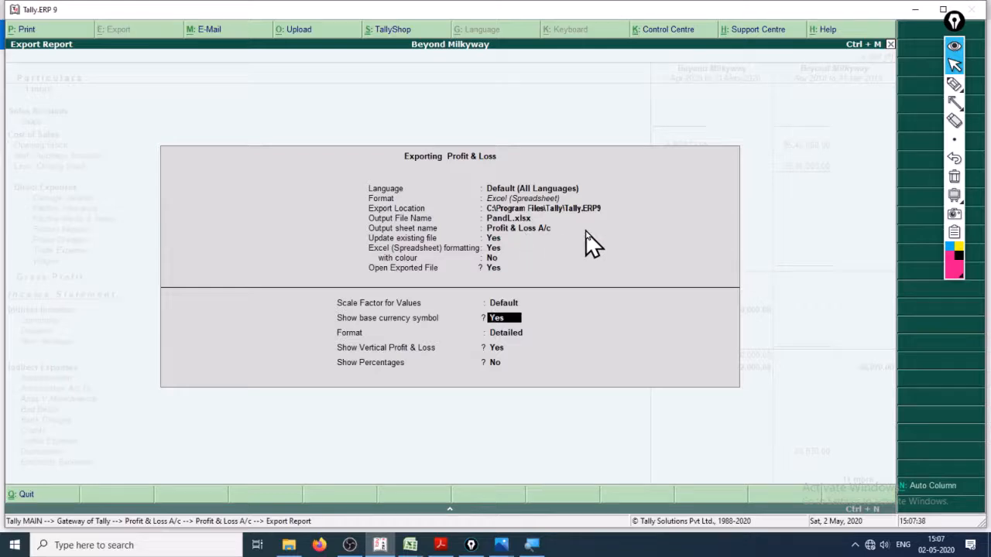
{"action": "key", "text": "Return"}
{"action": "key", "text": "Return"}
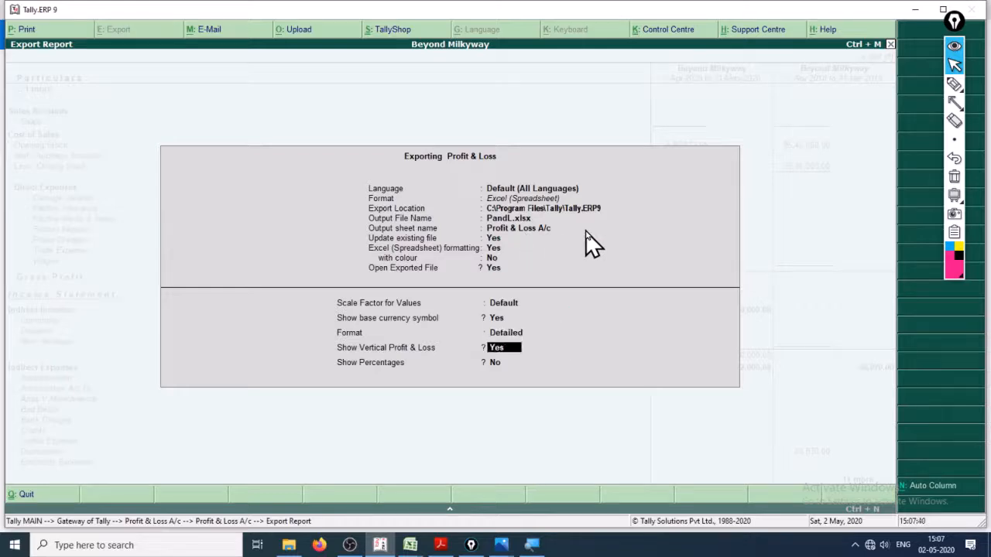
{"action": "key", "text": "Return"}
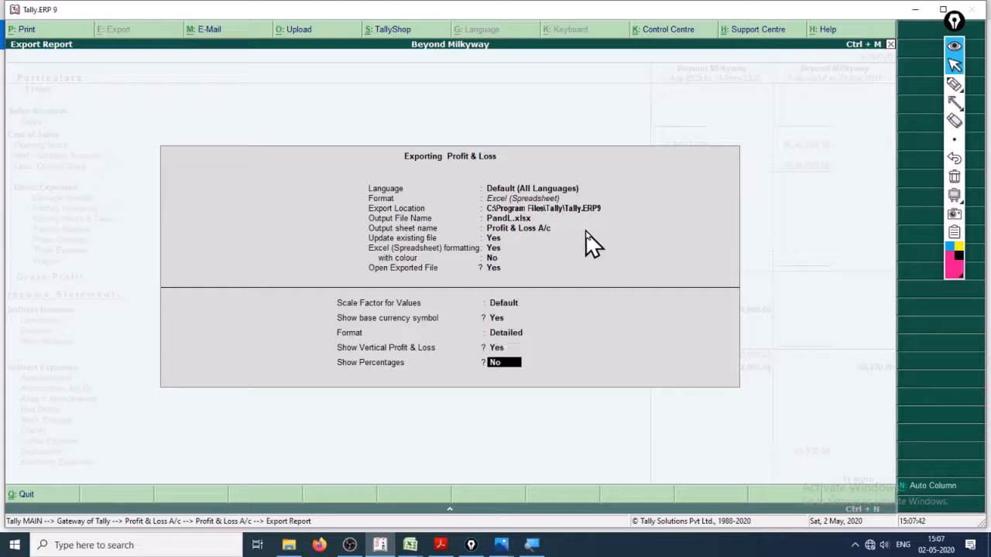
{"action": "key", "text": "Return"}
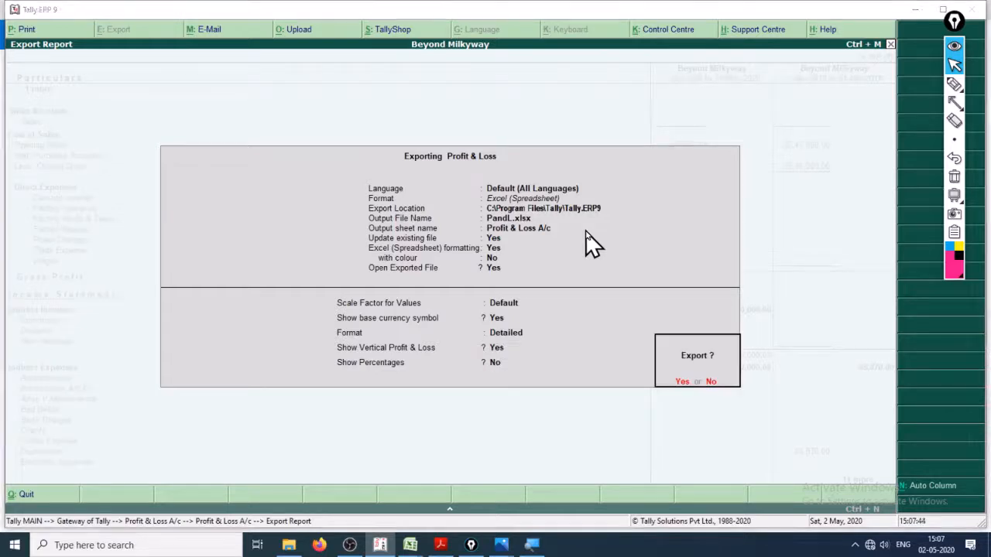
Step: Recheck the export note in Photos, return to Tally and export the Profit & Loss report to PandL.xlsx
{"action": "key", "text": "alt+Tab"}
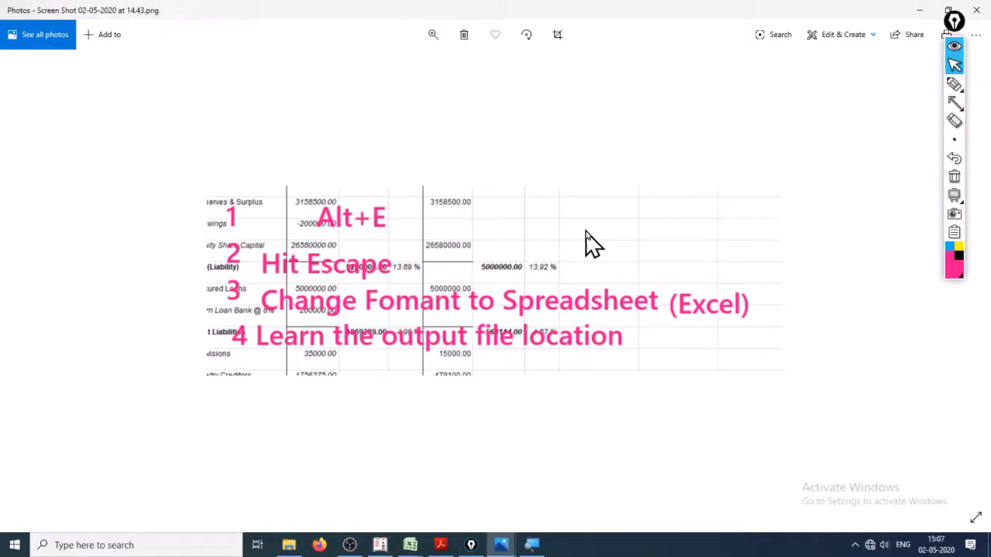
{"action": "key", "text": "alt+Tab"}
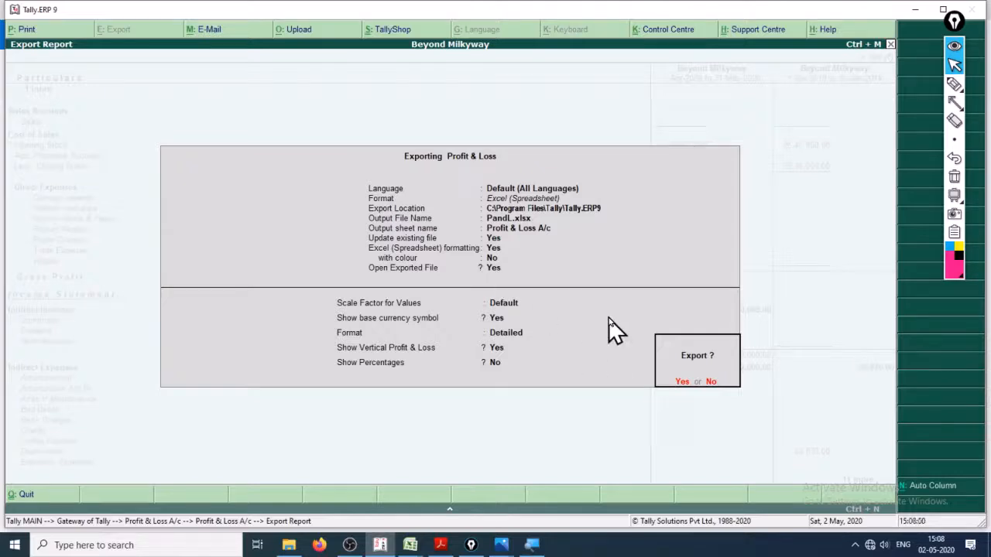
{"action": "key", "text": "Return"}
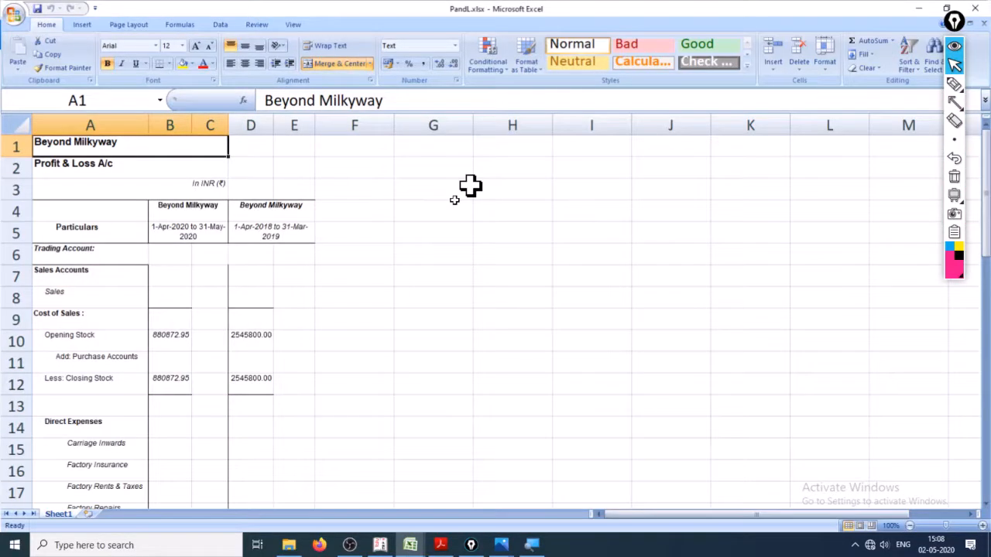
Step: Look over the exported PandL.xlsx sheet in Excel, go back to cell A1 and return to Tally
{"action": "left_click", "coordinate": [8, 194]}
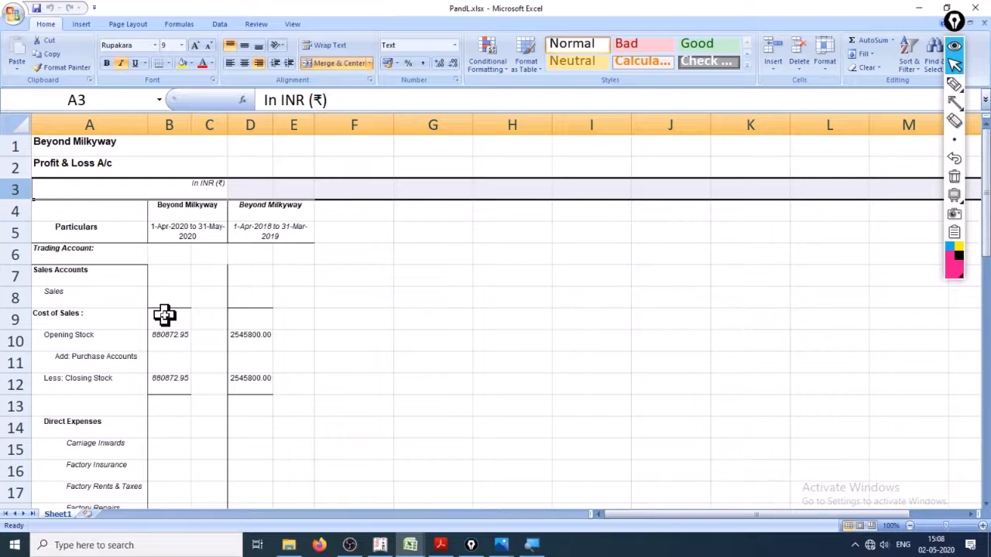
{"action": "key", "text": "ctrl+Home"}
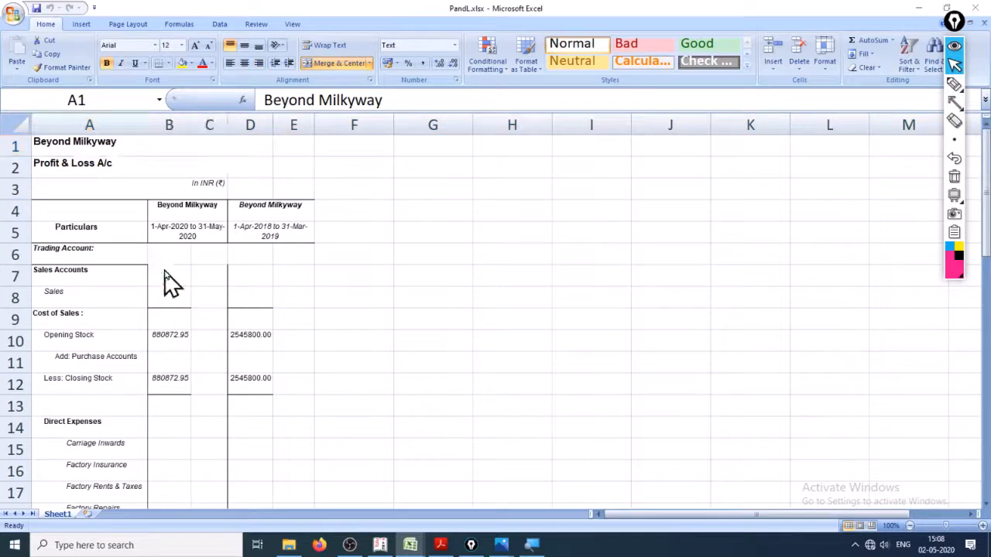
{"action": "key", "text": "alt+Tab"}
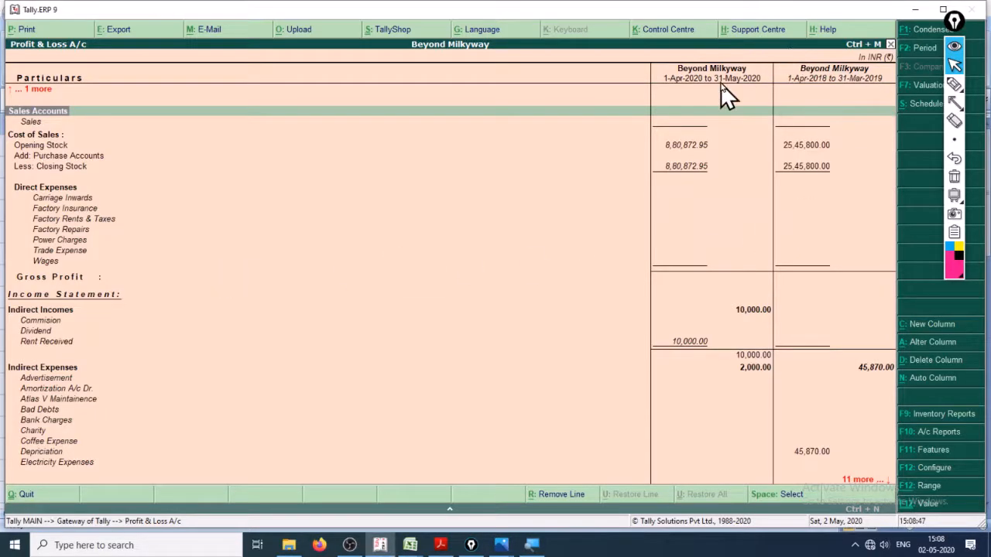
Step: Try to change the report period to 1-4-2019 to 31-3-2020 with the comparison column in place
{"action": "mouse_move", "coordinate": [958, 89]}
{"action": "key", "text": "F2"}
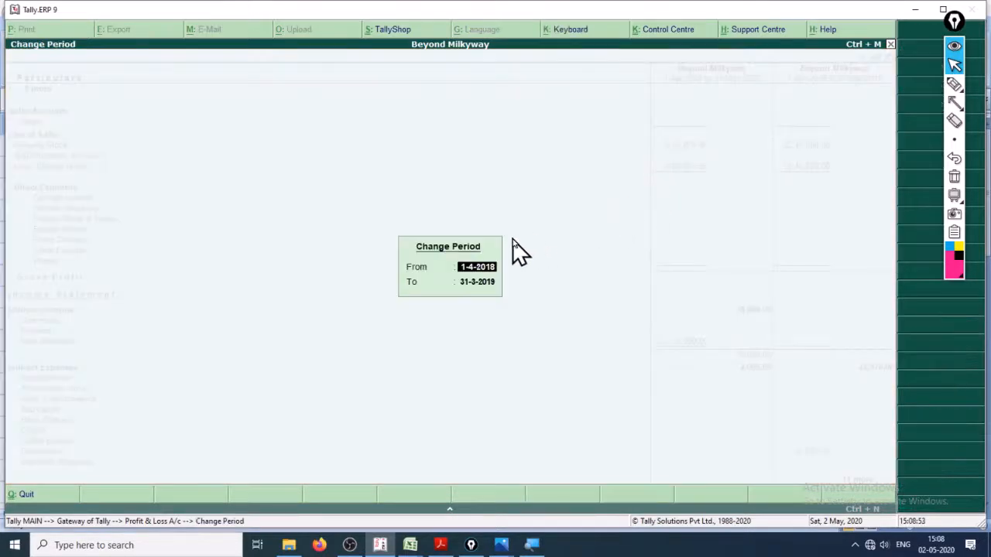
{"action": "key", "text": "Return"}
{"action": "key", "text": "Return"}
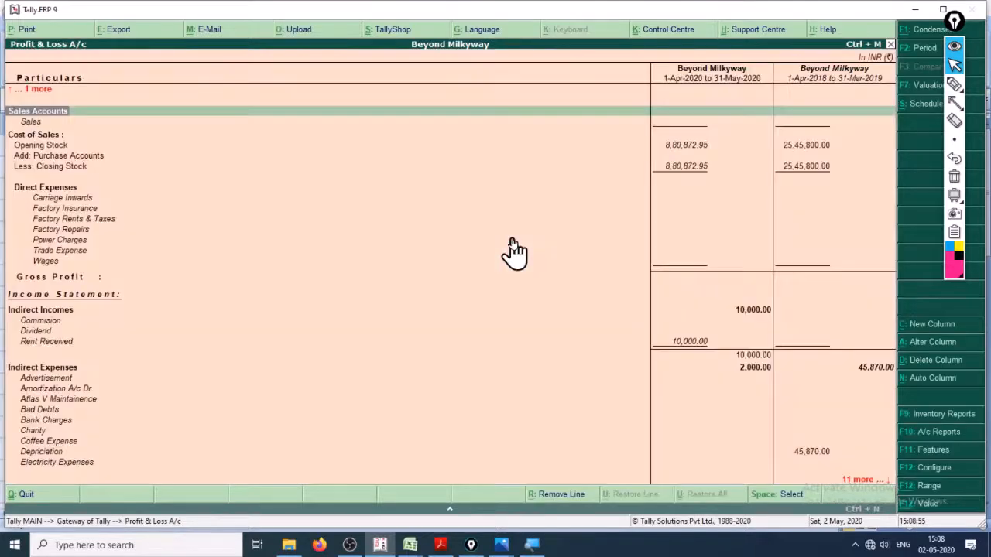
{"action": "key", "text": "F2"}
{"action": "type", "text": "1.4"}
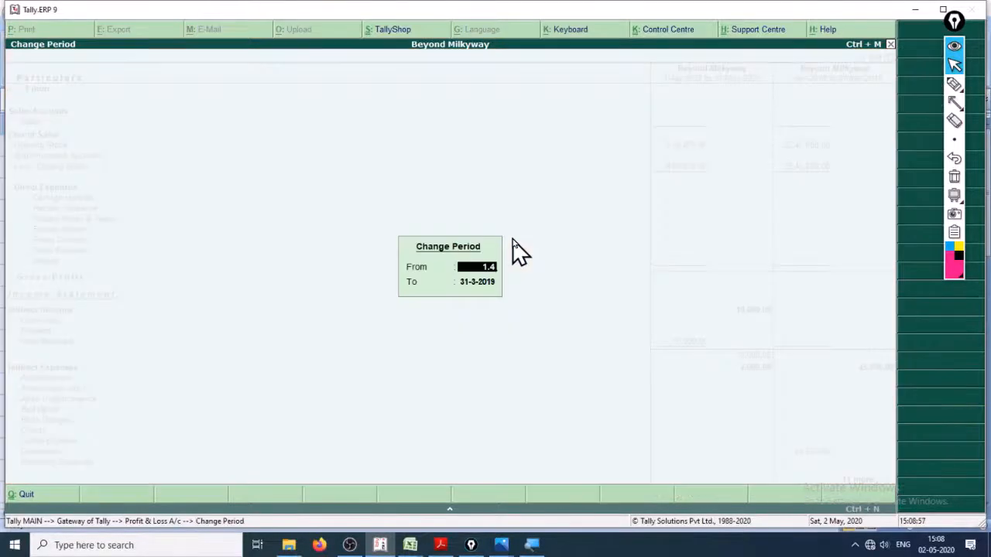
{"action": "type", "text": ".19"}
{"action": "key", "text": "Return"}
{"action": "type", "text": "31"}
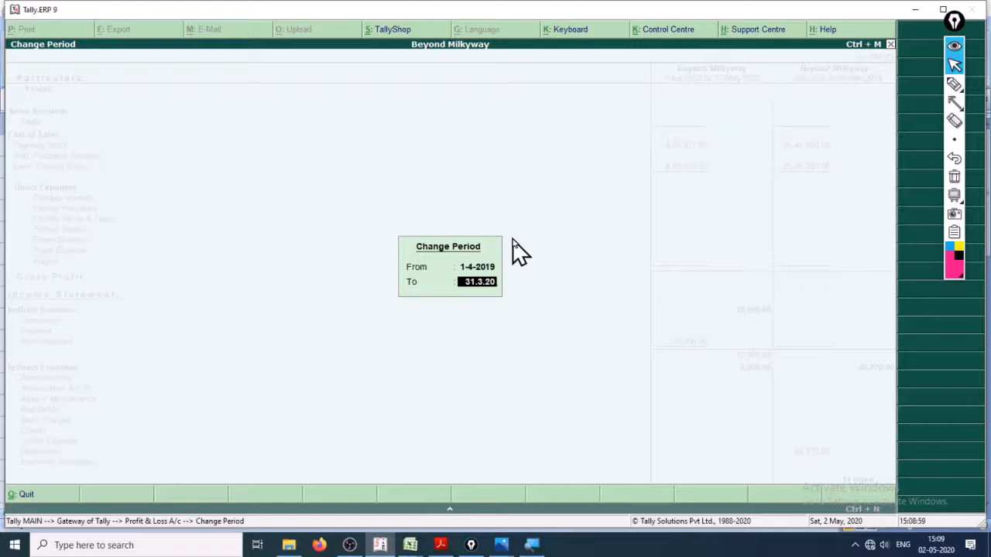
{"action": "key", "text": "Return"}
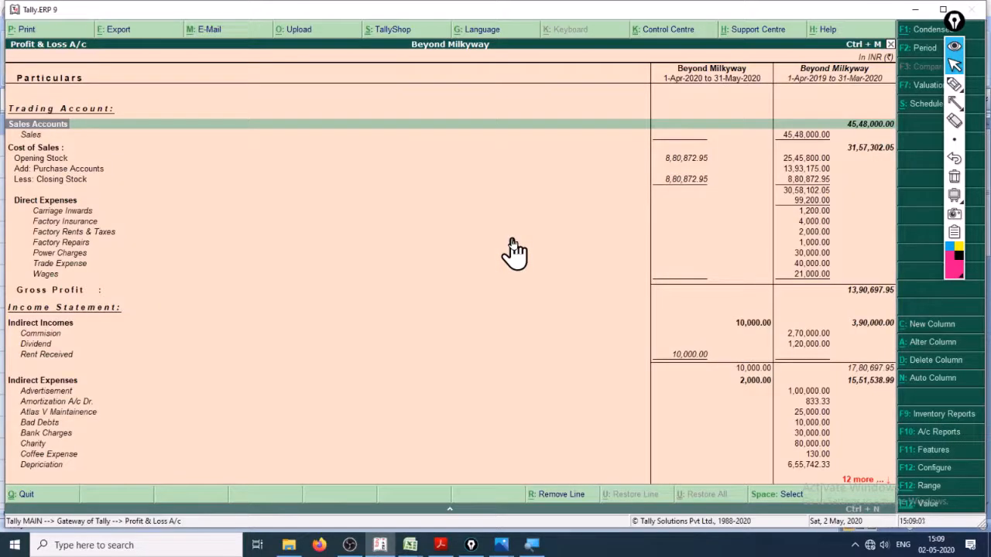
Step: Close the two-column Profit & Loss report, stay in Tally and reopen the report from the Gateway
{"action": "key", "text": "Escape"}
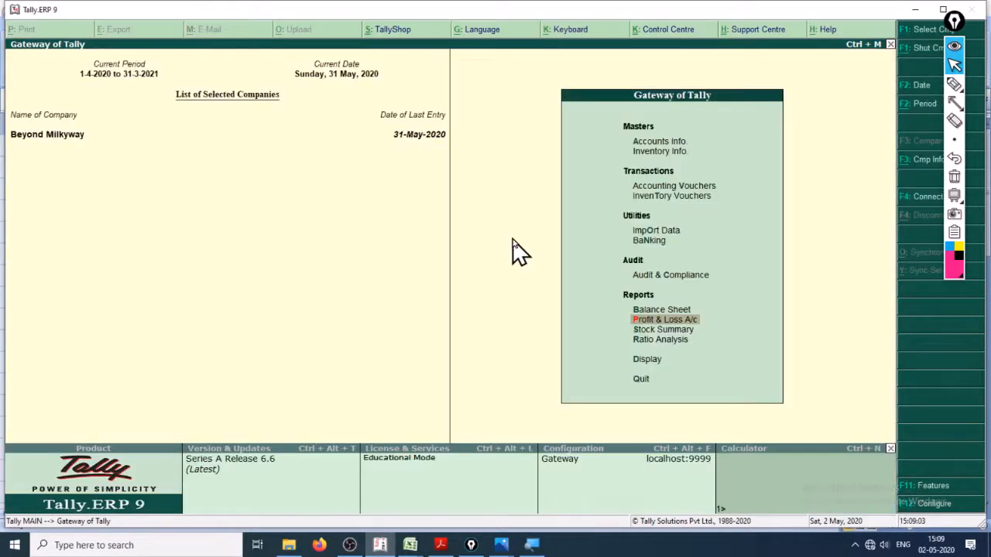
{"action": "key", "text": "Escape"}
{"action": "key", "text": "n"}
{"action": "key", "text": "p"}
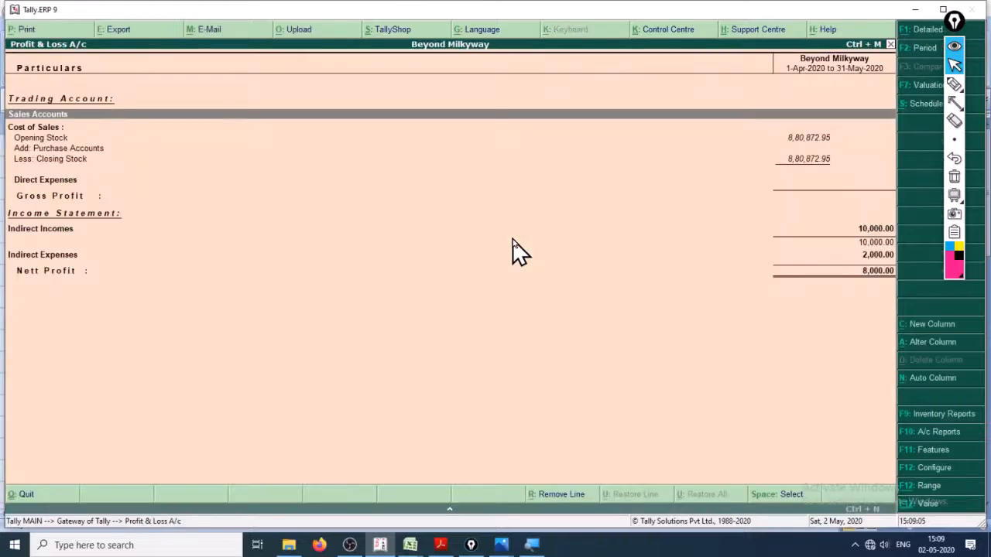
Step: Set the Profit & Loss report period to 1-4-2019 to 31-3-2020
{"action": "key", "text": "F2"}
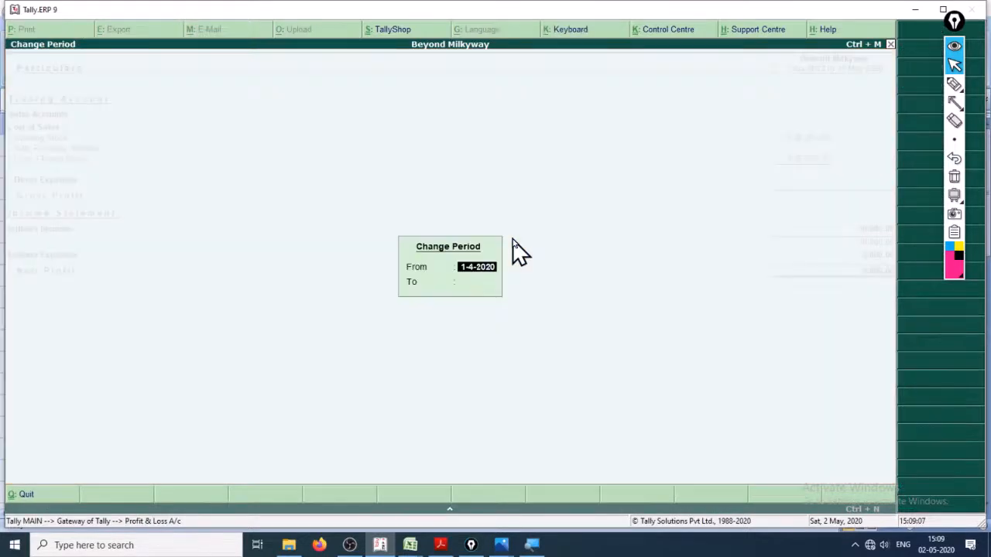
{"action": "type", "text": "1"}
{"action": "key", "text": "Return"}
{"action": "type", "text": "31"}
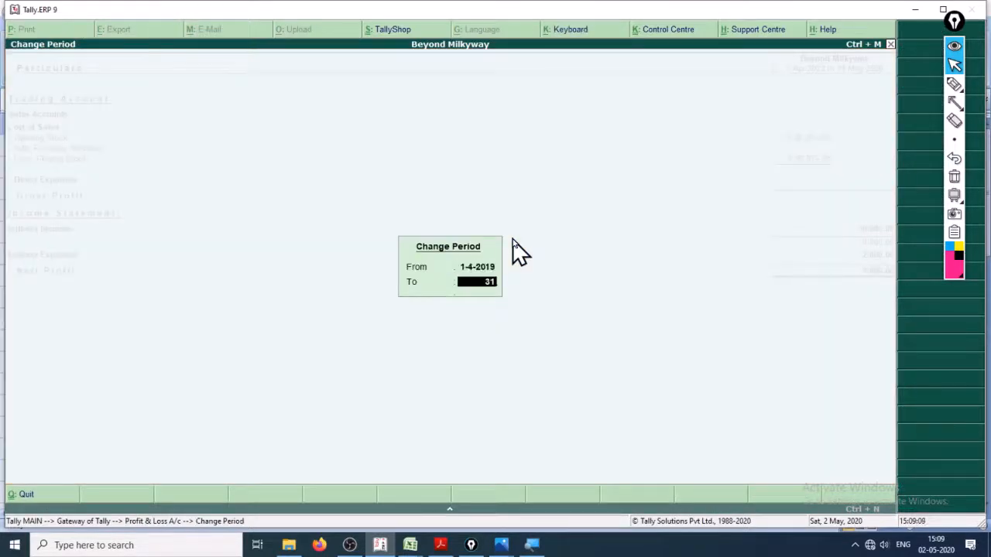
{"action": "type", "text": ".3"}
{"action": "key", "text": "Return"}
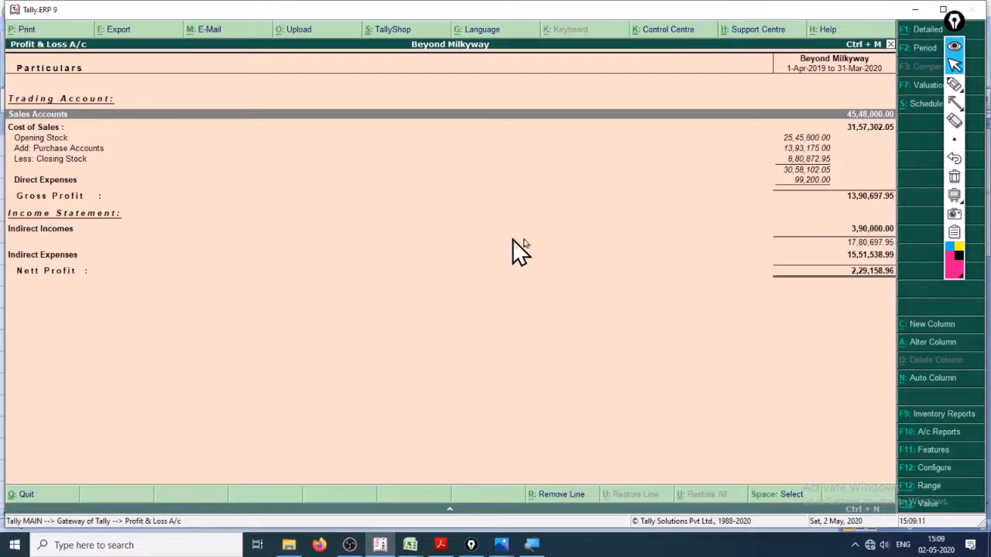
Step: Add a comparison column for 1-4-2018 to 31-3-2019 with default stock valuation and actual values, and show the report in detailed format
{"action": "left_click", "coordinate": [942, 342]}
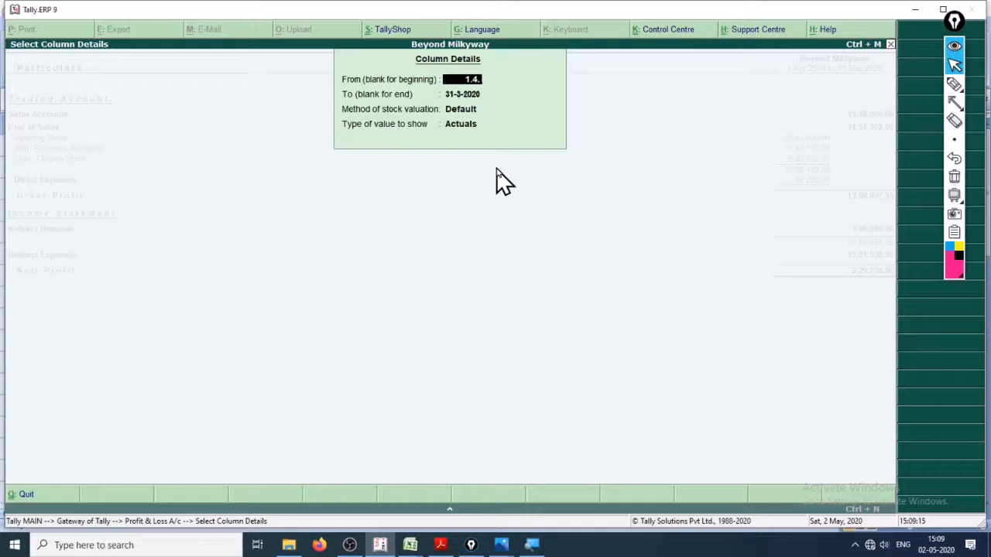
{"action": "key", "text": "Return"}
{"action": "type", "text": "31.3.19"}
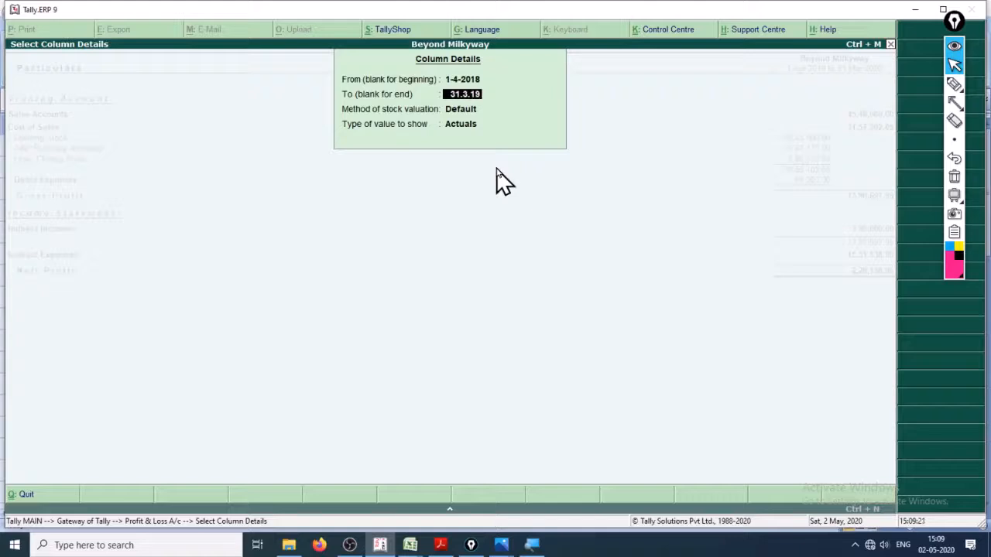
{"action": "key", "text": "Return"}
{"action": "key", "text": "Return"}
{"action": "key", "text": "Return"}
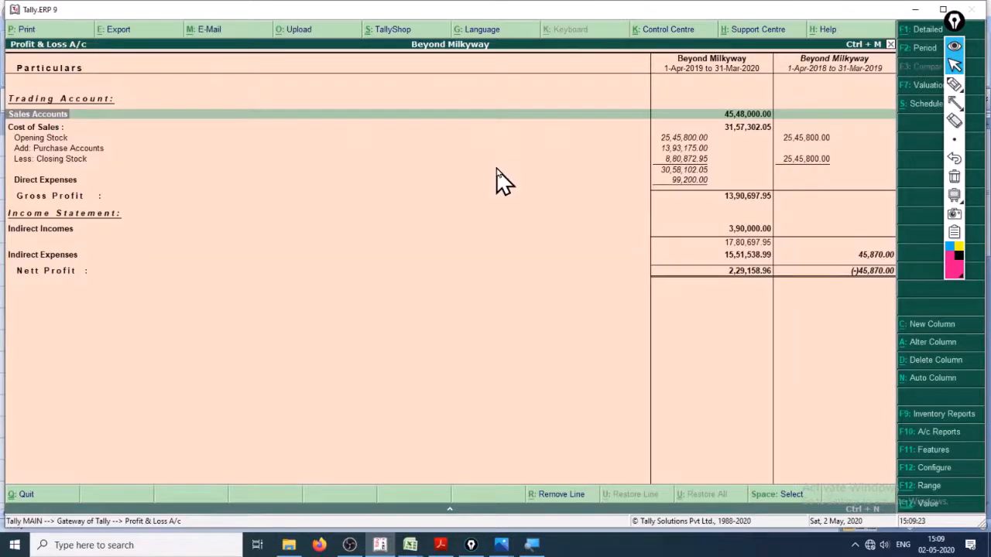
{"action": "key", "text": "alt+F1"}
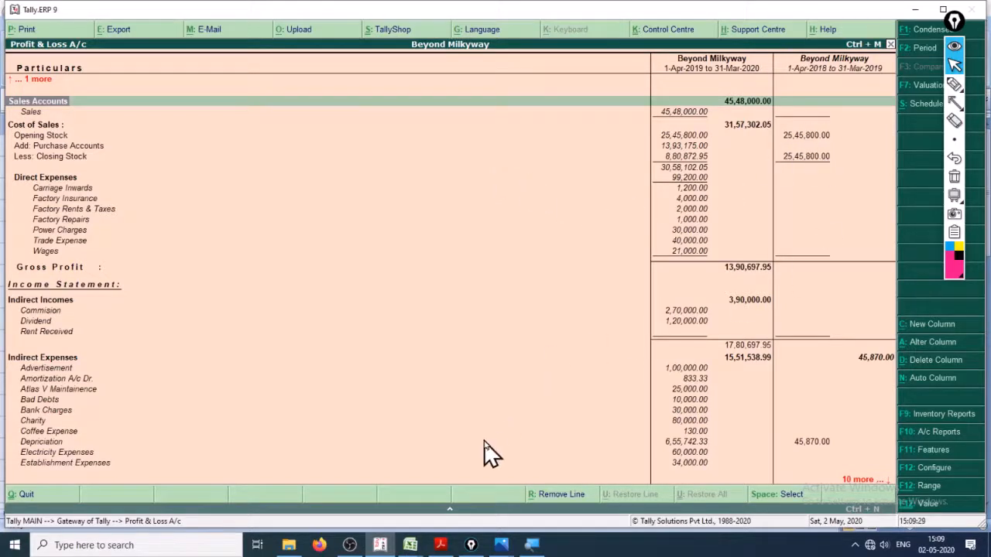
Step: Close the earlier exported PandL.xlsx workbook in Excel
{"action": "mouse_move", "coordinate": [410, 542]}
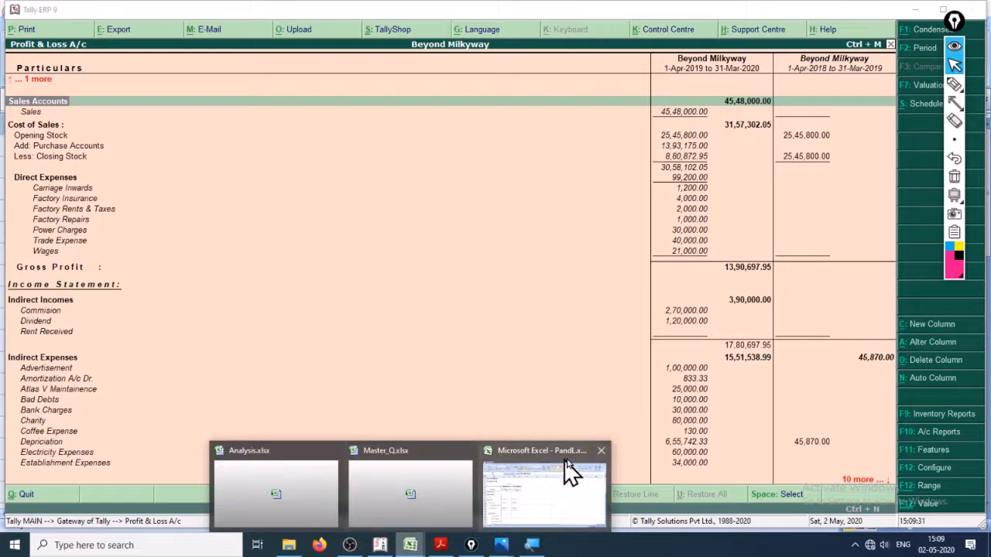
{"action": "mouse_move", "coordinate": [573, 480]}
{"action": "left_click", "coordinate": [601, 450]}
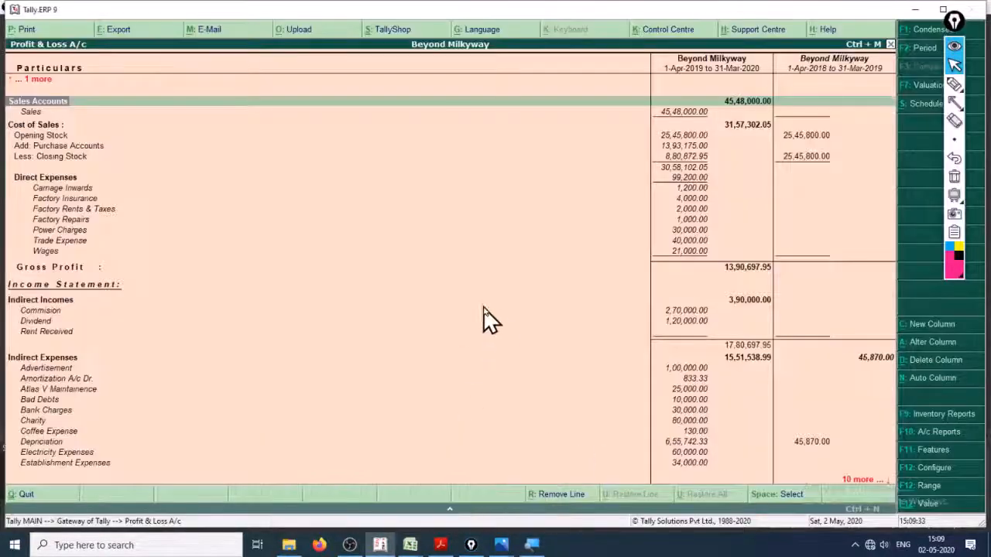
Step: Export the detailed vertical Profit & Loss report as the Excel spreadsheet PandL.xlsx, with the exported file set to open
{"action": "left_click", "coordinate": [471, 115]}
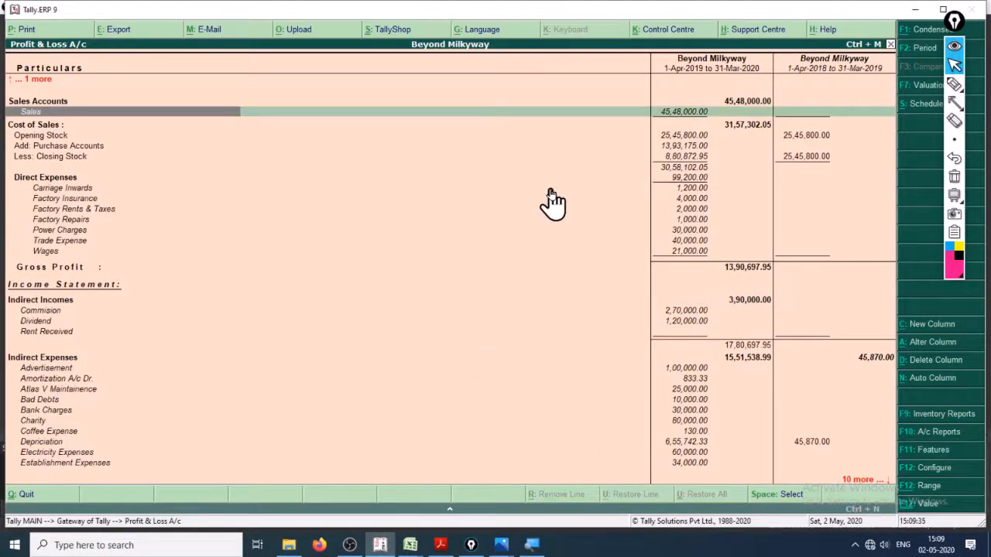
{"action": "key", "text": "alt+e"}
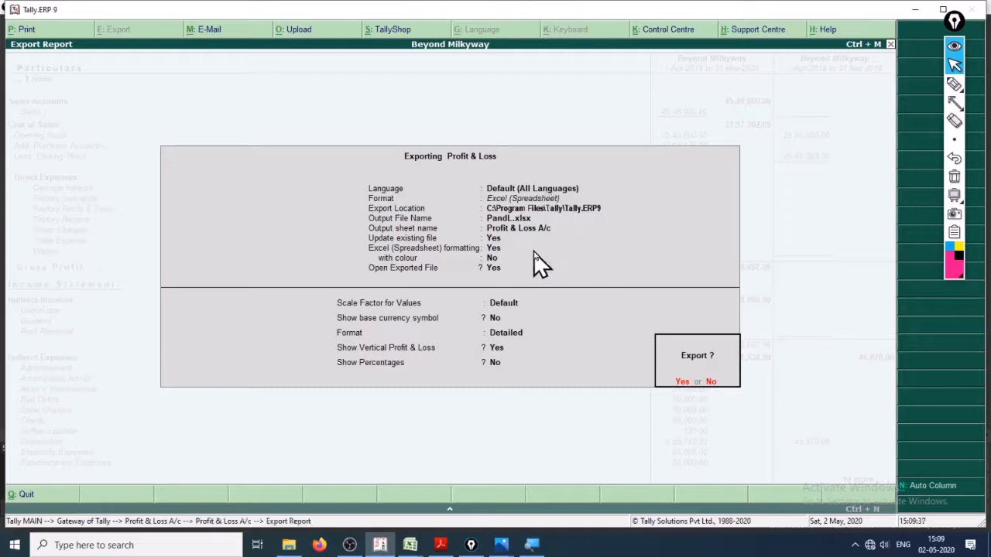
{"action": "left_click", "coordinate": [682, 383]}
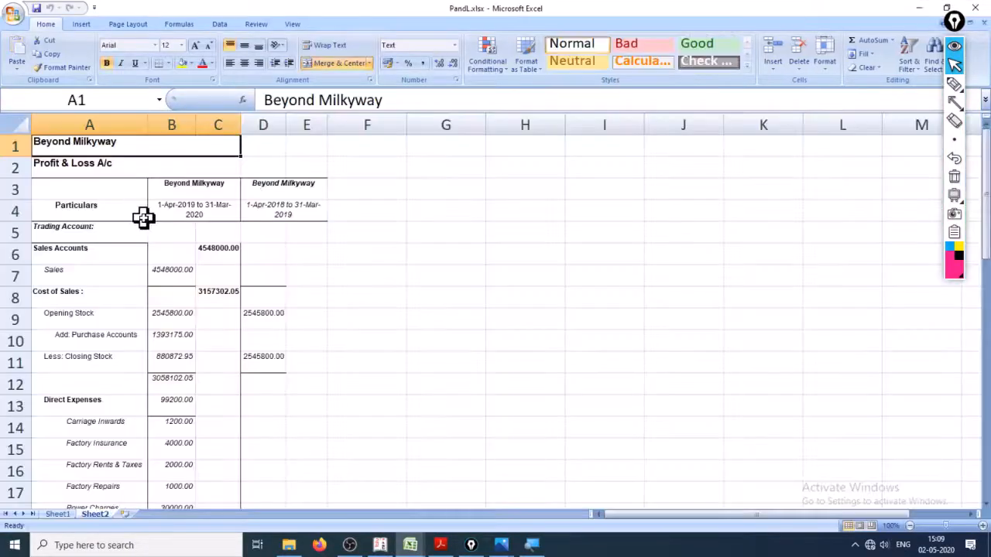
Step: Copy the whole Profit & Loss report, A1:E48, from PandL.xlsx and switch to the Analysis.xlsx workbook
{"action": "left_click", "coordinate": [183, 218]}
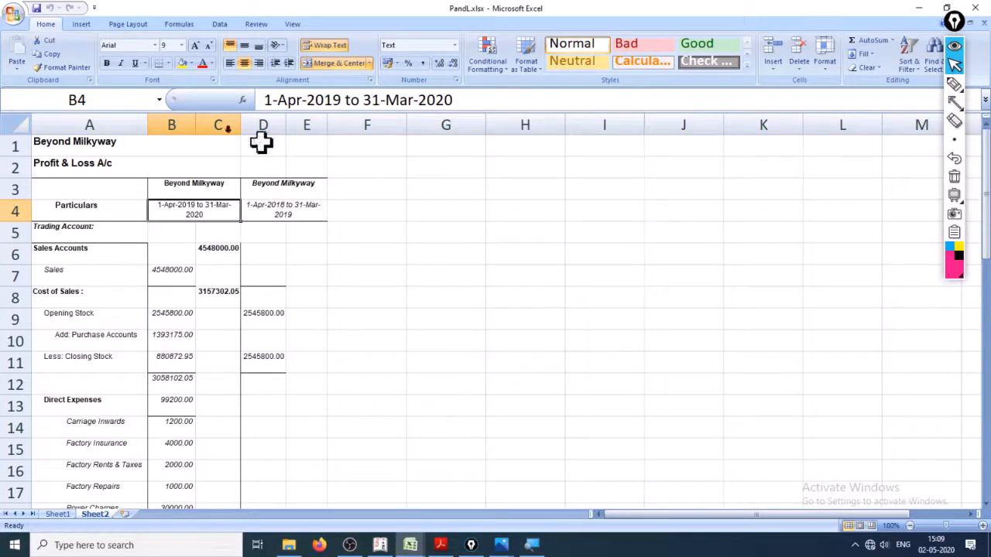
{"action": "left_click_drag", "start_coordinate": [81, 144], "coordinate": [273, 465]}
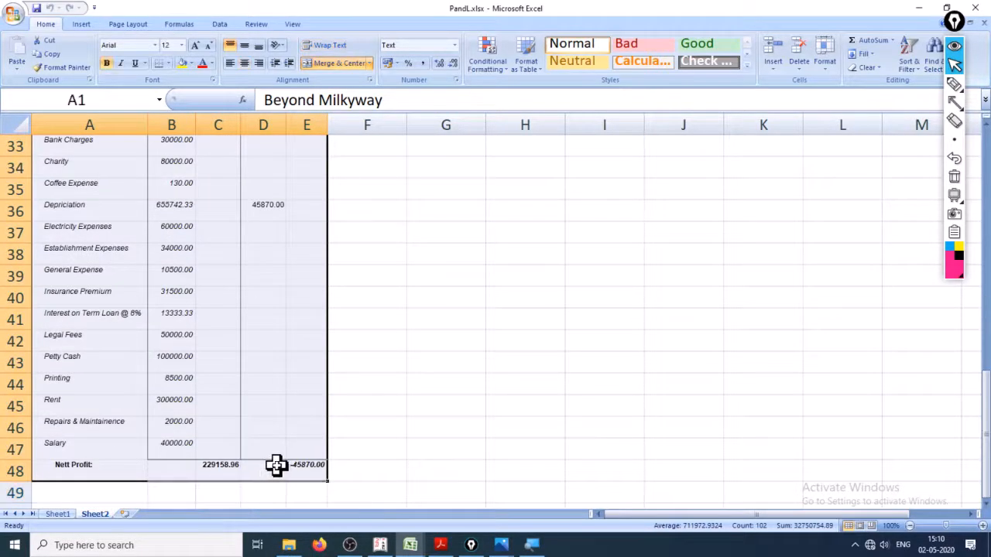
{"action": "key", "text": "ctrl+c"}
{"action": "left_click", "coordinate": [405, 551]}
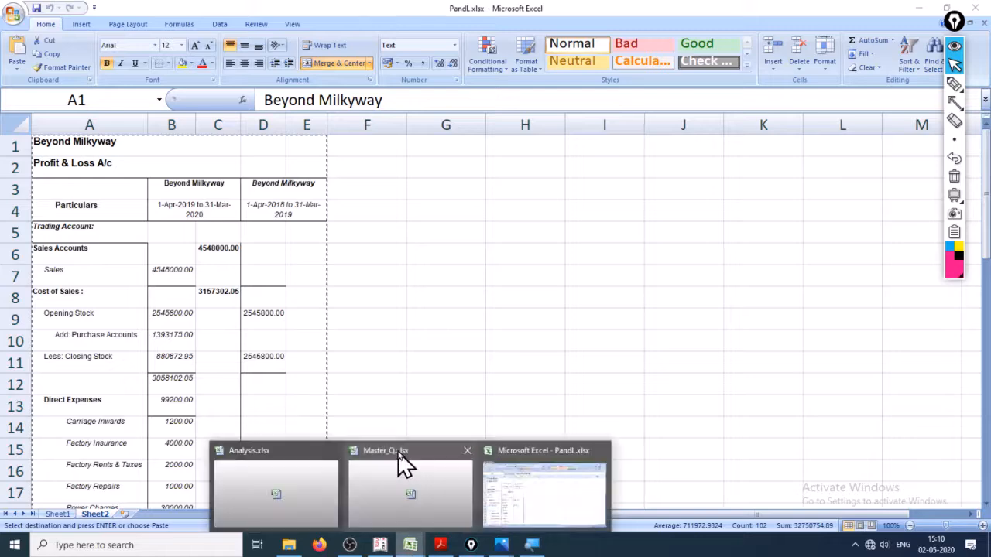
{"action": "left_click", "coordinate": [299, 513]}
Step: Rename Sheet2 as Bm_Pnl and paste the copied Profit & Loss report at cell A1
{"action": "left_click", "coordinate": [130, 515]}
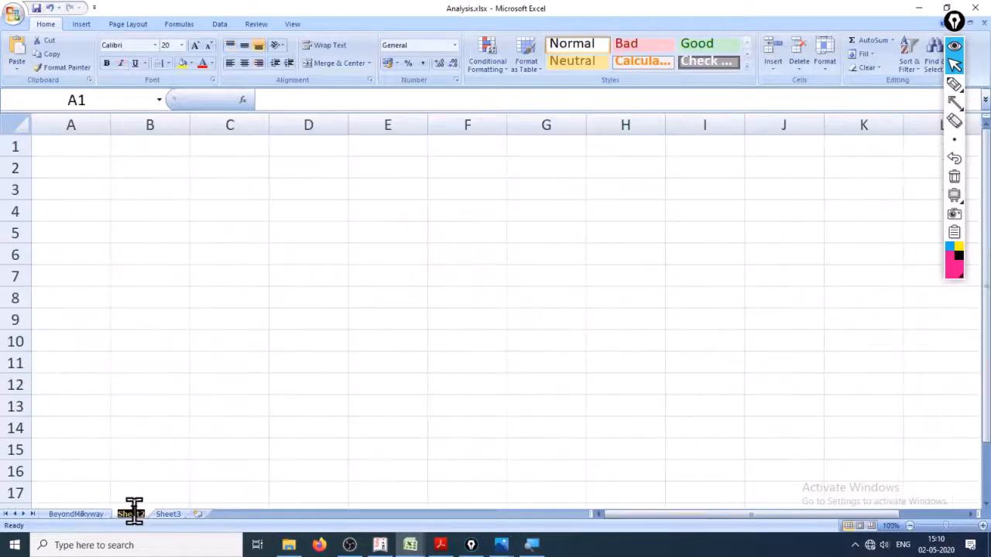
{"action": "type", "text": "Bmi"}
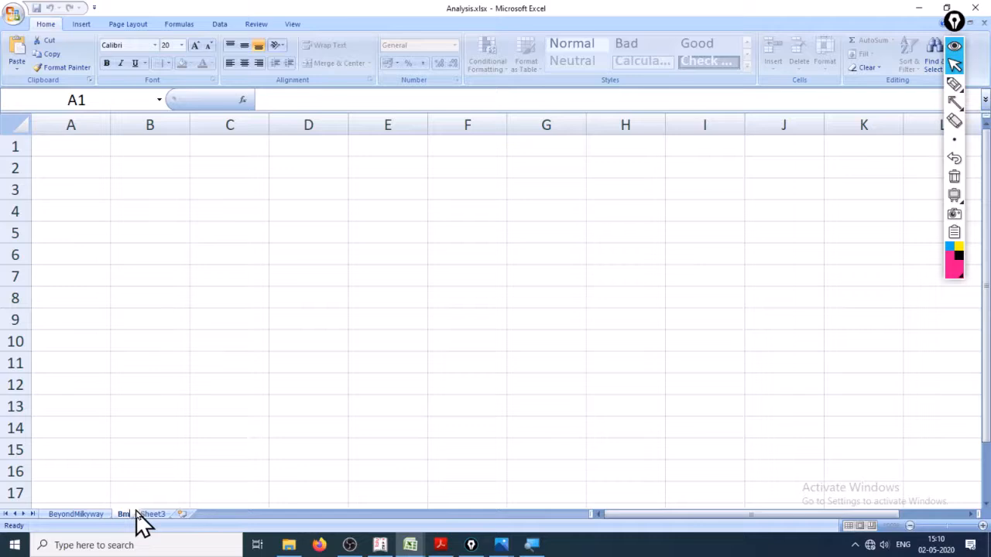
{"action": "key", "text": "Return"}
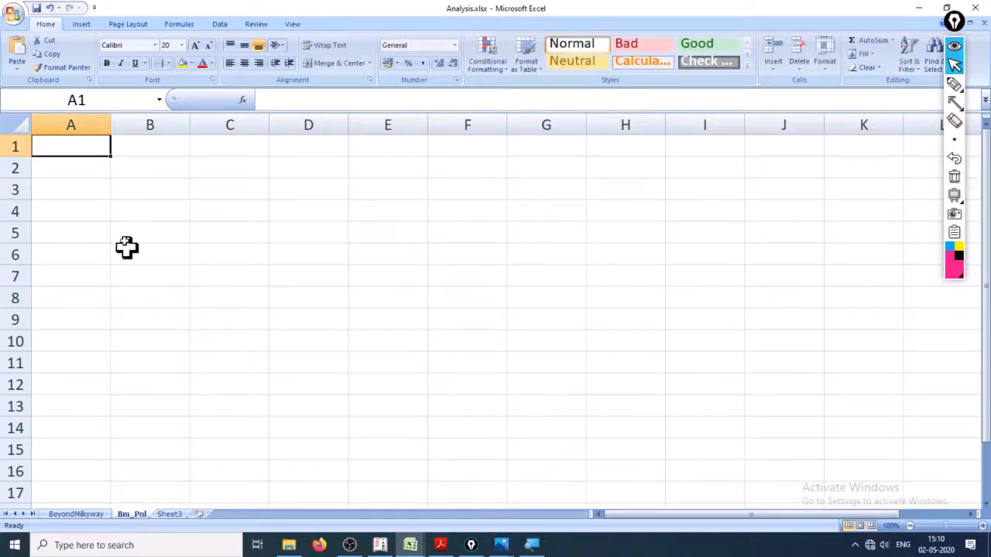
{"action": "key", "text": "ctrl+v"}
{"action": "left_click", "coordinate": [82, 172]}
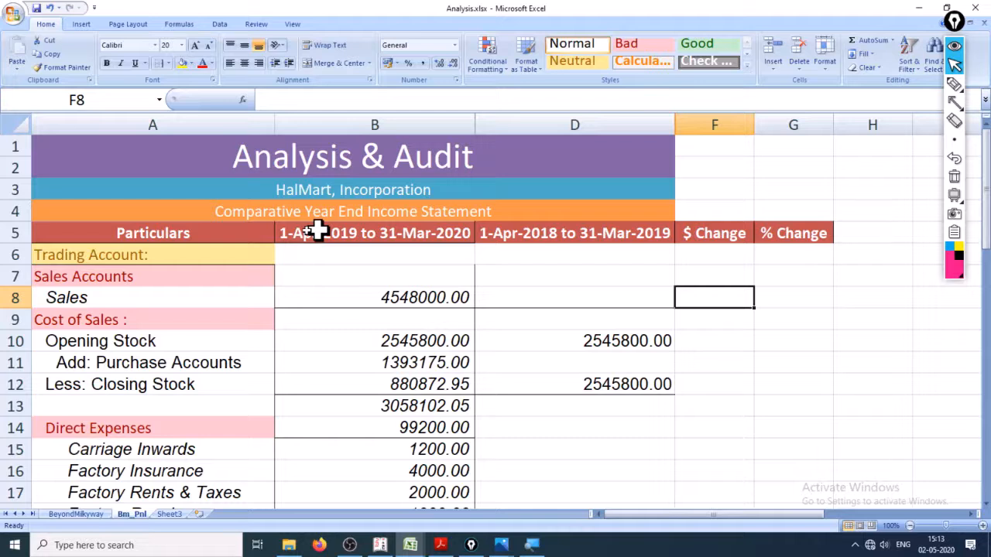
Step: Change the column heading in cell F5 to "Rs. Change" and go to the Sales row of that column
{"action": "left_click", "coordinate": [298, 275]}
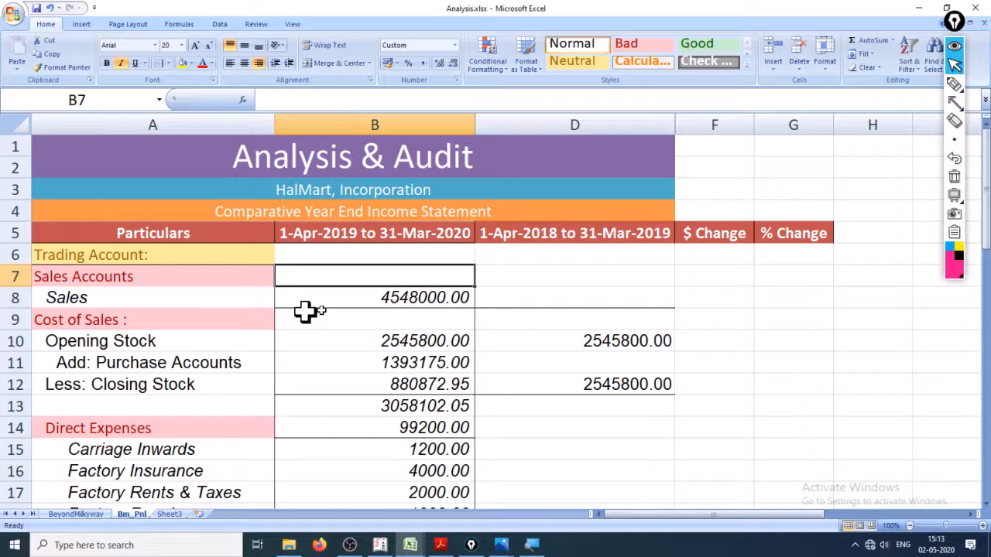
{"action": "left_click", "coordinate": [712, 275]}
{"action": "double_click", "coordinate": [694, 236]}
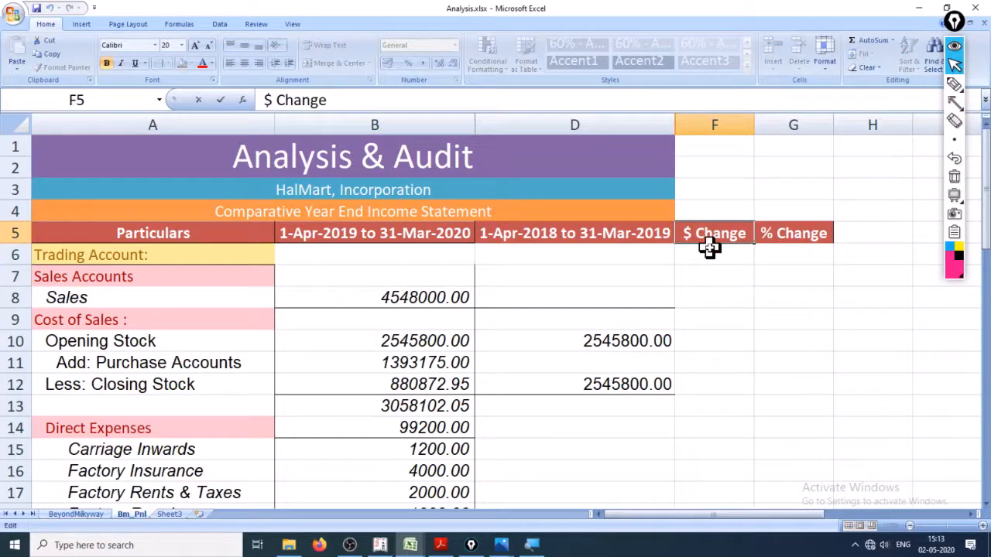
{"action": "key", "text": "BackSpace"}
{"action": "type", "text": "Rs."}
{"action": "key", "text": "Return"}
{"action": "key", "text": "Return"}
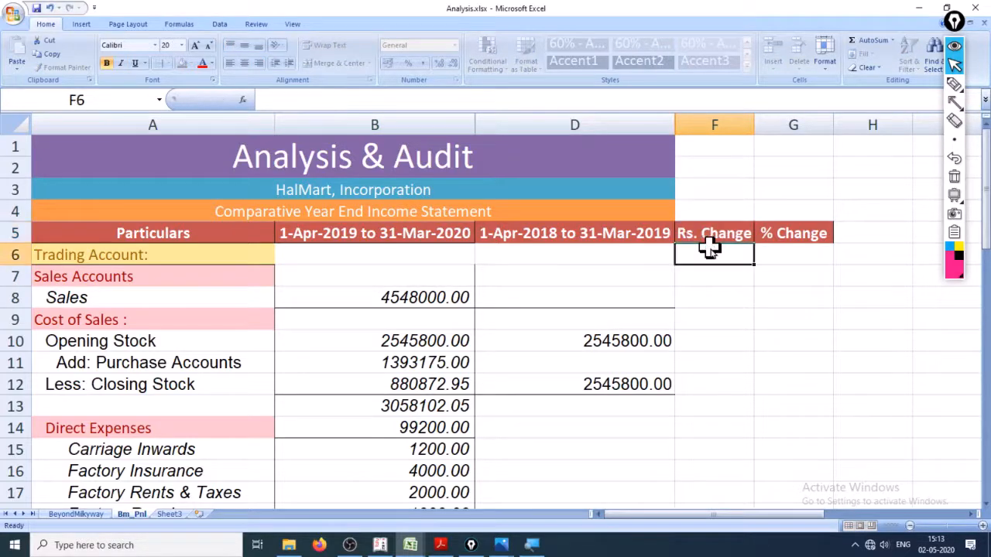
{"action": "key", "text": "Down"}
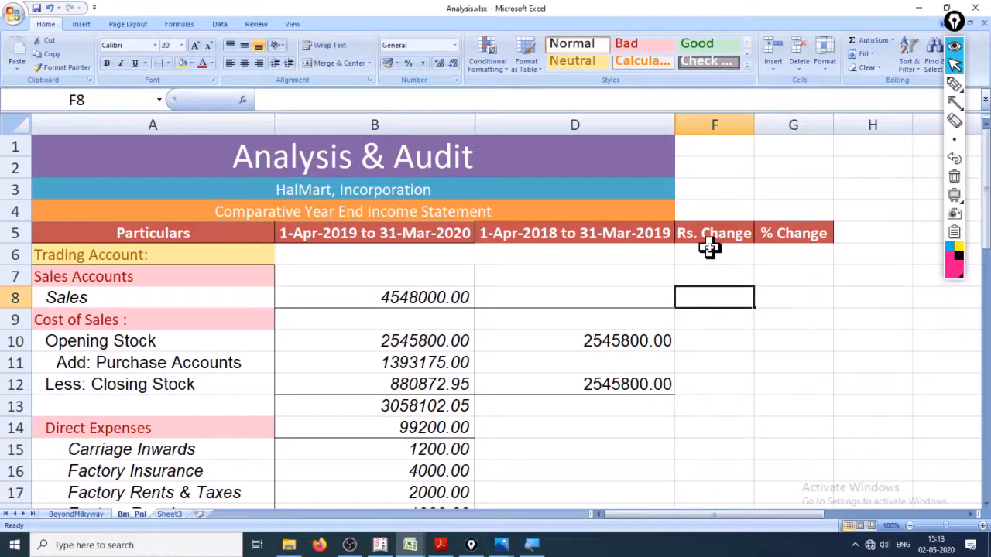
Step: Mark Sales Accounts, Cost of Sales with its stock and purchase lines, and Direct Expenses with the annotation pen, and write COGS beside them
{"action": "left_click", "coordinate": [955, 84]}
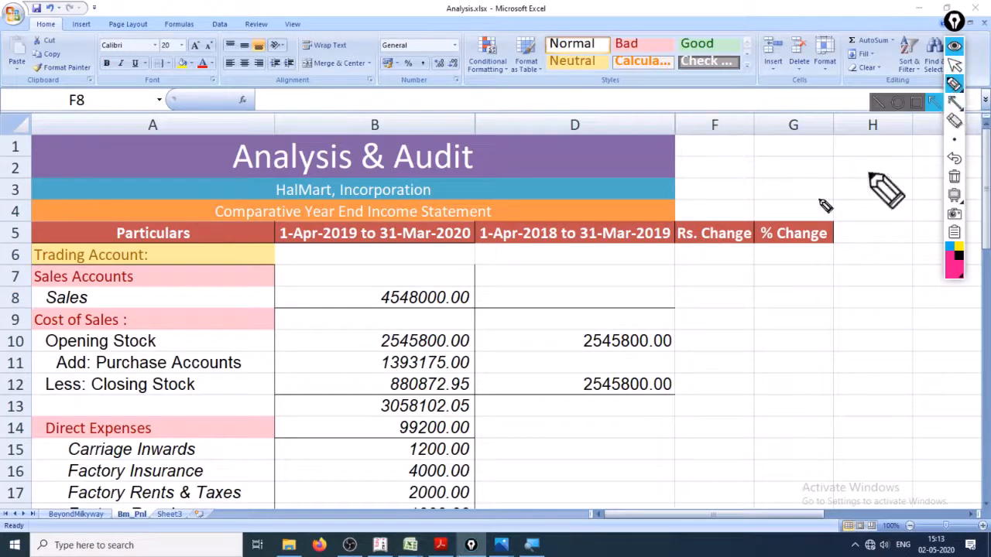
{"action": "left_click_drag", "start_coordinate": [48, 287], "coordinate": [113, 287]}
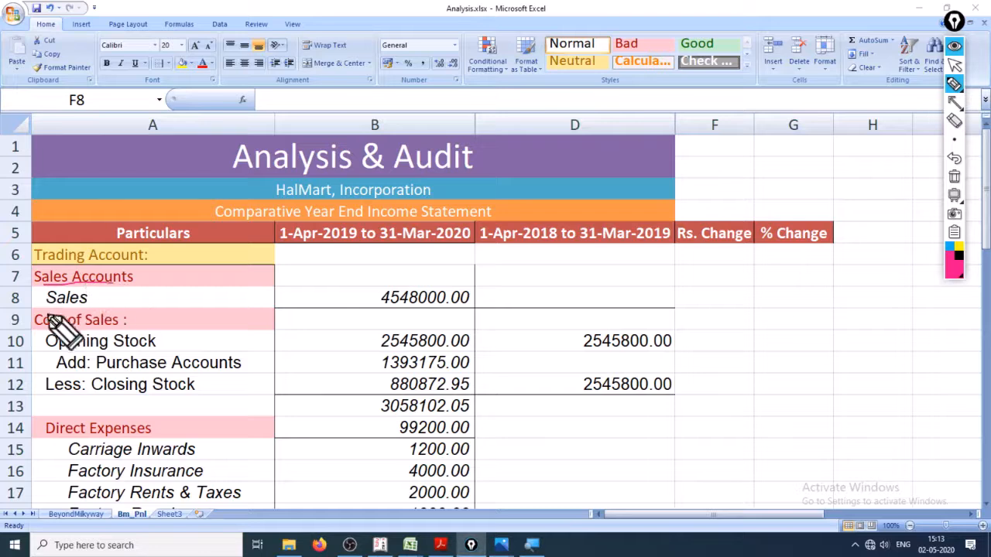
{"action": "left_click_drag", "start_coordinate": [42, 329], "coordinate": [124, 328]}
{"action": "left_click_drag", "start_coordinate": [49, 447], "coordinate": [194, 445]}
{"action": "mouse_move", "coordinate": [85, 333]}
{"action": "left_mouse_down"}
{"action": "mouse_move", "coordinate": [137, 325]}
{"action": "mouse_move", "coordinate": [34, 325]}
{"action": "mouse_move", "coordinate": [88, 331]}
{"action": "left_mouse_up"}
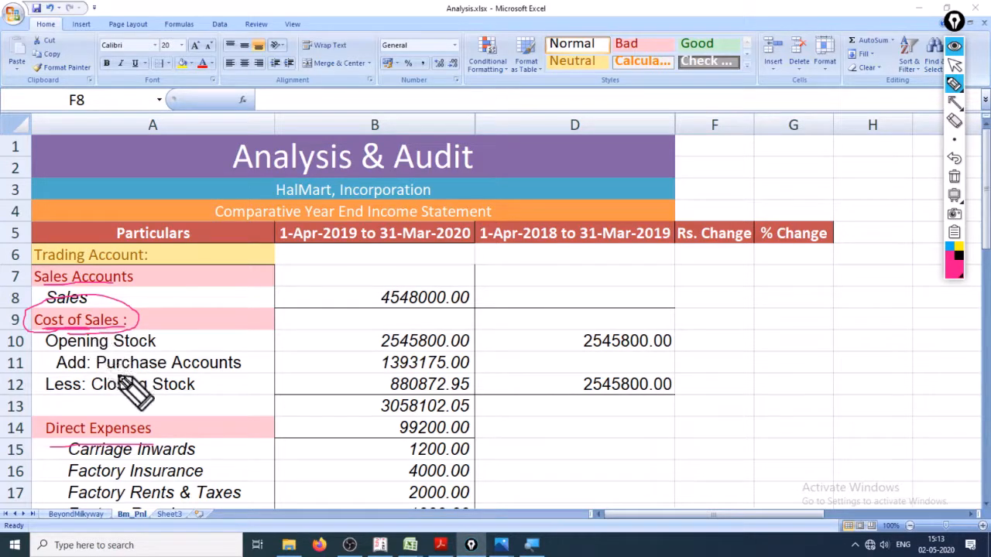
{"action": "mouse_move", "coordinate": [151, 370]}
{"action": "left_mouse_down"}
{"action": "mouse_move", "coordinate": [96, 372]}
{"action": "mouse_move", "coordinate": [130, 400]}
{"action": "left_mouse_up"}
{"action": "mouse_move", "coordinate": [139, 323]}
{"action": "left_mouse_down"}
{"action": "mouse_move", "coordinate": [187, 342]}
{"action": "mouse_move", "coordinate": [187, 393]}
{"action": "left_mouse_up"}
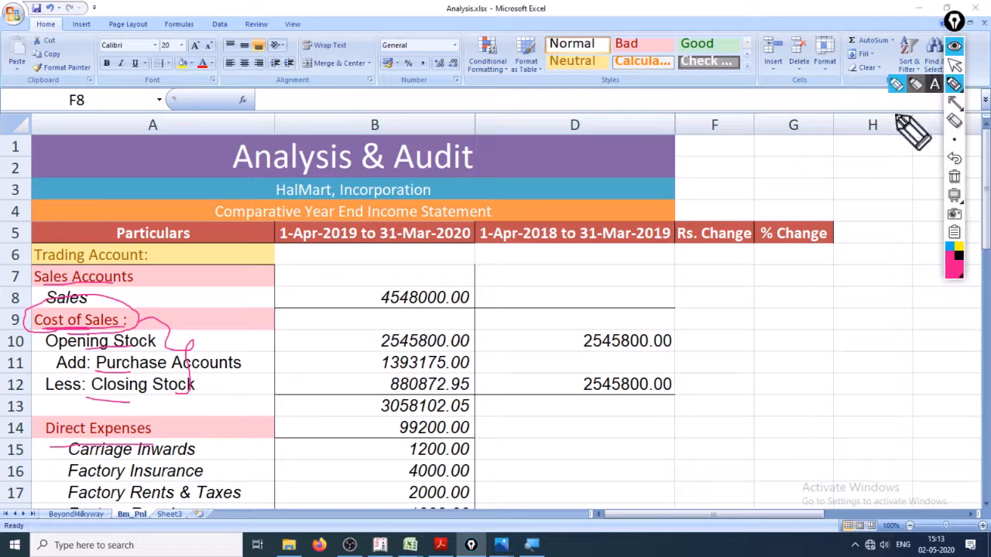
{"action": "mouse_move", "coordinate": [236, 300]}
{"action": "left_mouse_down"}
{"action": "mouse_move", "coordinate": [230, 317]}
{"action": "mouse_move", "coordinate": [288, 310]}
{"action": "mouse_move", "coordinate": [302, 319]}
{"action": "mouse_move", "coordinate": [310, 308]}
{"action": "mouse_move", "coordinate": [310, 342]}
{"action": "mouse_move", "coordinate": [380, 332]}
{"action": "left_mouse_up"}
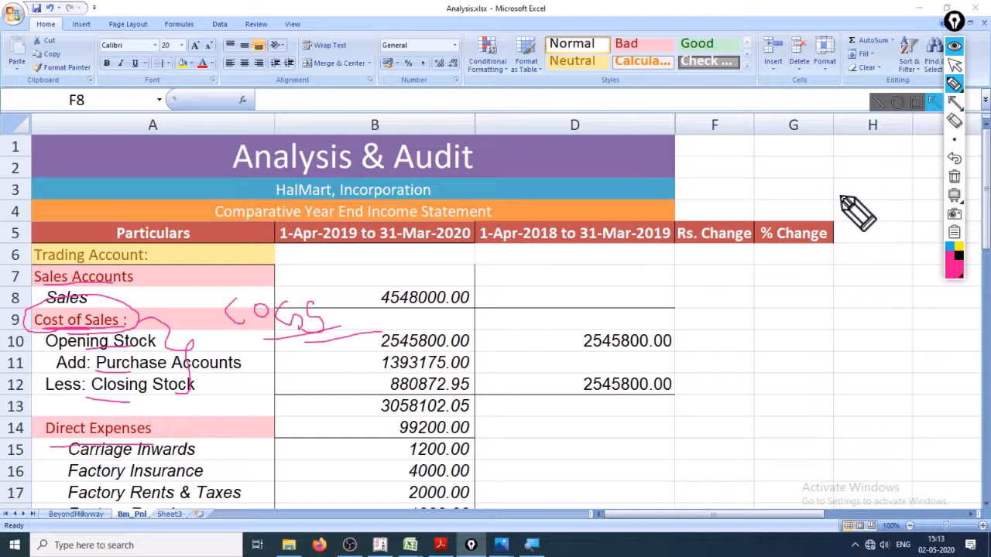
Step: Erase all the pen marks from the sheet and return to the normal pointer
{"action": "left_click", "coordinate": [954, 68]}
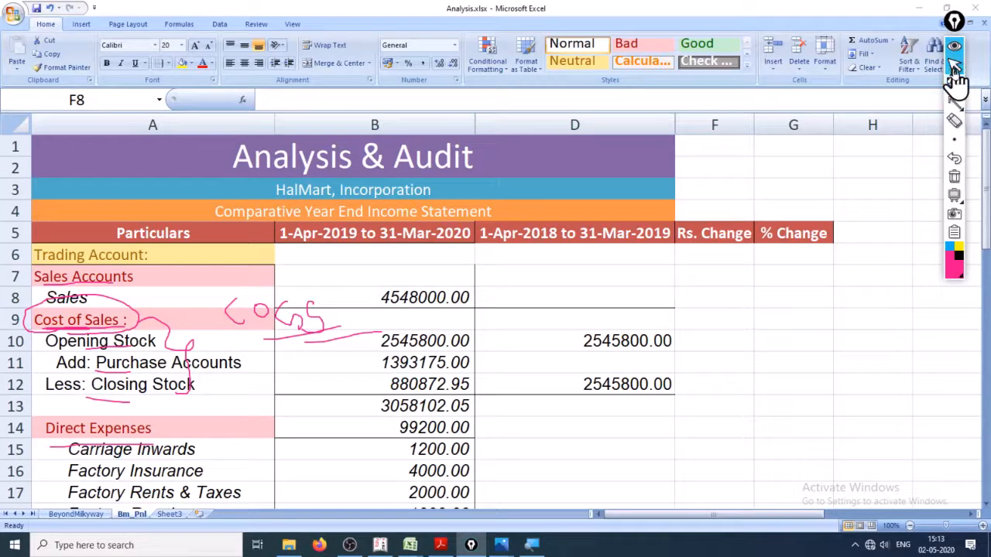
{"action": "left_click", "coordinate": [954, 120]}
{"action": "mouse_move", "coordinate": [299, 364]}
{"action": "left_mouse_down"}
{"action": "mouse_move", "coordinate": [252, 302]}
{"action": "mouse_move", "coordinate": [69, 433]}
{"action": "mouse_move", "coordinate": [66, 353]}
{"action": "left_mouse_up"}
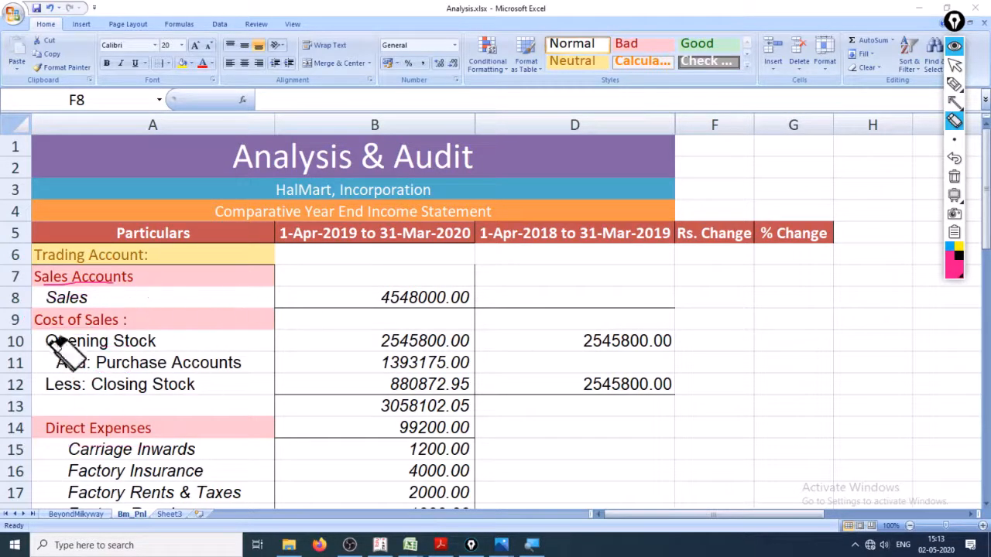
{"action": "left_click", "coordinate": [954, 66]}
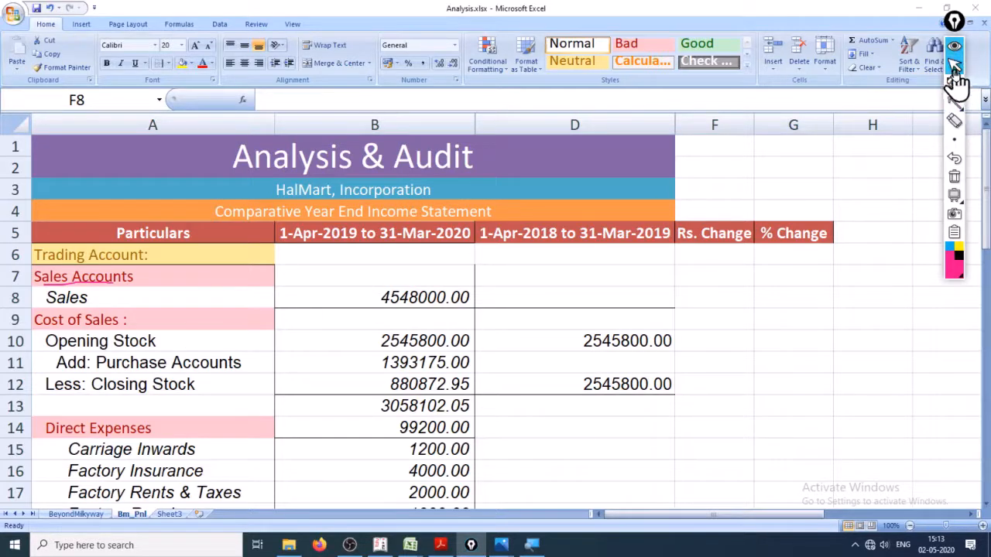
{"action": "left_click", "coordinate": [954, 122]}
{"action": "left_click_drag", "start_coordinate": [47, 308], "coordinate": [114, 287]}
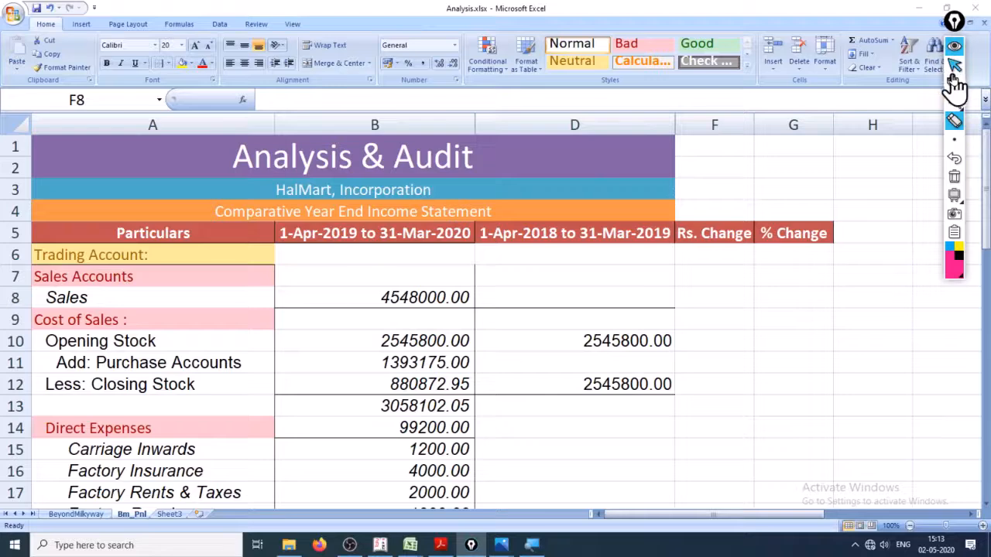
{"action": "left_click", "coordinate": [953, 66]}
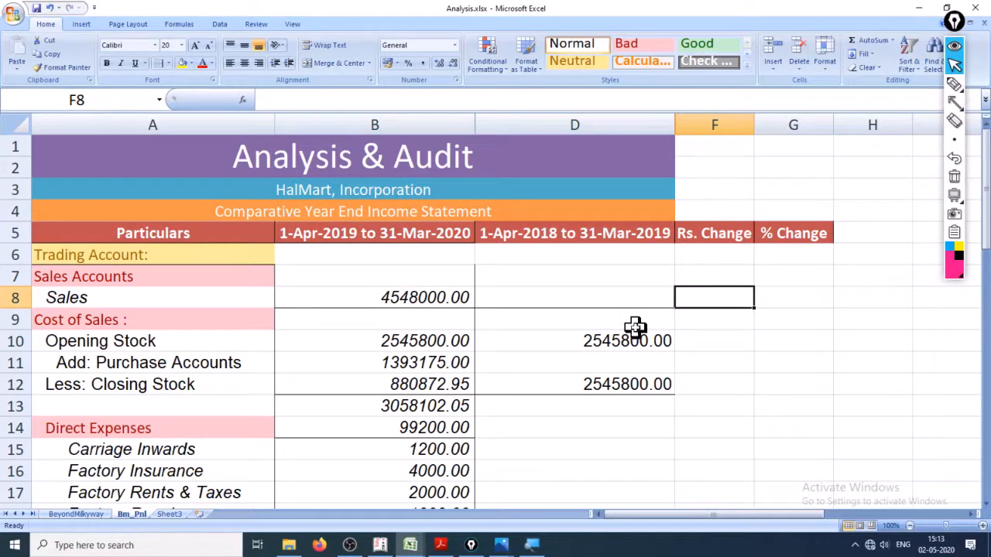
Step: Enter the formula +D8-B8 in cell F8 to calculate the rupee change for Sales
{"action": "type", "text": "+"}
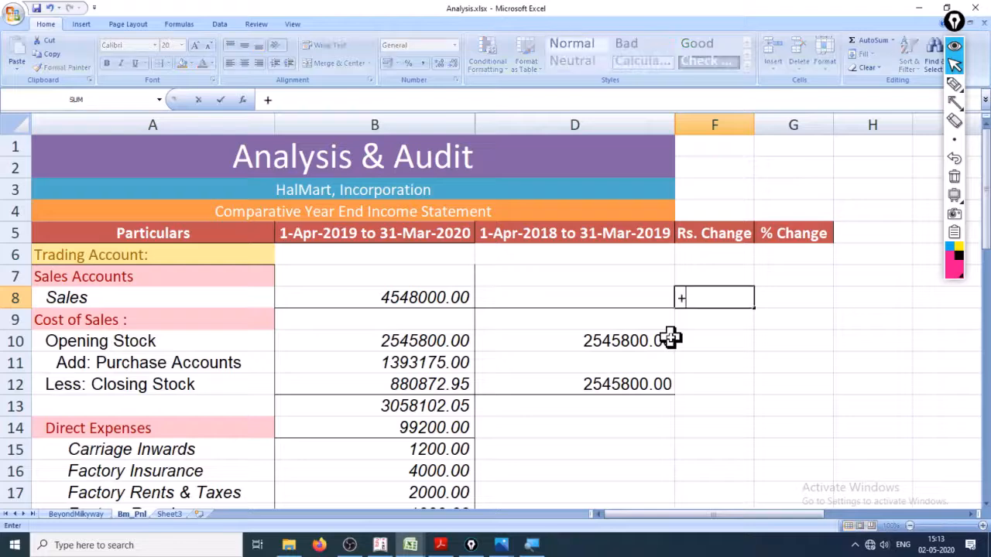
{"action": "key", "text": "Left"}
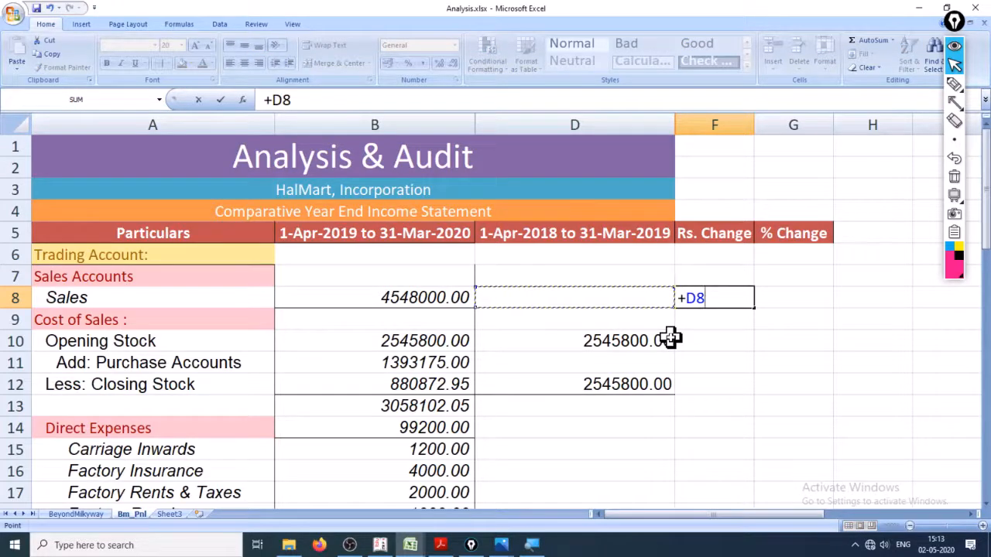
{"action": "type", "text": "-"}
{"action": "key", "text": "Left"}
{"action": "key", "text": "Left"}
{"action": "key", "text": "Return"}
{"action": "key", "text": "Up"}
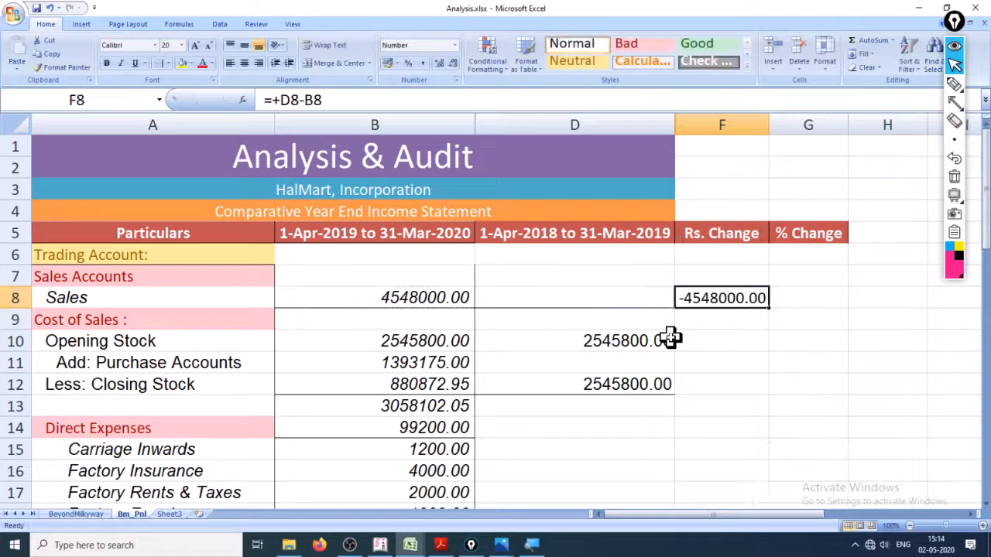
Step: Copy the Rs. Change formula from cell F8 into F10 for Opening Stock
{"action": "key", "text": "ctrl+c"}
{"action": "key", "text": "Down"}
{"action": "key", "text": "Down"}
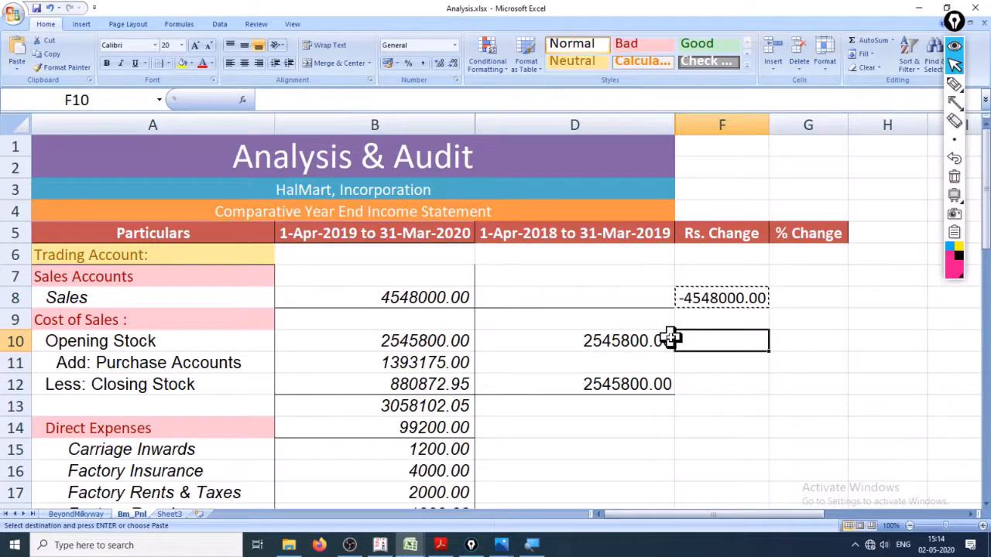
{"action": "key", "text": "ctrl+v"}
Step: Copy the formula in F10 to the remaining Rs. Change cells, F11:F49, down to the Nett Profit row
{"action": "key", "text": "ctrl+c"}
{"action": "key", "text": "shift+Down"}
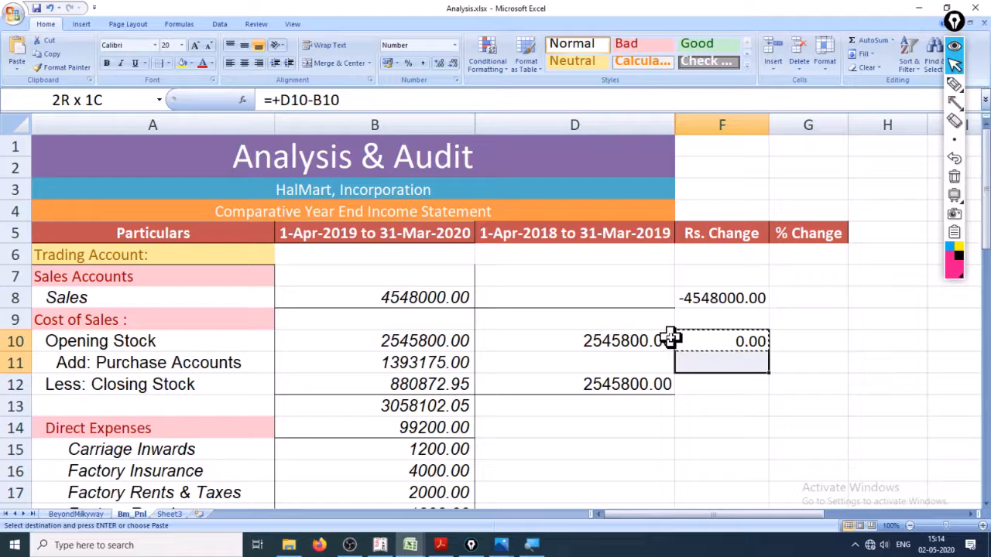
{"action": "key", "text": "shift+Down"}
{"action": "key", "text": "shift+Down"}
{"action": "key", "text": "shift+Down"}
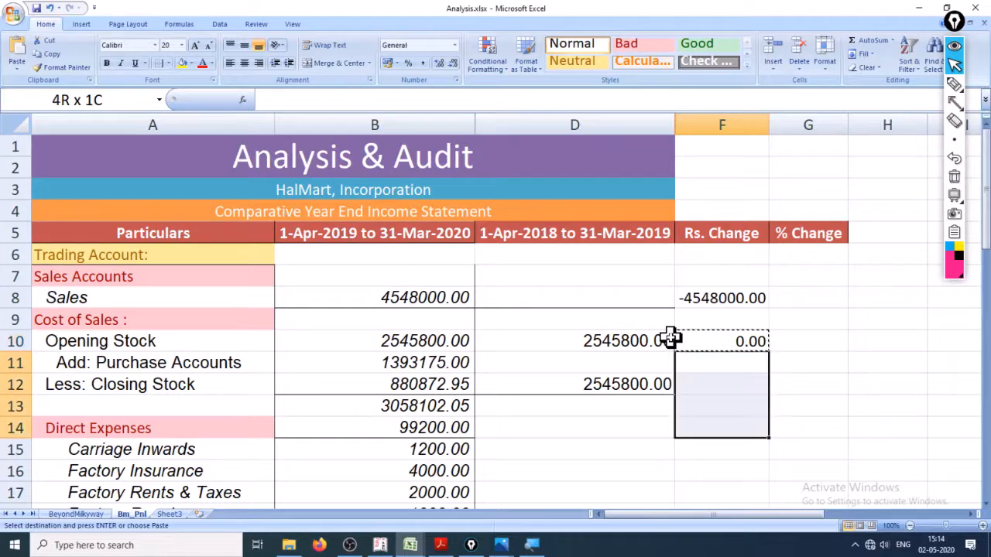
{"action": "key", "text": "shift+Down"}
{"action": "key", "text": "shift+Up"}
{"action": "key", "text": "shift+Up"}
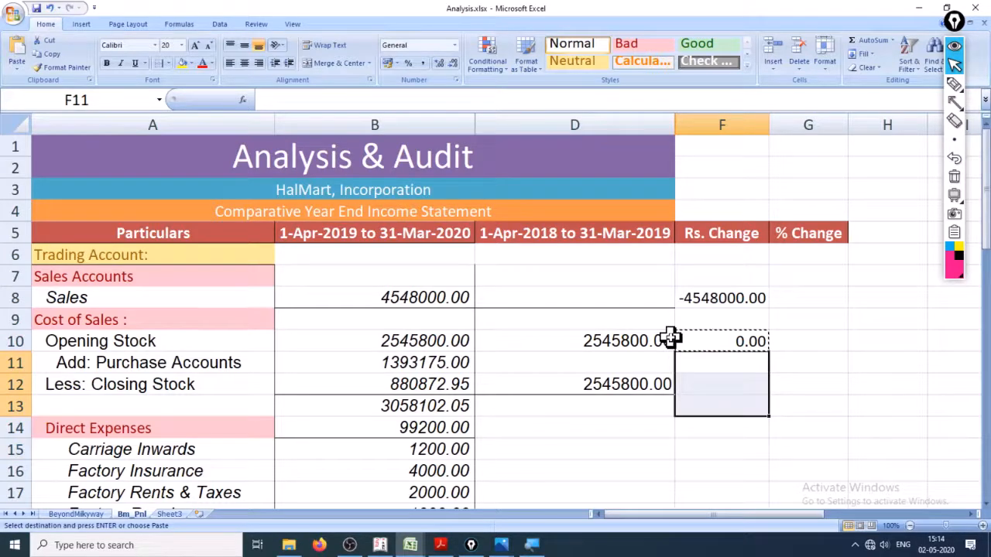
{"action": "key", "text": "Up"}
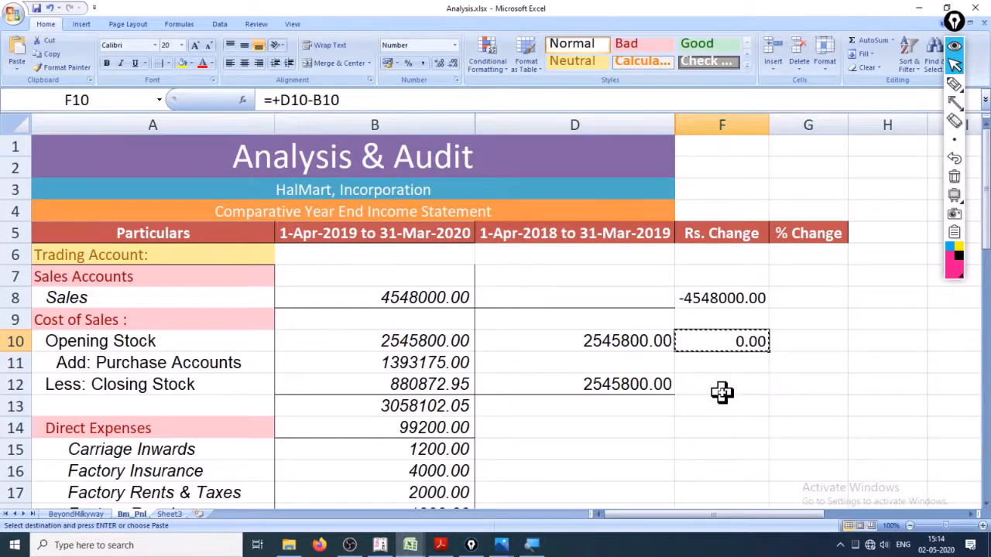
{"action": "left_click_drag", "start_coordinate": [730, 369], "coordinate": [727, 407]}
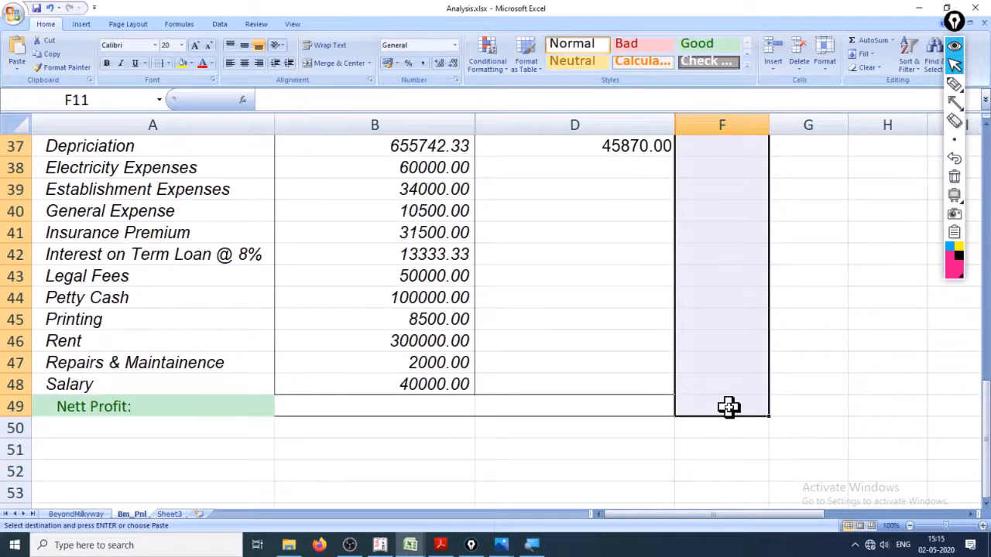
Step: Format the % Change cell for Sales, G8, as a percentage
{"action": "scroll", "coordinate": [728, 408], "scroll_direction": "up", "scroll_amount": 11}
{"action": "left_click", "coordinate": [807, 386]}
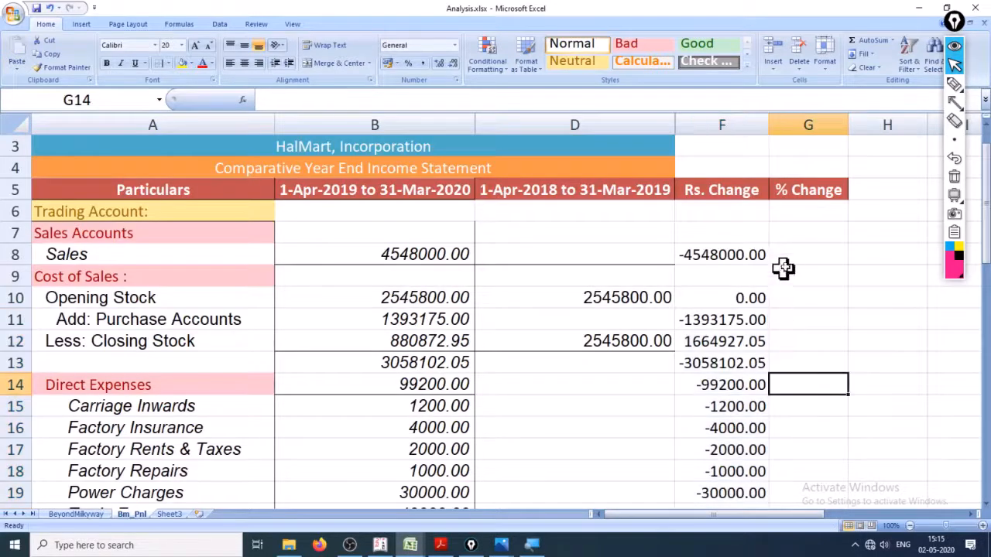
{"action": "left_click", "coordinate": [805, 254]}
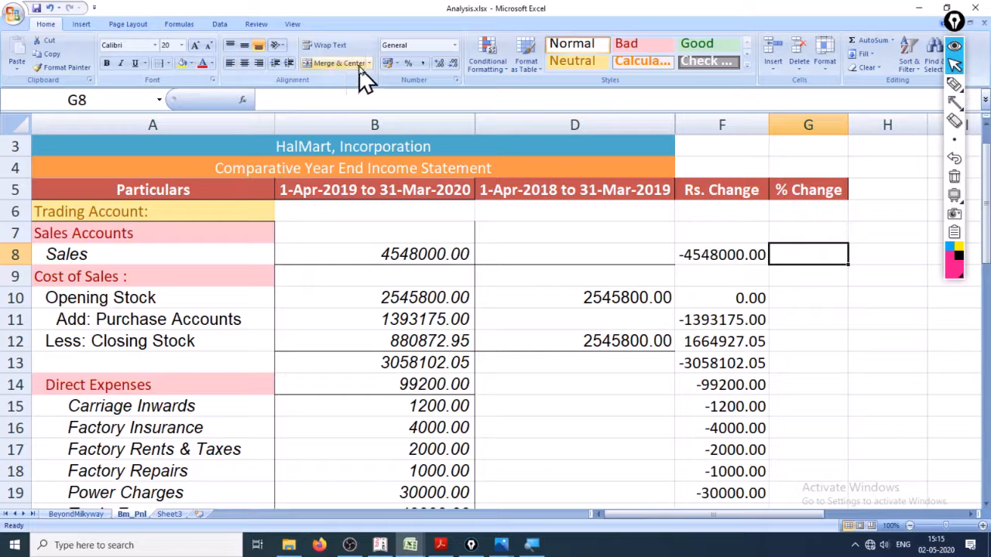
{"action": "left_click", "coordinate": [409, 63]}
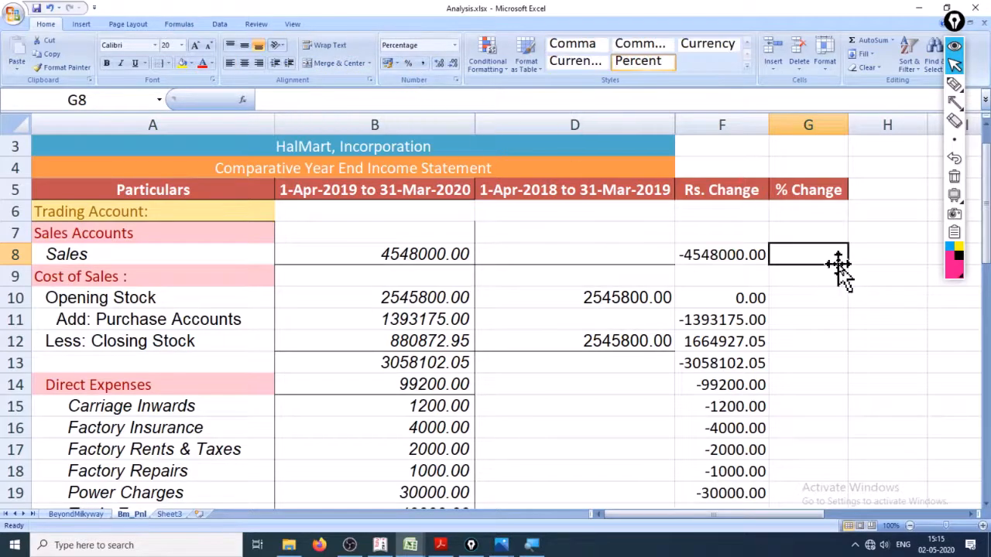
Step: Enter the formula +F8/D8 in cell G8 to calculate the percentage change for Sales
{"action": "type", "text": "+"}
{"action": "key", "text": "Left"}
{"action": "type", "text": "/"}
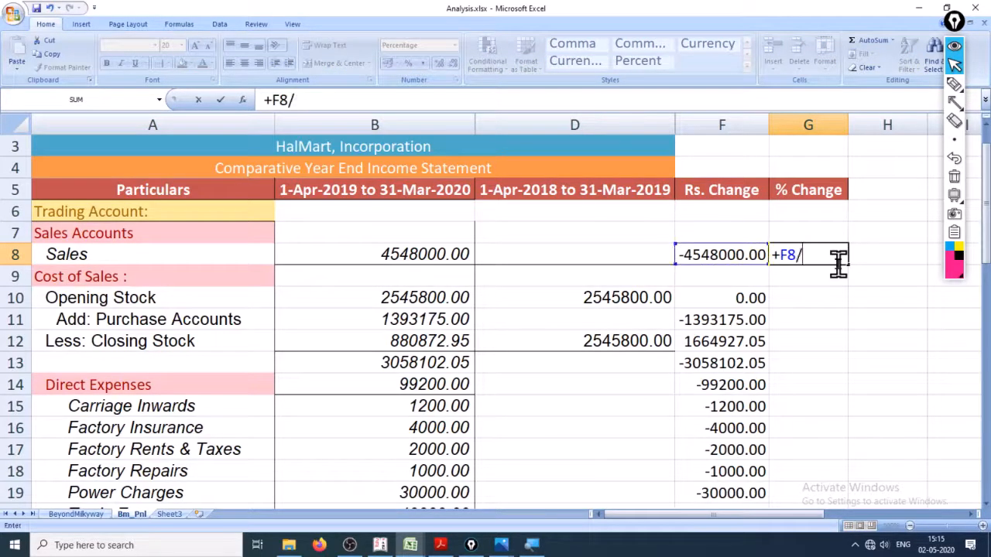
{"action": "key", "text": "Left"}
{"action": "key", "text": "Left"}
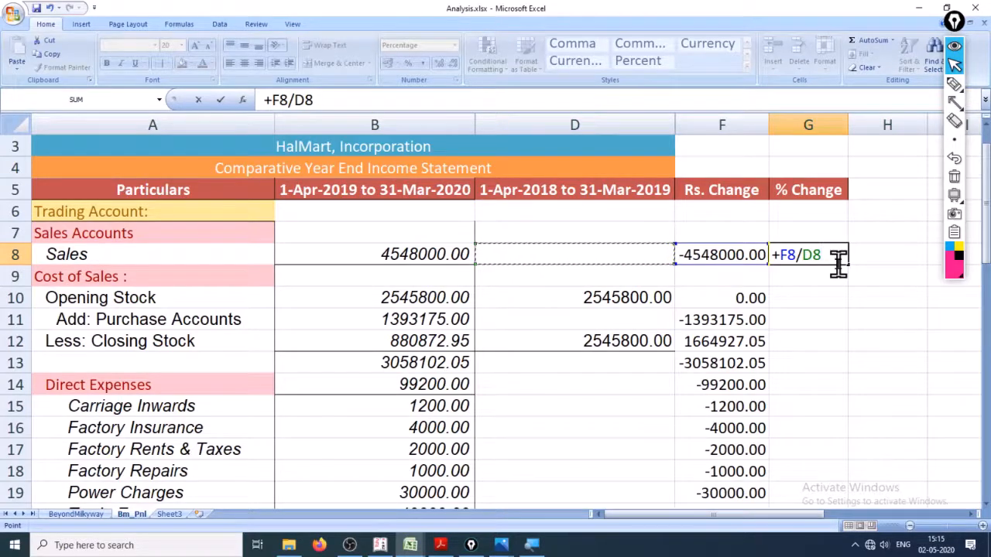
{"action": "key", "text": "Return"}
{"action": "left_click", "coordinate": [838, 261]}
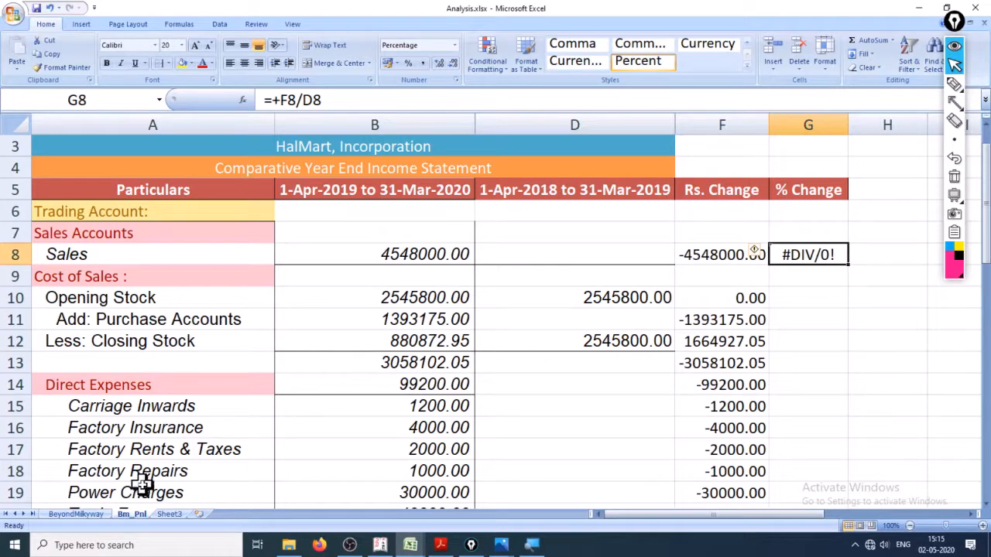
Step: On the BeyondMilkyway sheet, change the % Change formula for Reserves & Surplus in E8 to =D8/C8
{"action": "left_click", "coordinate": [100, 515]}
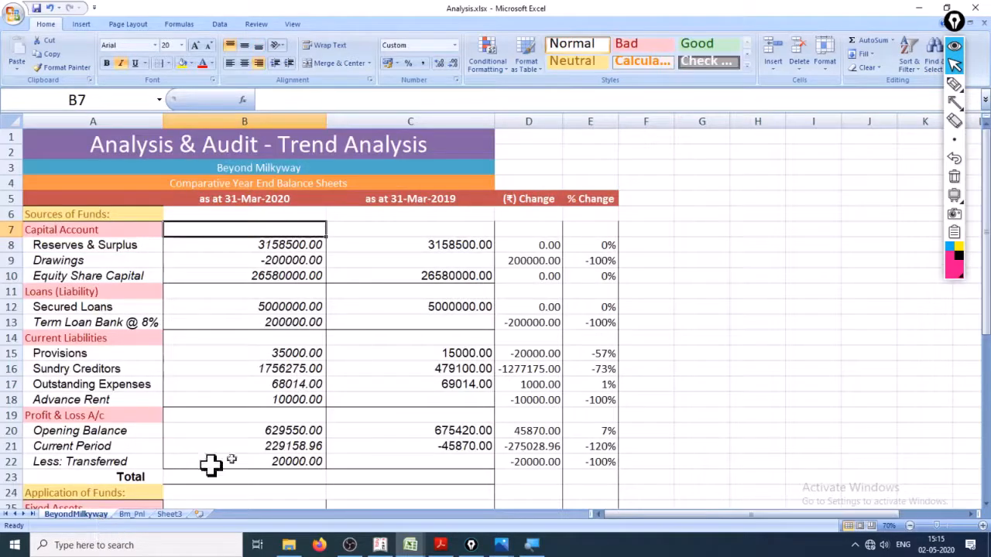
{"action": "left_click", "coordinate": [537, 245]}
{"action": "left_click", "coordinate": [602, 245]}
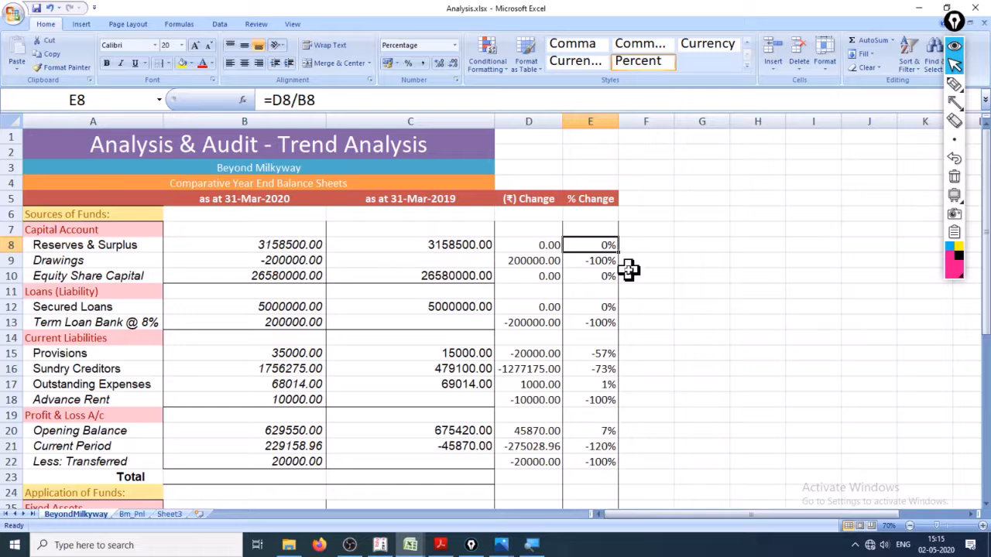
{"action": "key", "text": "F2"}
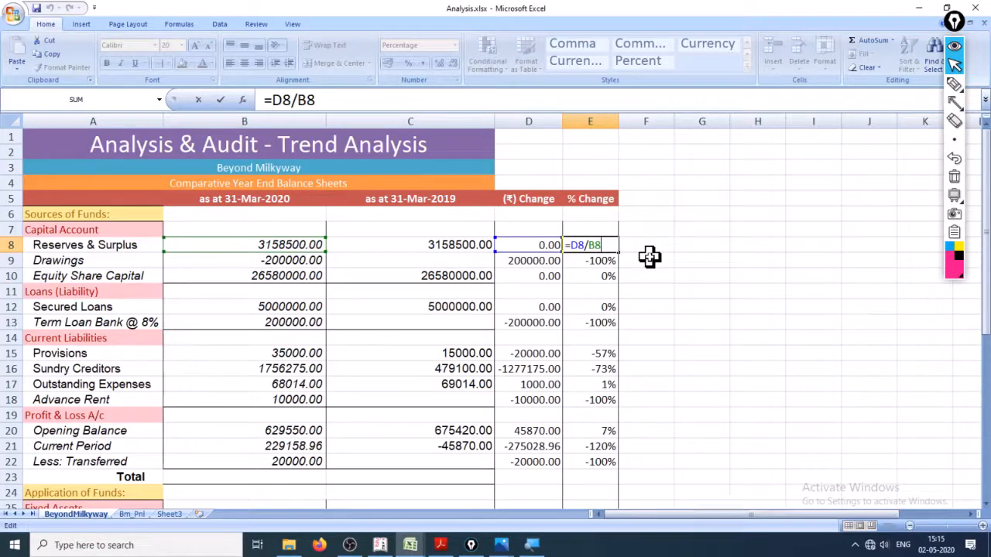
{"action": "key", "text": "ctrl+Return"}
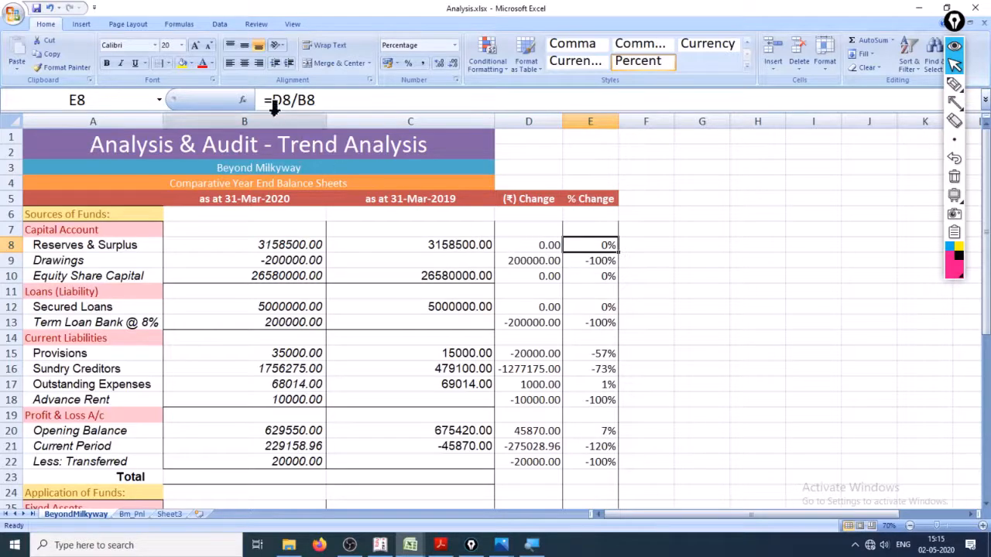
{"action": "key", "text": "F2"}
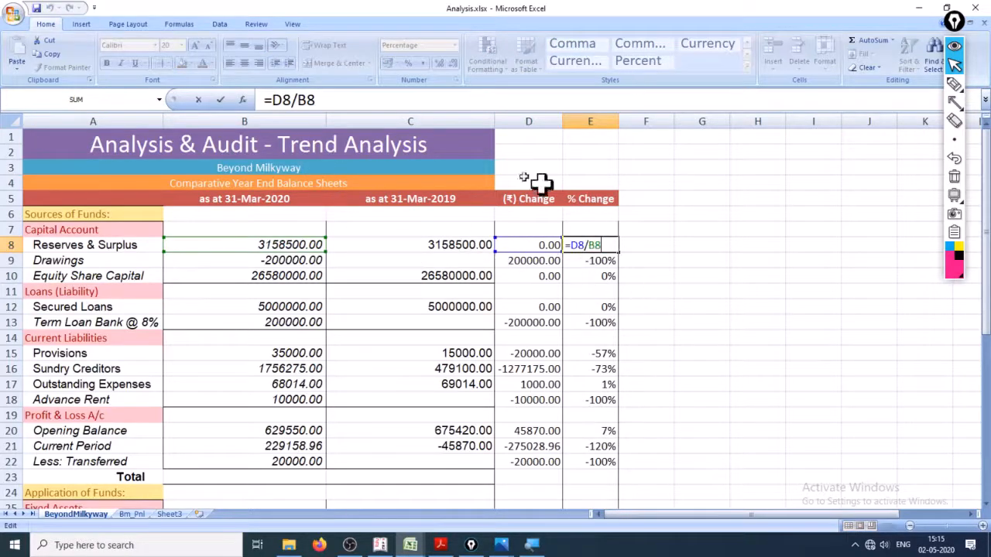
{"action": "left_click", "coordinate": [343, 101]}
{"action": "key", "text": "BackSpace"}
{"action": "key", "text": "BackSpace"}
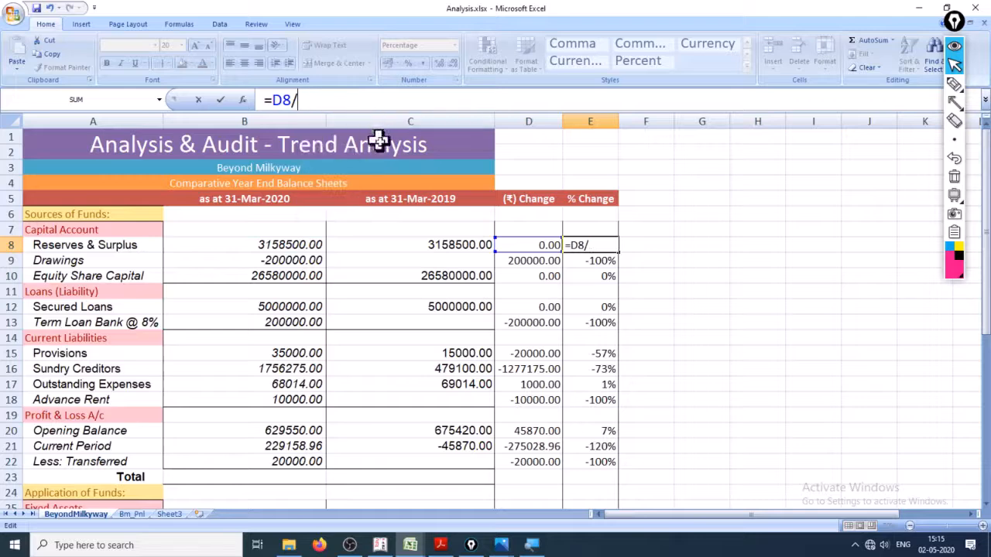
{"action": "left_click", "coordinate": [428, 244]}
{"action": "key", "text": "Return"}
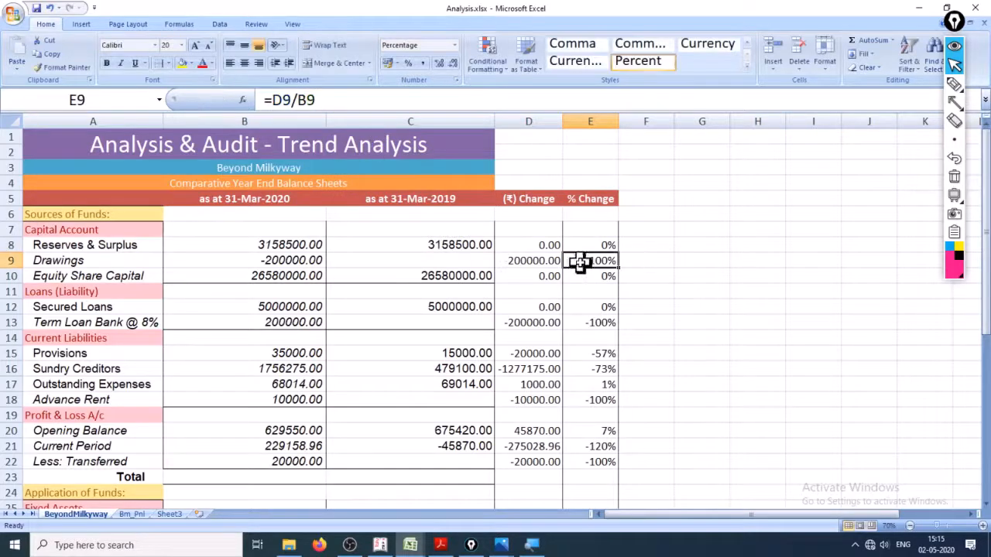
Step: Copy the % Change formula from E8 to cells E9:E42, down to the Prepaid Salary row
{"action": "key", "text": "Up"}
{"action": "key", "text": "ctrl+c"}
{"action": "key", "text": "Down"}
{"action": "key", "text": "shift+Down"}
{"action": "key", "text": "shift+Down"}
{"action": "key", "text": "shift+Down"}
{"action": "key", "text": "shift+Down"}
{"action": "key", "text": "shift+Down"}
{"action": "key", "text": "shift+Down"}
{"action": "key", "text": "shift+Down"}
{"action": "key", "text": "shift+Down"}
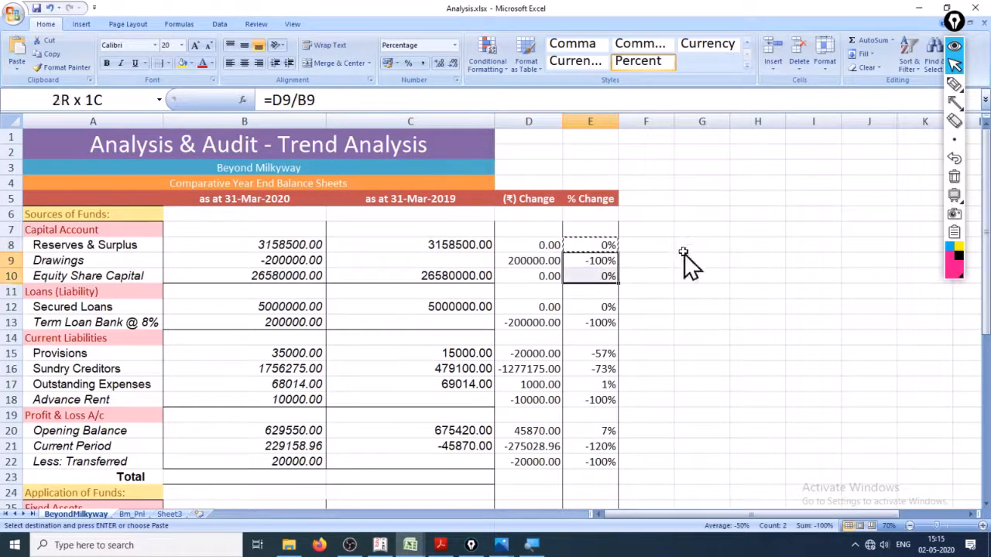
{"action": "key", "text": "shift+Down"}
{"action": "key", "text": "shift+Down"}
{"action": "key", "text": "shift+Down"}
{"action": "key", "text": "shift+Down"}
{"action": "key", "text": "shift+Down"}
{"action": "key", "text": "shift+Down"}
{"action": "key", "text": "shift+Down"}
{"action": "key", "text": "shift+Down"}
{"action": "key", "text": "shift+Down"}
{"action": "key", "text": "shift+Down"}
{"action": "key", "text": "shift+Down"}
{"action": "key", "text": "shift+Down"}
{"action": "key", "text": "shift+Down"}
{"action": "key", "text": "shift+Down"}
{"action": "key", "text": "shift+Down"}
{"action": "key", "text": "shift+Down"}
{"action": "key", "text": "shift+Down"}
{"action": "key", "text": "shift+Down"}
{"action": "key", "text": "shift+Down"}
{"action": "key", "text": "shift+Down"}
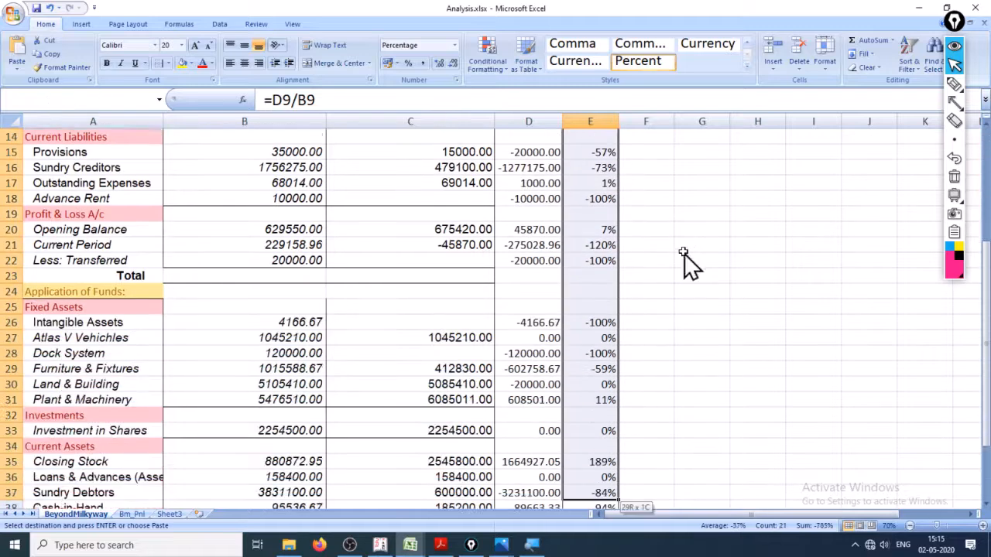
{"action": "key", "text": "shift+Down"}
{"action": "key", "text": "shift+Down"}
{"action": "key", "text": "shift+Up"}
{"action": "key", "text": "shift+Up"}
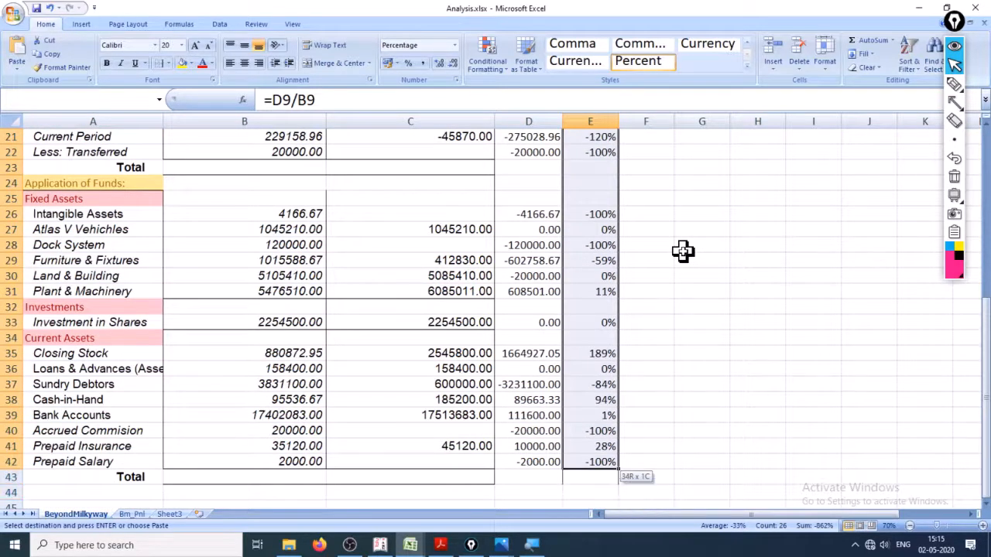
{"action": "key", "text": "Return"}
{"action": "key", "text": "Down"}
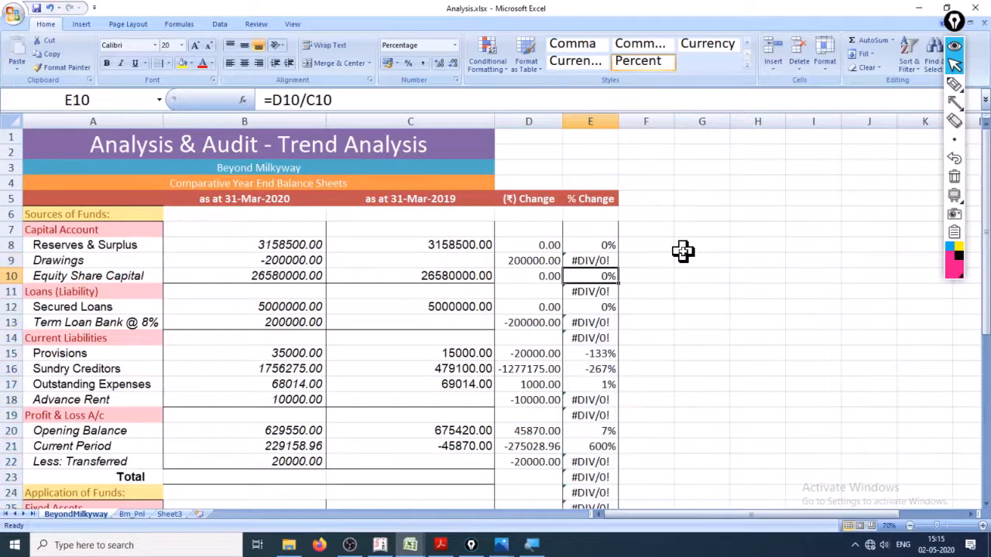
{"action": "key", "text": "Up"}
{"action": "left_click", "coordinate": [596, 289], "text": "ctrl"}
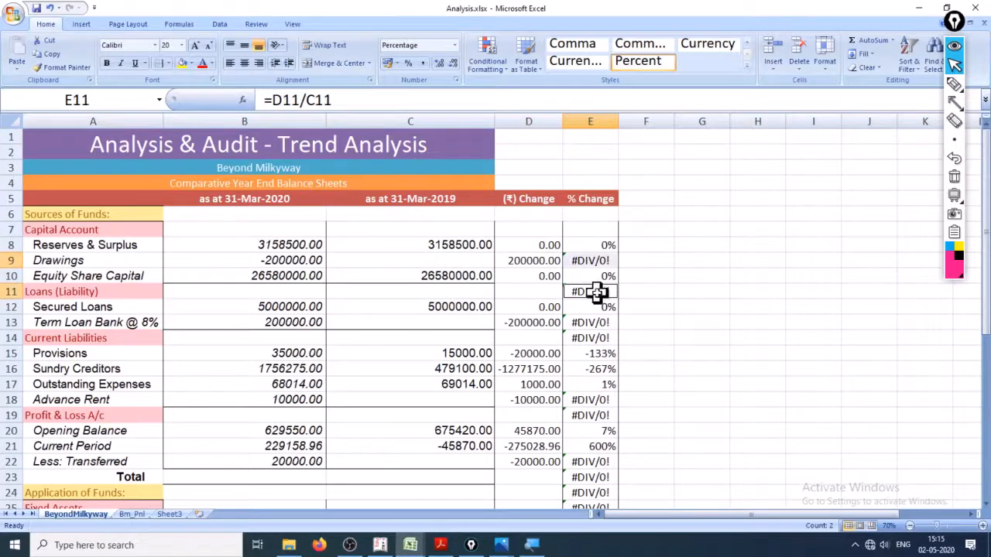
{"action": "left_click", "coordinate": [597, 323], "text": "ctrl"}
{"action": "left_click", "coordinate": [599, 349], "text": "ctrl"}
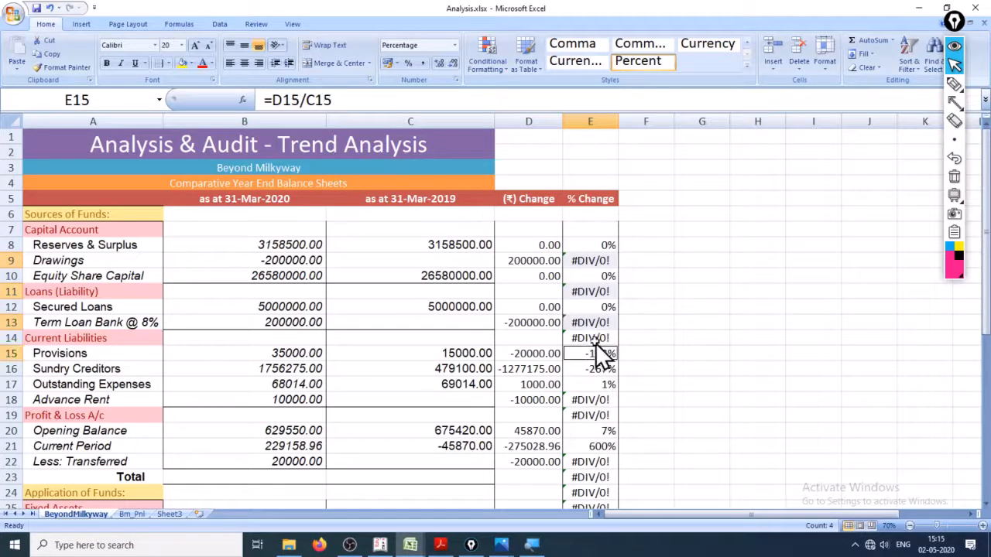
{"action": "key", "text": "Up"}
Step: Clear the division-error cells E9, E11, E13, E14, E18, E19 and E22:E25 in the % Change column
{"action": "left_click", "coordinate": [593, 260]}
{"action": "left_click", "coordinate": [606, 294], "text": "ctrl"}
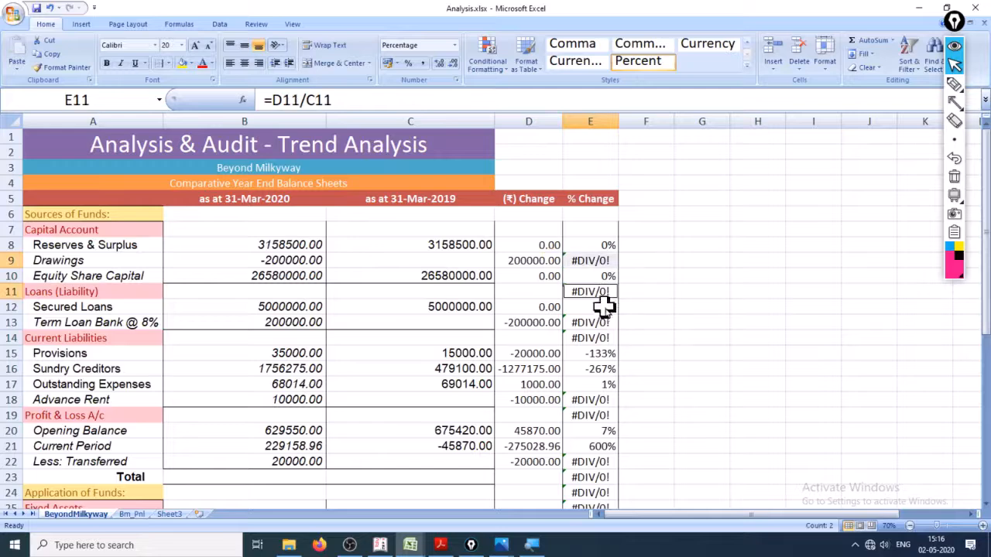
{"action": "left_click", "coordinate": [599, 323], "text": "ctrl"}
{"action": "left_click", "coordinate": [597, 338], "text": "ctrl"}
{"action": "left_click", "coordinate": [595, 400], "text": "ctrl"}
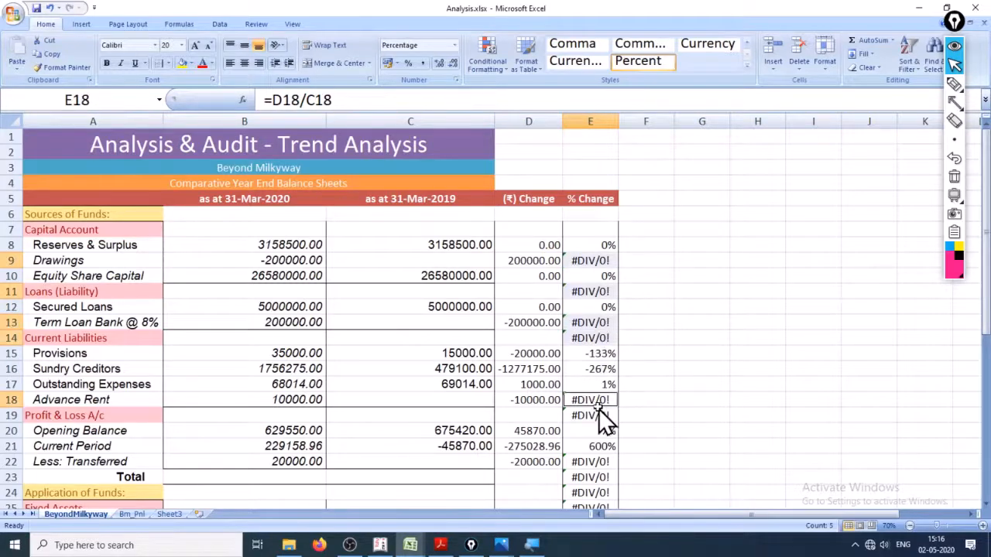
{"action": "left_click", "coordinate": [596, 414], "text": "ctrl"}
{"action": "left_click_drag", "start_coordinate": [597, 461], "coordinate": [597, 510]}
{"action": "key", "text": "ctrl+minus"}
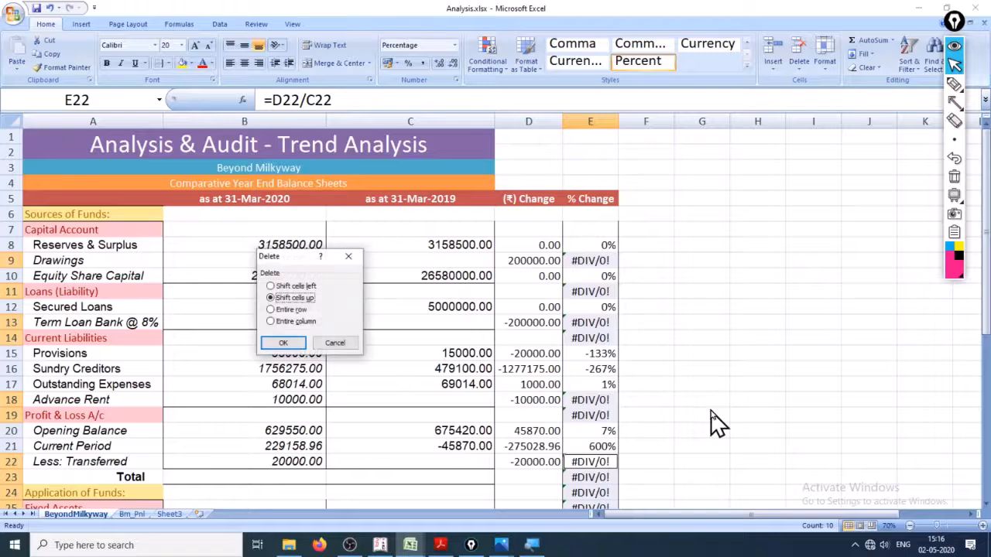
{"action": "left_click", "coordinate": [334, 343]}
{"action": "key", "text": "Delete"}
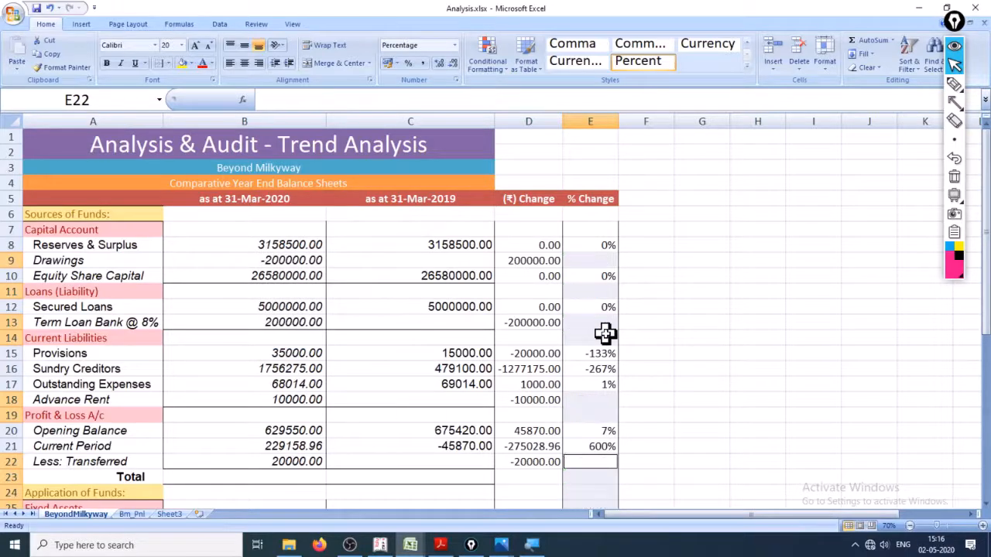
Step: Clear the division-error cells E26, E28, E32 and E34 in the assets part of the % Change column
{"action": "scroll", "coordinate": [524, 403], "scroll_direction": "down", "scroll_amount": 3}
{"action": "left_click", "coordinate": [599, 384]}
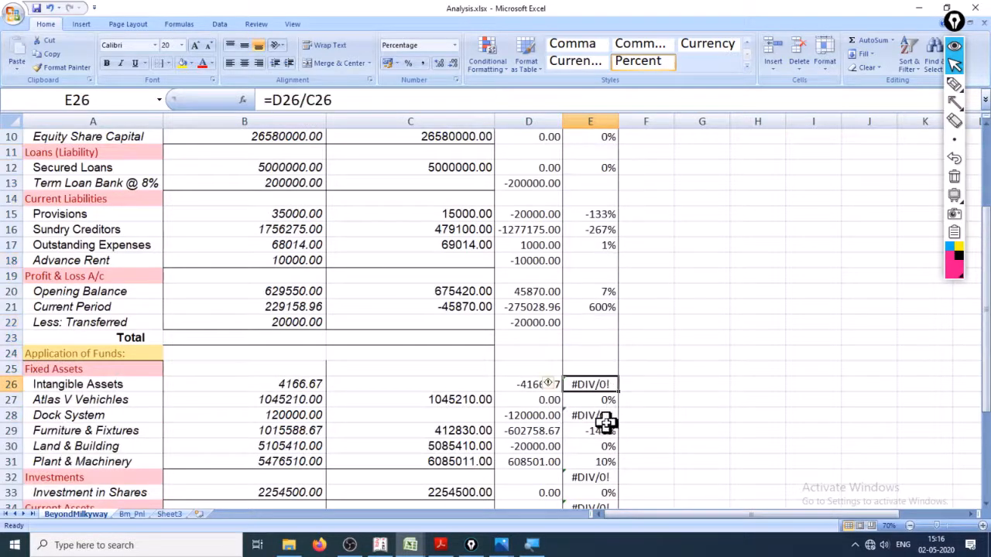
{"action": "left_click", "coordinate": [601, 416], "text": "ctrl"}
{"action": "left_click", "coordinate": [599, 478], "text": "ctrl"}
{"action": "left_click", "coordinate": [599, 508], "text": "ctrl"}
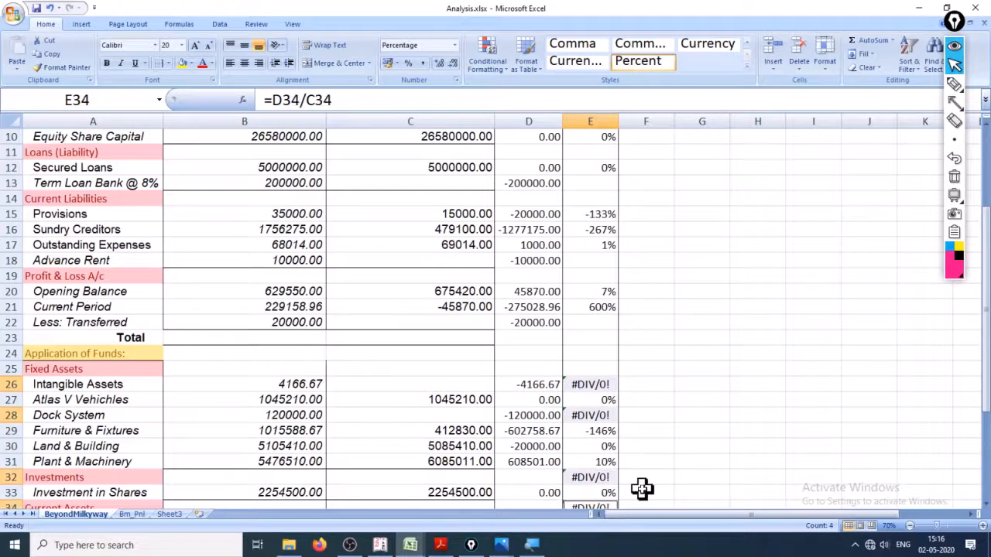
{"action": "scroll", "coordinate": [642, 487], "scroll_direction": "down", "scroll_amount": 4}
Step: Clear the division errors for Accrued Commision and Prepaid Salary in cells E40 and E42
{"action": "left_click", "coordinate": [593, 415]}
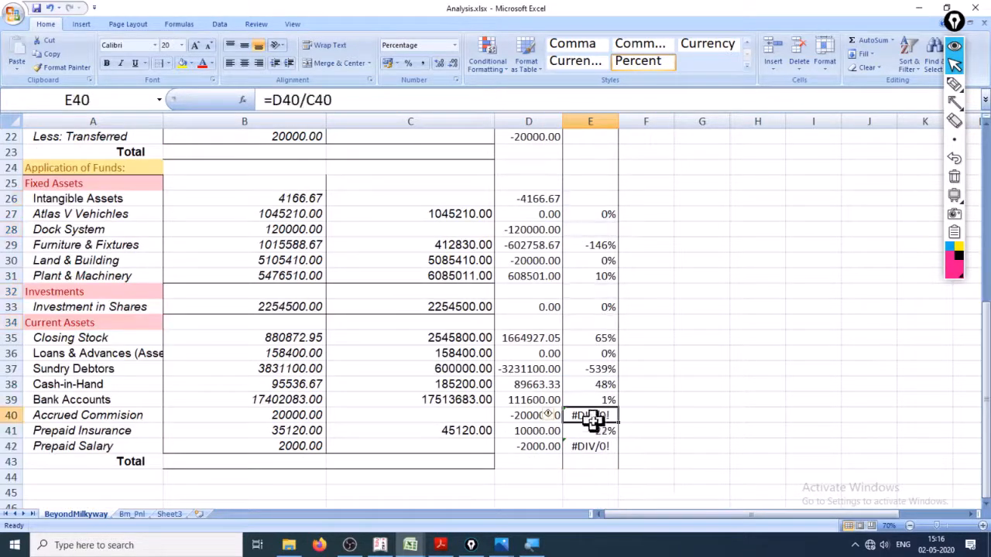
{"action": "left_click", "coordinate": [596, 447], "text": "ctrl"}
{"action": "key", "text": "Delete"}
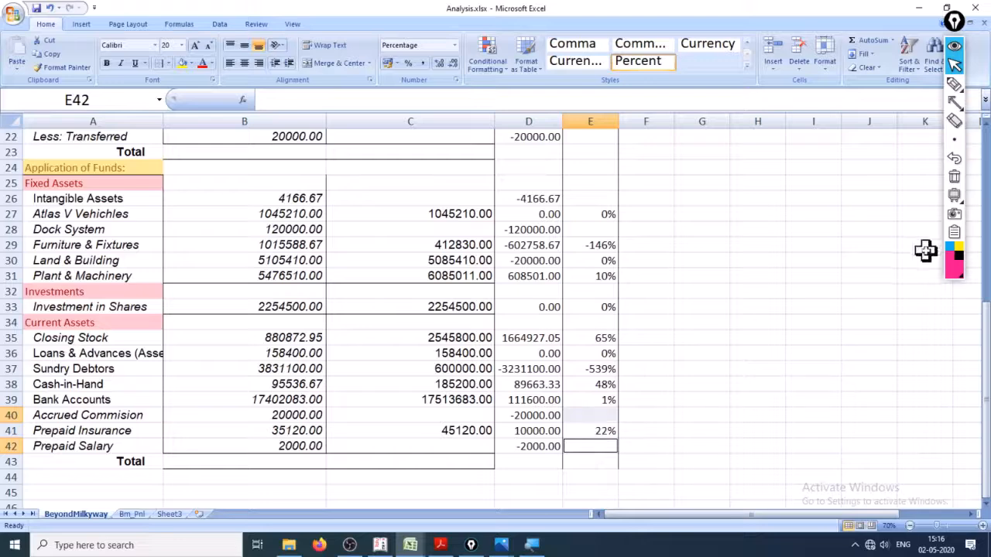
Step: Re-enter the Sundry Debtors % Change formula in E37 as +D37/C37 and inspect the rupee change formula in D37
{"action": "left_click", "coordinate": [631, 384]}
{"action": "left_click", "coordinate": [607, 370]}
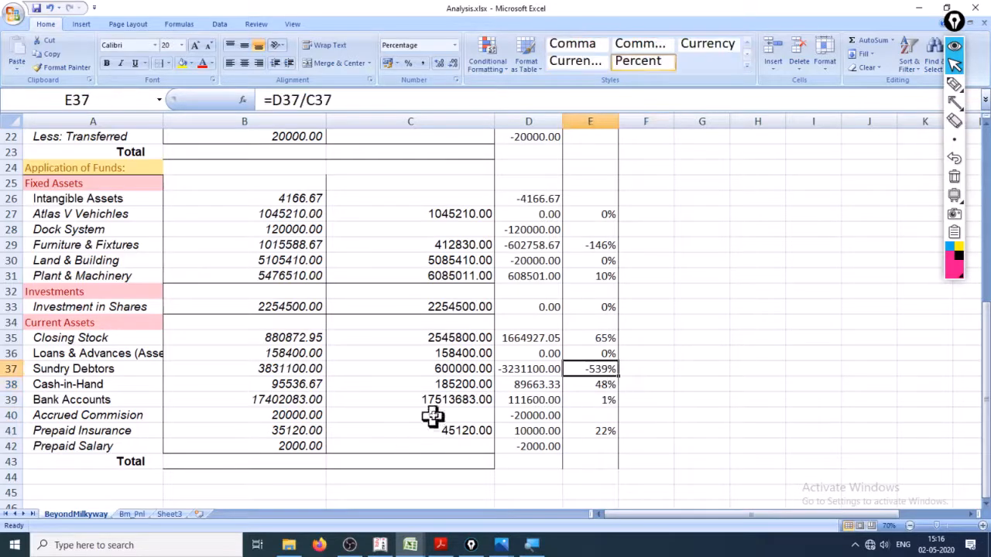
{"action": "left_click", "coordinate": [294, 370]}
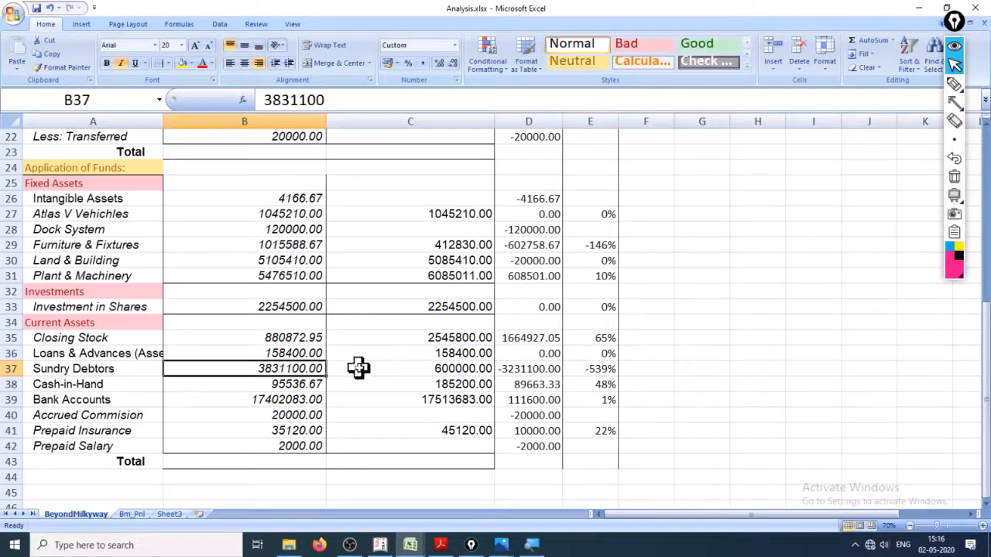
{"action": "left_click", "coordinate": [358, 368]}
{"action": "left_click", "coordinate": [294, 371]}
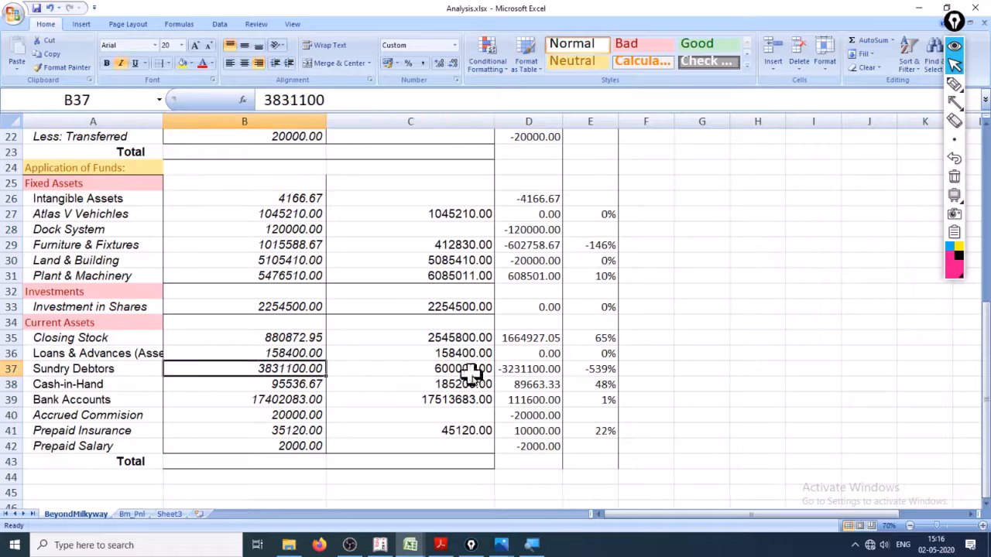
{"action": "left_click", "coordinate": [591, 373]}
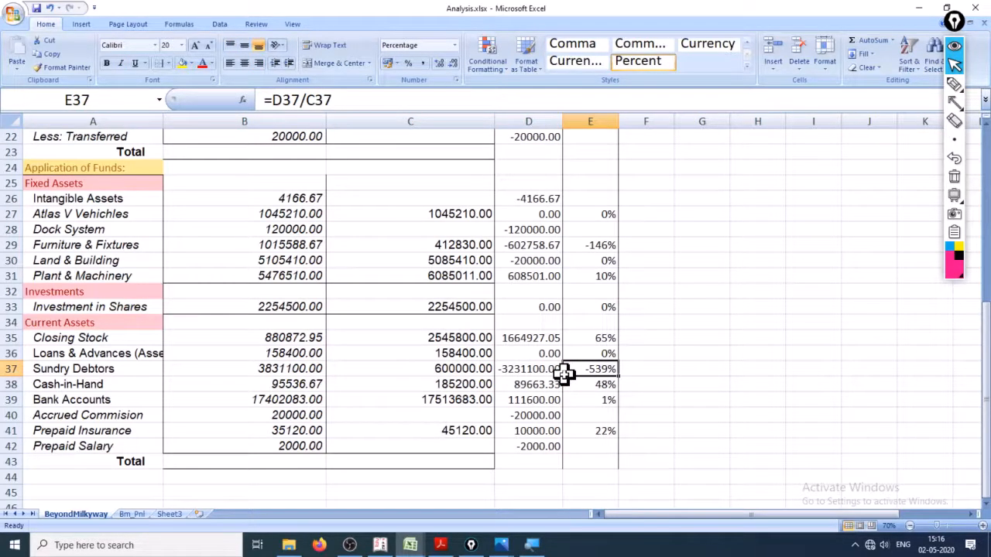
{"action": "type", "text": "+"}
{"action": "left_click", "coordinate": [563, 372]}
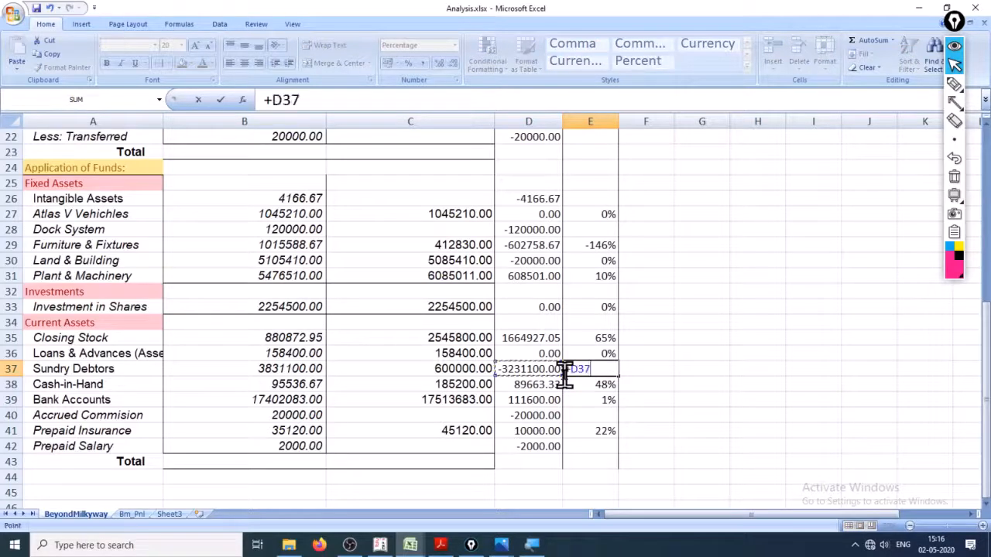
{"action": "key", "text": "Left"}
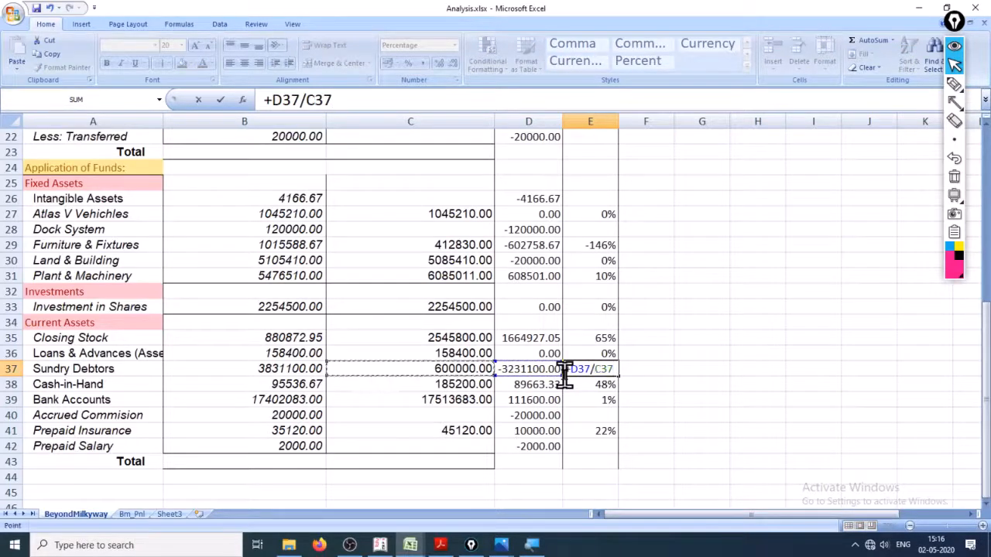
{"action": "key", "text": "Return"}
{"action": "key", "text": "Up"}
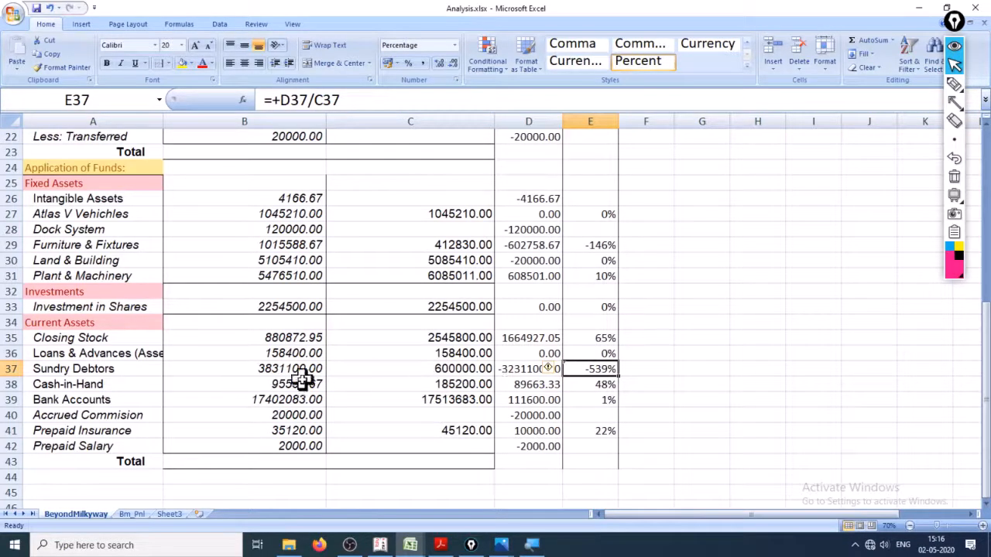
{"action": "left_click", "coordinate": [513, 372]}
{"action": "scroll", "coordinate": [534, 371], "scroll_direction": "up", "scroll_amount": 7}
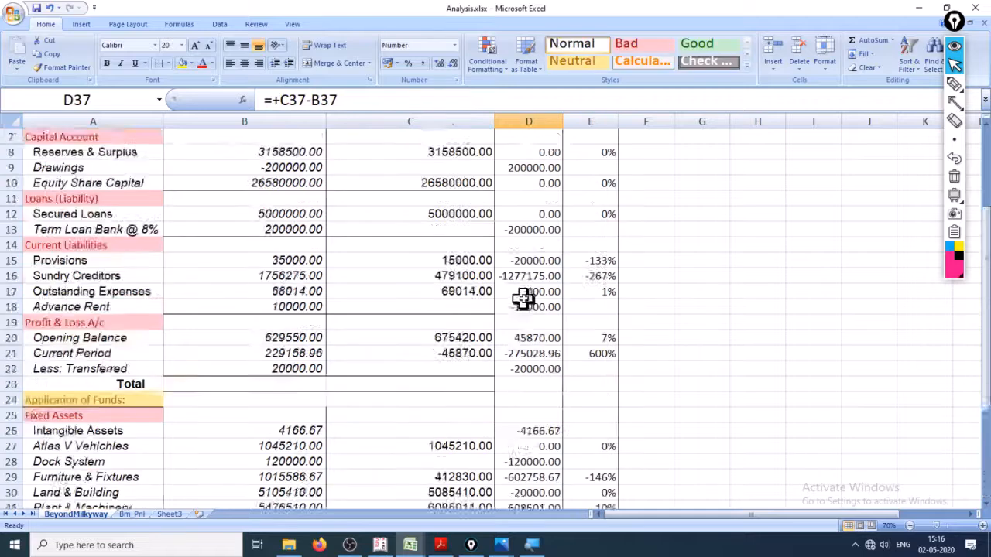
Step: Re-enter the Reserves & Surplus rupee change formula in D8 as +C8-B8 and inspect its cell references
{"action": "left_click", "coordinate": [542, 246]}
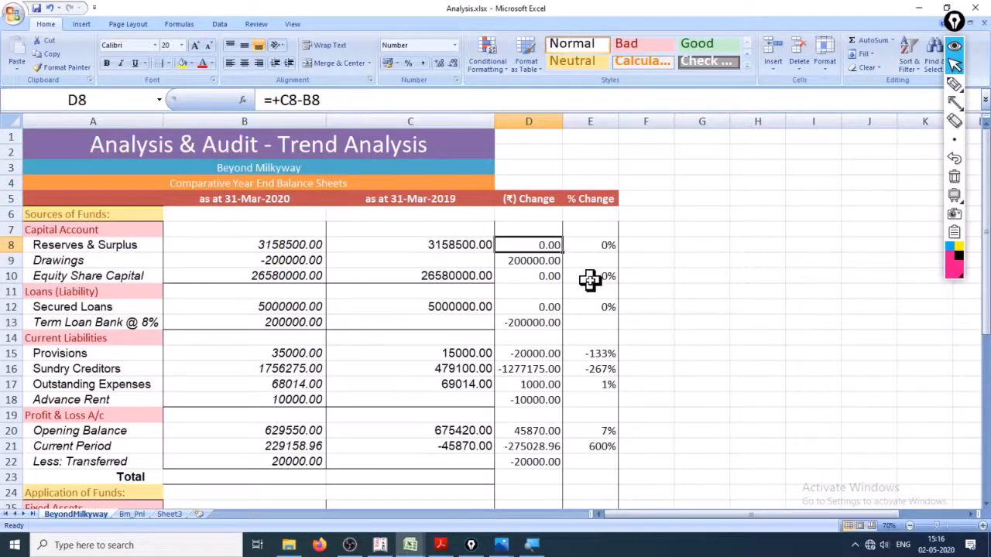
{"action": "type", "text": "+"}
{"action": "key", "text": "Left"}
{"action": "type", "text": "-"}
{"action": "key", "text": "Left"}
{"action": "key", "text": "Left"}
{"action": "key", "text": "ctrl+Return"}
{"action": "key", "text": "F2"}
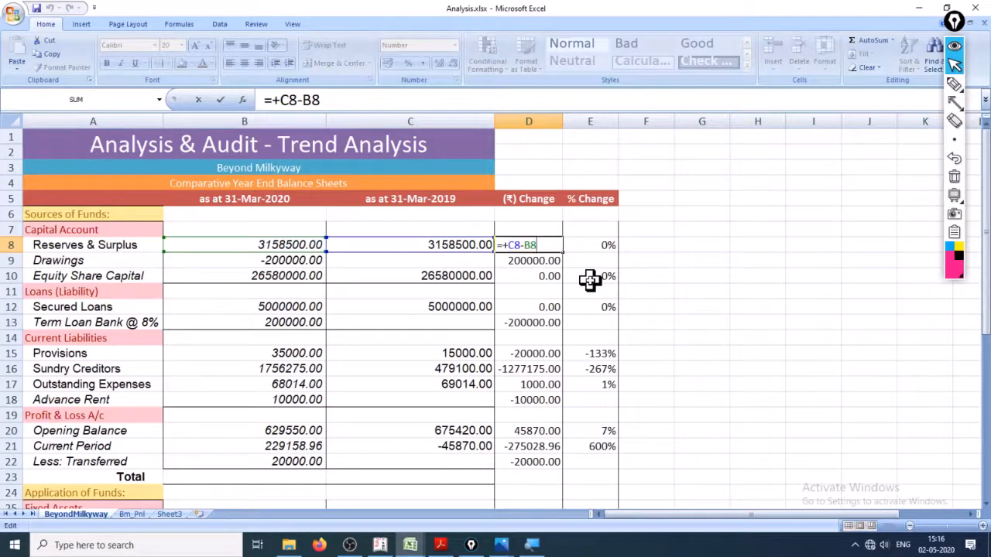
{"action": "key", "text": "ctrl+Return"}
Step: Review the rupee and percentage change figures down the balance sheet from row 9 to row 44
{"action": "key", "text": "Down"}
{"action": "key", "text": "Down"}
{"action": "key", "text": "Down"}
{"action": "key", "text": "Down"}
{"action": "key", "text": "Down"}
{"action": "key", "text": "Down"}
{"action": "key", "text": "Down"}
{"action": "key", "text": "Down"}
{"action": "key", "text": "Down"}
{"action": "key", "text": "Down"}
{"action": "key", "text": "Down"}
{"action": "key", "text": "Down"}
{"action": "key", "text": "Down"}
{"action": "key", "text": "Down"}
{"action": "key", "text": "Down"}
{"action": "key", "text": "Down"}
{"action": "key", "text": "Down"}
{"action": "key", "text": "Down"}
{"action": "key", "text": "Down"}
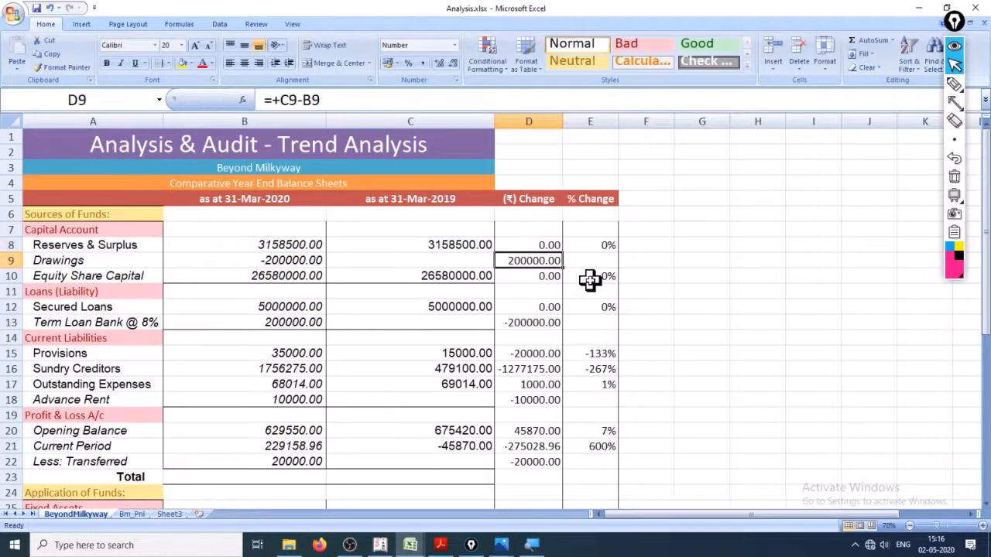
{"action": "key", "text": "Down"}
{"action": "key", "text": "Down"}
{"action": "key", "text": "Down"}
{"action": "key", "text": "Down"}
{"action": "key", "text": "Down"}
{"action": "key", "text": "Down"}
{"action": "key", "text": "Down"}
{"action": "key", "text": "Down"}
{"action": "key", "text": "Down"}
{"action": "key", "text": "Down"}
{"action": "key", "text": "Down"}
{"action": "key", "text": "Down"}
{"action": "key", "text": "Down"}
{"action": "key", "text": "Down"}
{"action": "key", "text": "Down"}
{"action": "key", "text": "Down"}
{"action": "key", "text": "Down"}
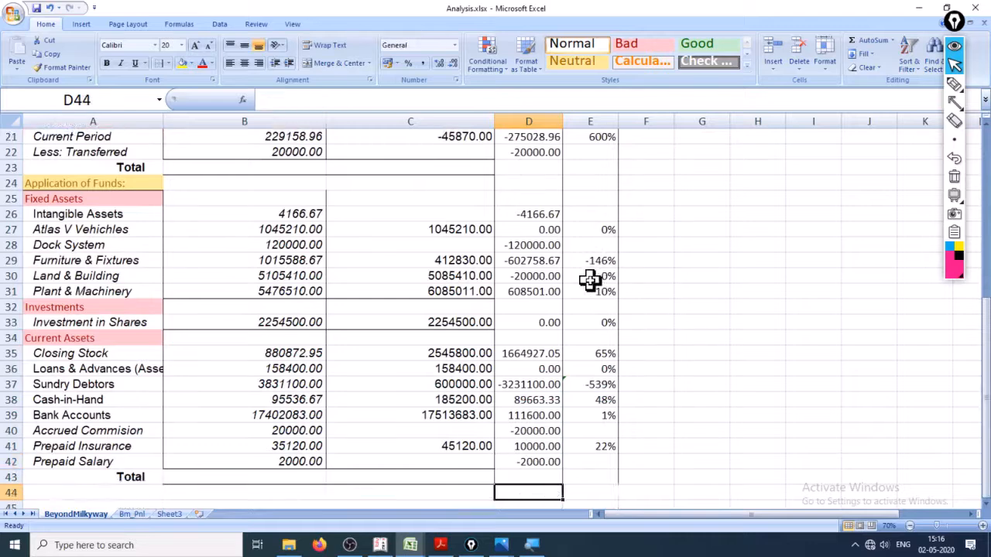
Step: Switch to Tally.ERP 9 and leave the Profit & Loss A/c report for the Gateway of Tally
{"action": "key", "text": "alt+Tab"}
{"action": "key", "text": "alt+Tab"}
{"action": "key", "text": "alt+Tab"}
{"action": "key", "text": "alt+Tab"}
{"action": "key", "text": "alt+Tab"}
{"action": "key", "text": "alt+Tab"}
{"action": "key", "text": "alt+Tab"}
{"action": "key", "text": "alt+Tab"}
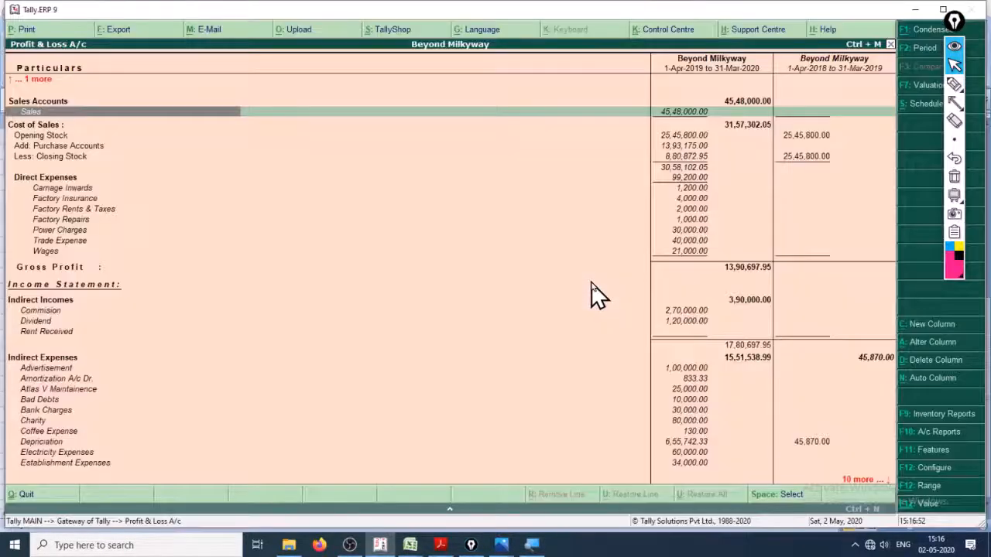
{"action": "key", "text": "Escape"}
{"action": "key", "text": "Escape"}
{"action": "key", "text": "Escape"}
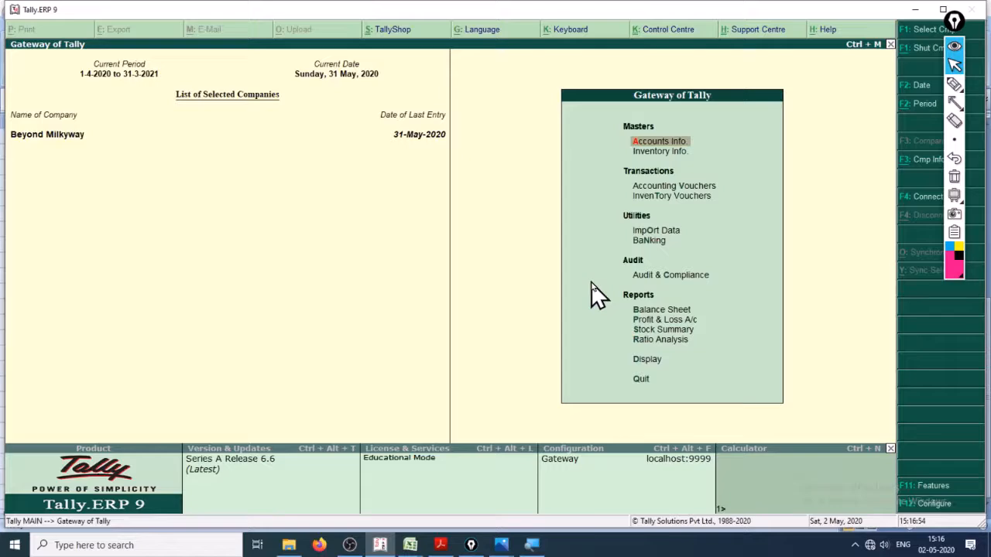
Step: Open the Group Summary for Sundry Debtors from the Account Books
{"action": "type", "text": "dalsu"}
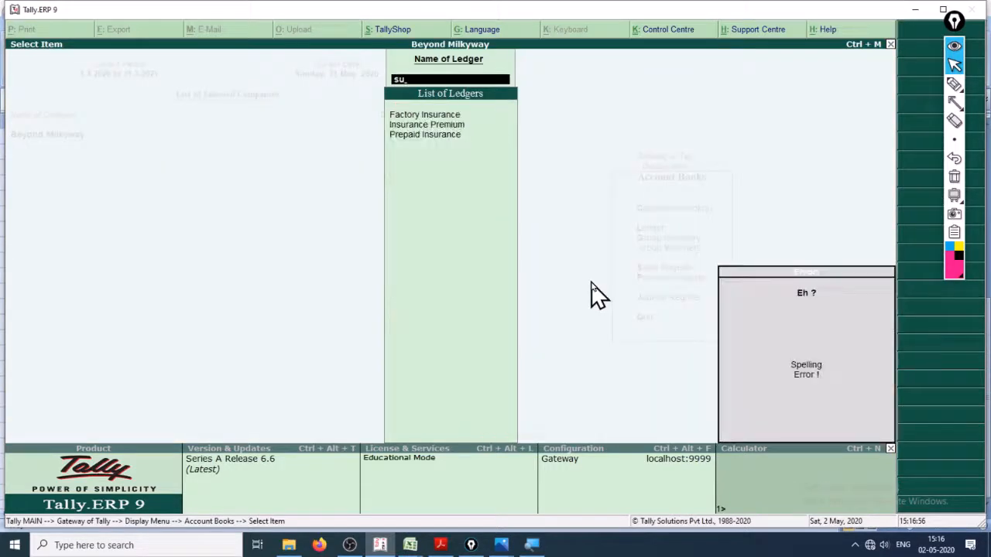
{"action": "key", "text": "BackSpace"}
{"action": "key", "text": "BackSpace"}
{"action": "key", "text": "Escape"}
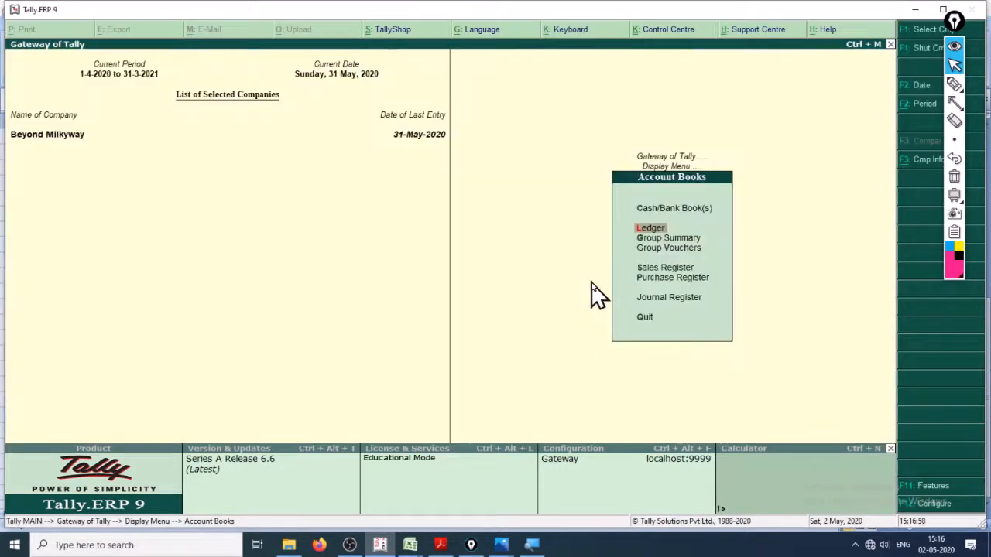
{"action": "key", "text": "Down"}
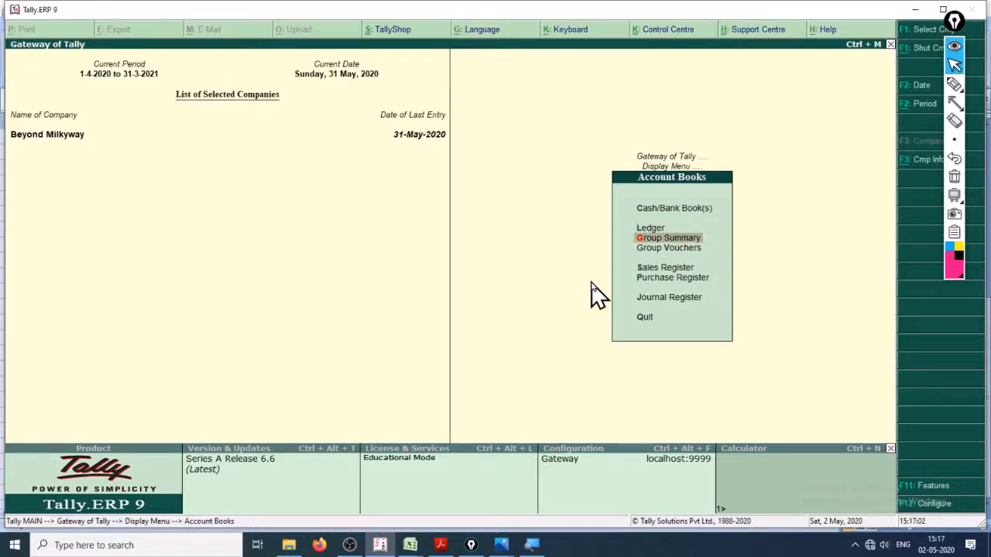
{"action": "key", "text": "Return"}
{"action": "type", "text": "Sund"}
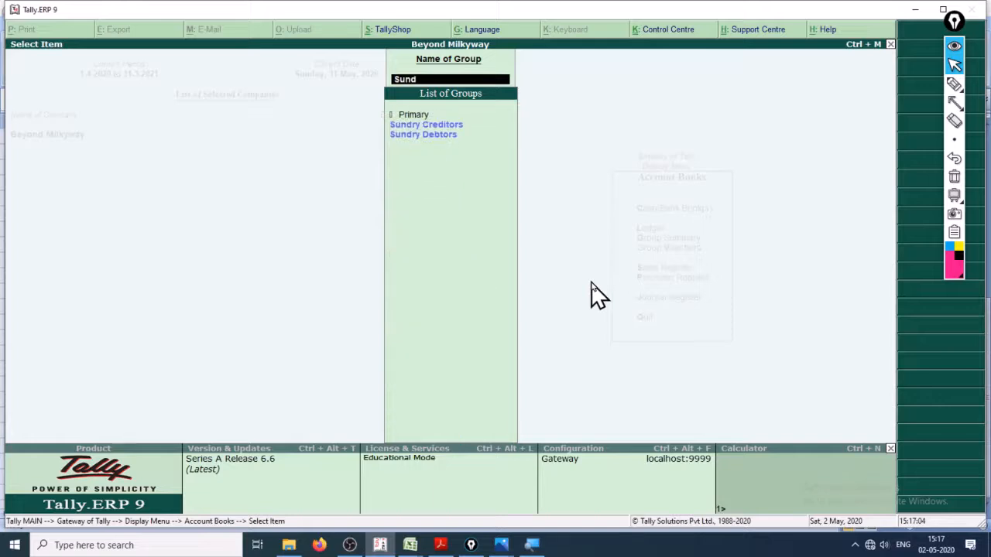
{"action": "key", "text": "Down"}
{"action": "key", "text": "Return"}
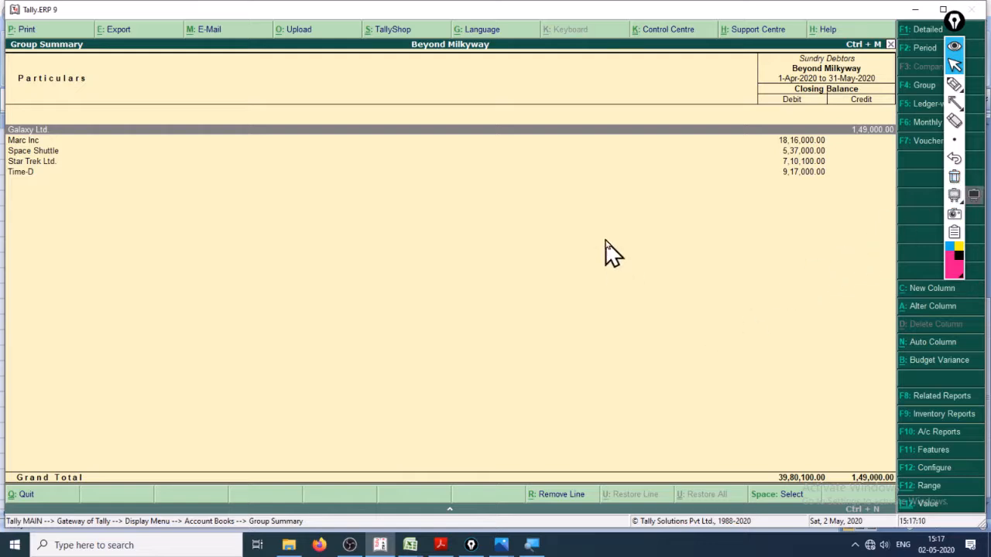
Step: Set the Sundry Debtors summary period from 1-4-2019 to 31-3-2020
{"action": "key", "text": "F2"}
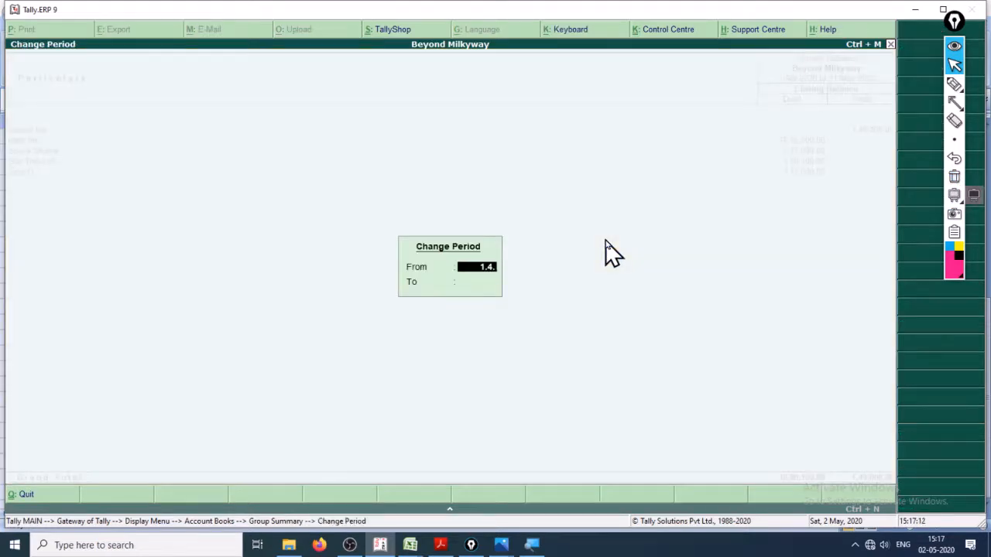
{"action": "type", "text": "1.4.19"}
{"action": "key", "text": "Return"}
{"action": "type", "text": "31.3"}
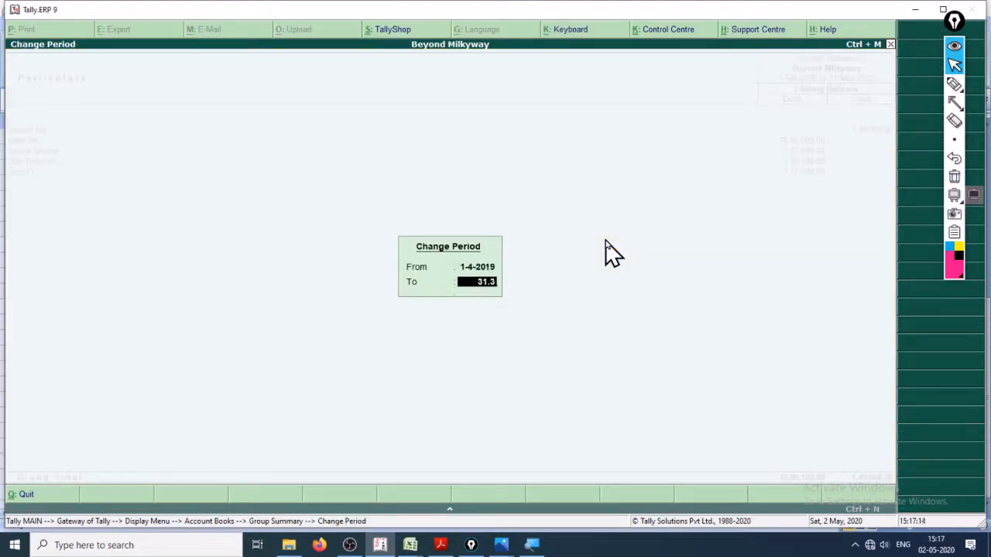
{"action": "key", "text": "Return"}
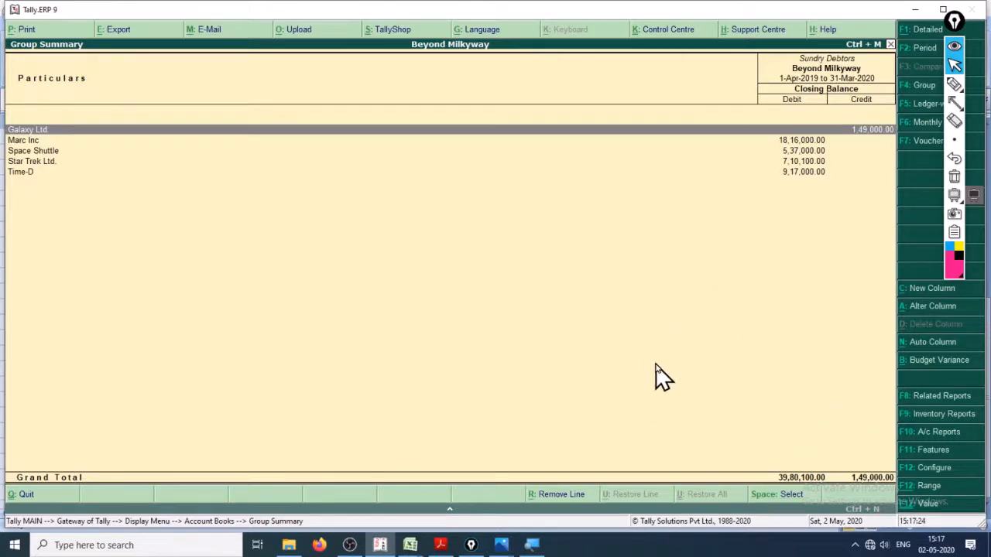
Step: Set Show Opening Balances and Show transactions to Yes in the group summary configuration, keeping the other options at their existing values
{"action": "key", "text": "F12"}
{"action": "type", "text": "y"}
{"action": "key", "text": "Return"}
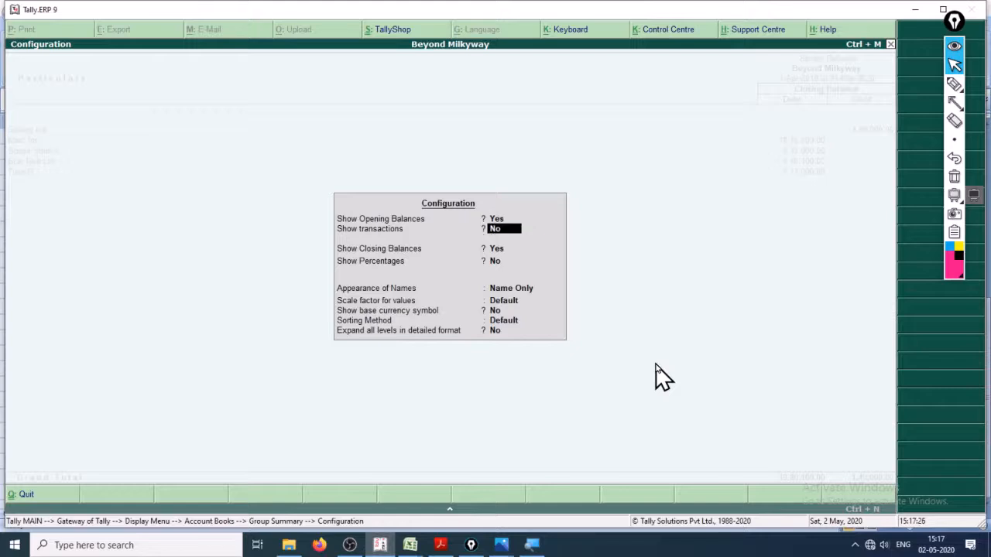
{"action": "type", "text": "y"}
{"action": "key", "text": "Return"}
{"action": "key", "text": "Return"}
{"action": "key", "text": "Return"}
{"action": "key", "text": "Return"}
{"action": "key", "text": "Return"}
{"action": "key", "text": "Return"}
{"action": "key", "text": "Return"}
{"action": "key", "text": "Return"}
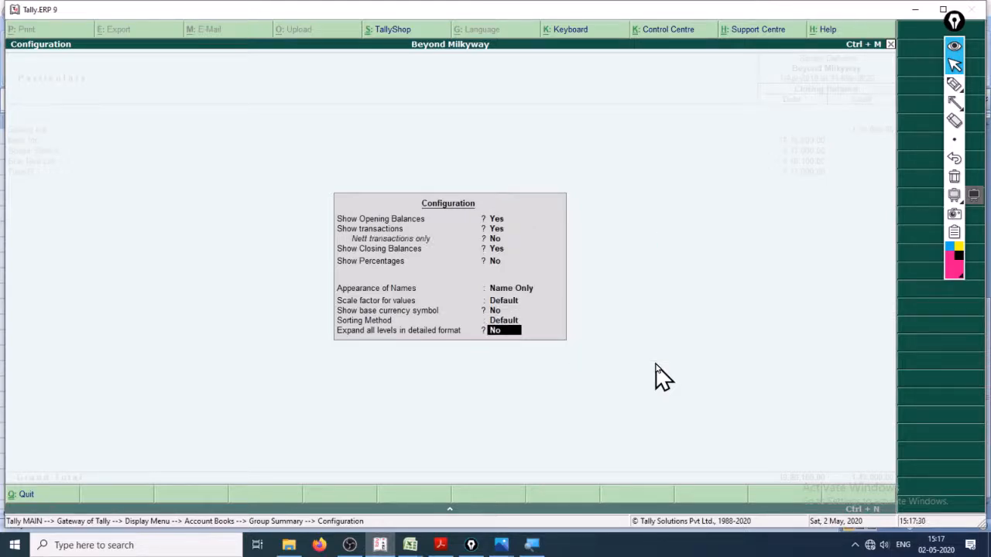
Step: Annotate the configuration with an underlined F12 and mark the Yes values of Show Opening Balances and Show transactions with the pen
{"action": "left_click", "coordinate": [954, 85]}
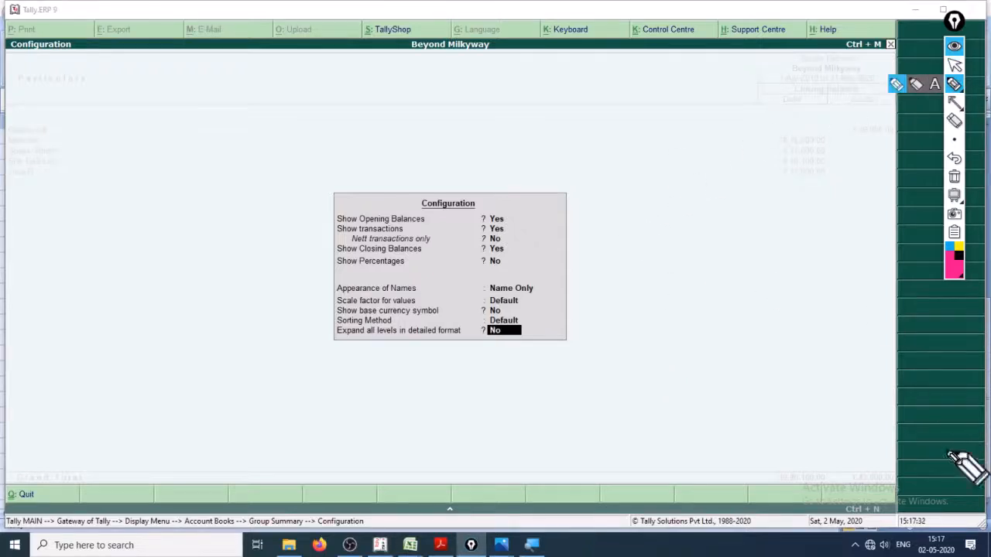
{"action": "mouse_move", "coordinate": [499, 211]}
{"action": "left_mouse_down"}
{"action": "mouse_move", "coordinate": [499, 181]}
{"action": "mouse_move", "coordinate": [517, 175]}
{"action": "mouse_move", "coordinate": [522, 186]}
{"action": "mouse_move", "coordinate": [667, 208]}
{"action": "left_mouse_up"}
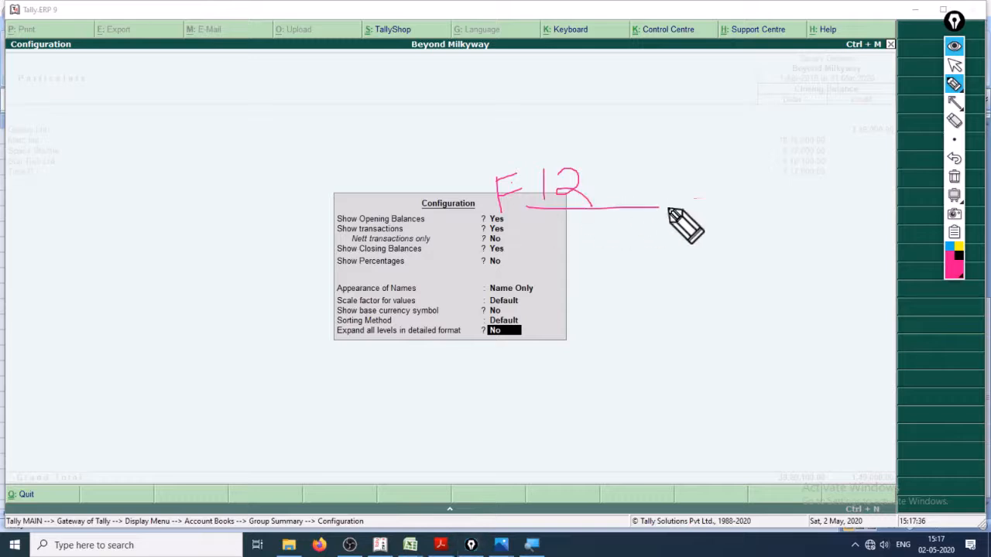
{"action": "left_click_drag", "start_coordinate": [571, 217], "coordinate": [658, 213]}
{"action": "left_click_drag", "start_coordinate": [495, 224], "coordinate": [508, 222]}
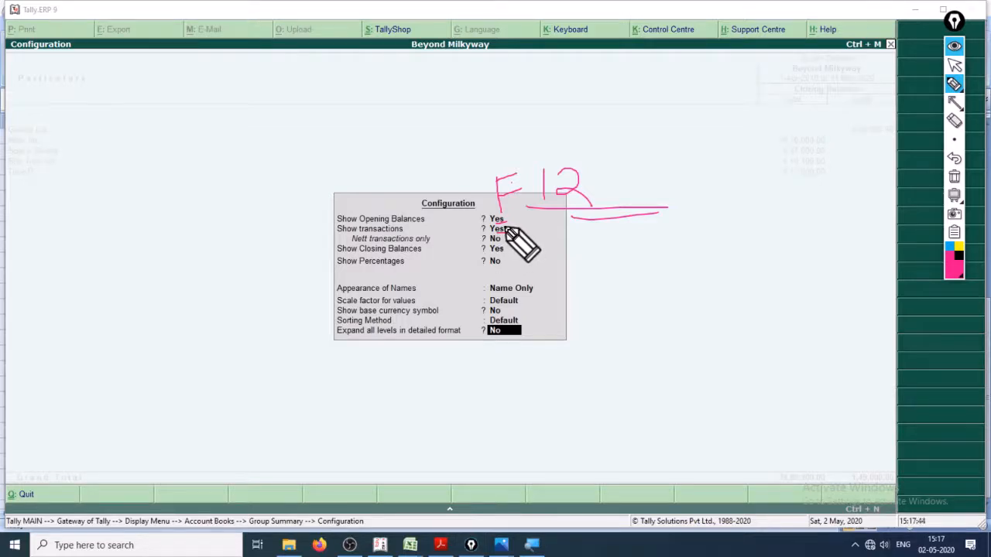
{"action": "mouse_move", "coordinate": [505, 229]}
{"action": "left_mouse_down"}
{"action": "mouse_move", "coordinate": [488, 226]}
{"action": "mouse_move", "coordinate": [508, 231]}
{"action": "left_mouse_up"}
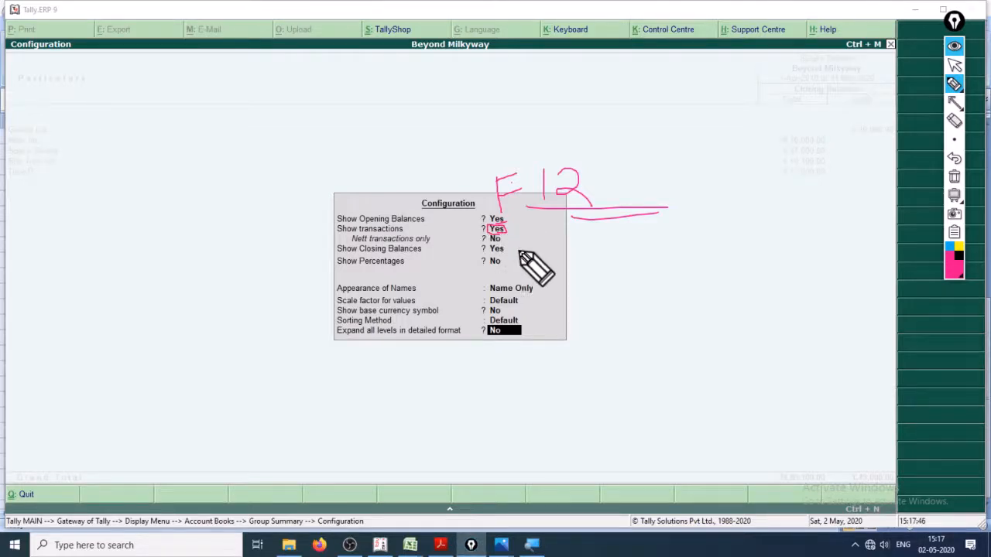
{"action": "left_click", "coordinate": [955, 65]}
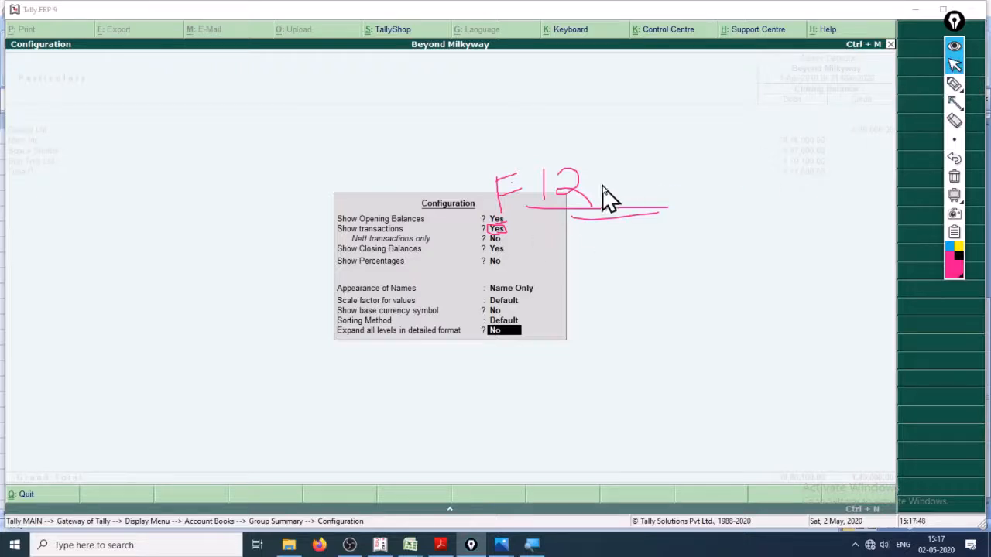
Step: Set Show transactions to No and accept the group summary configuration
{"action": "left_click", "coordinate": [494, 232]}
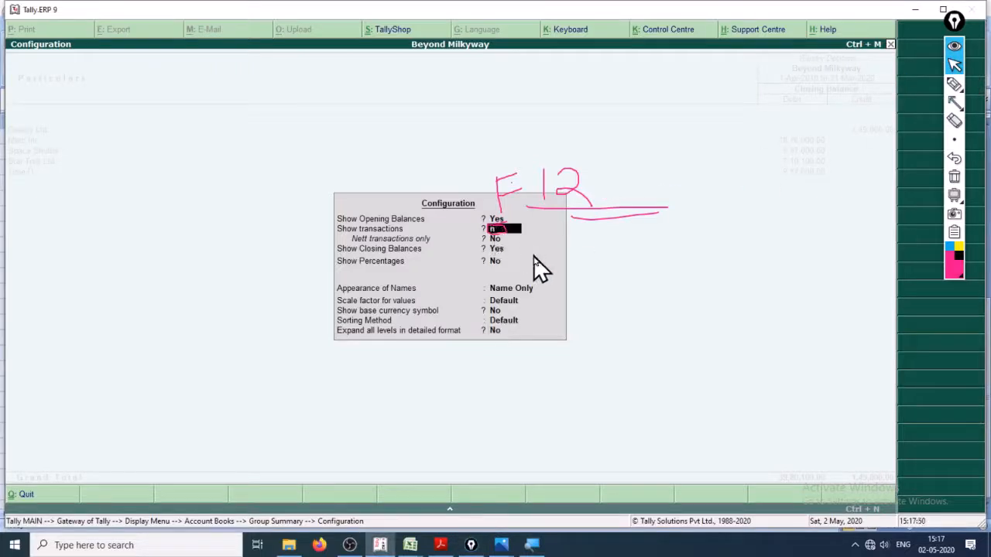
{"action": "key", "text": "Return"}
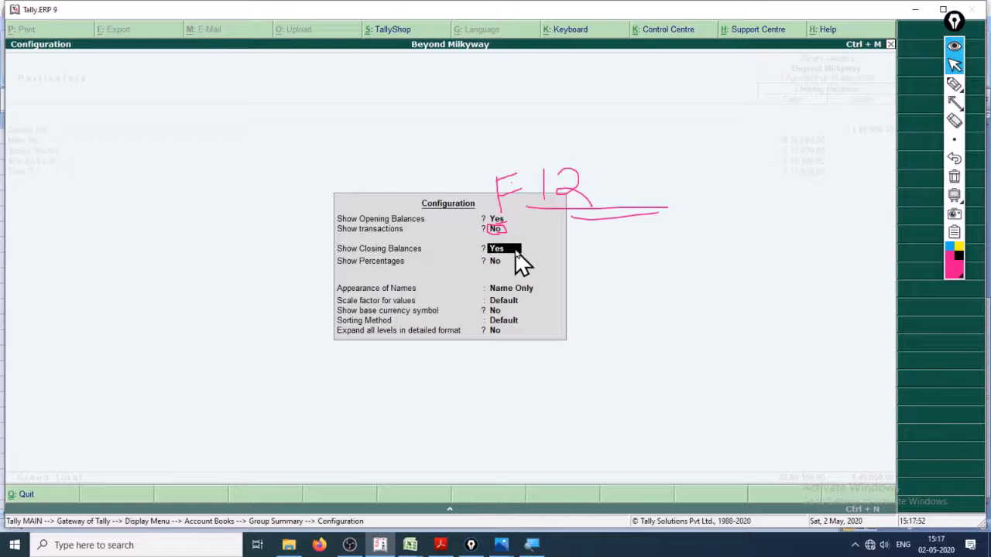
{"action": "key", "text": "Return"}
{"action": "key", "text": "Return"}
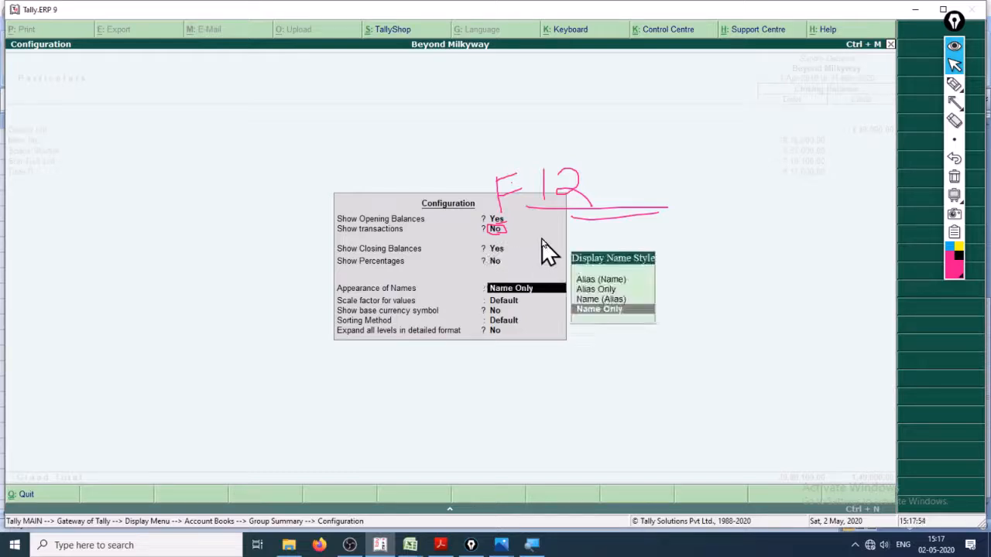
{"action": "key", "text": "Return"}
{"action": "key", "text": "Return"}
{"action": "key", "text": "Return"}
{"action": "key", "text": "Return"}
{"action": "key", "text": "Return"}
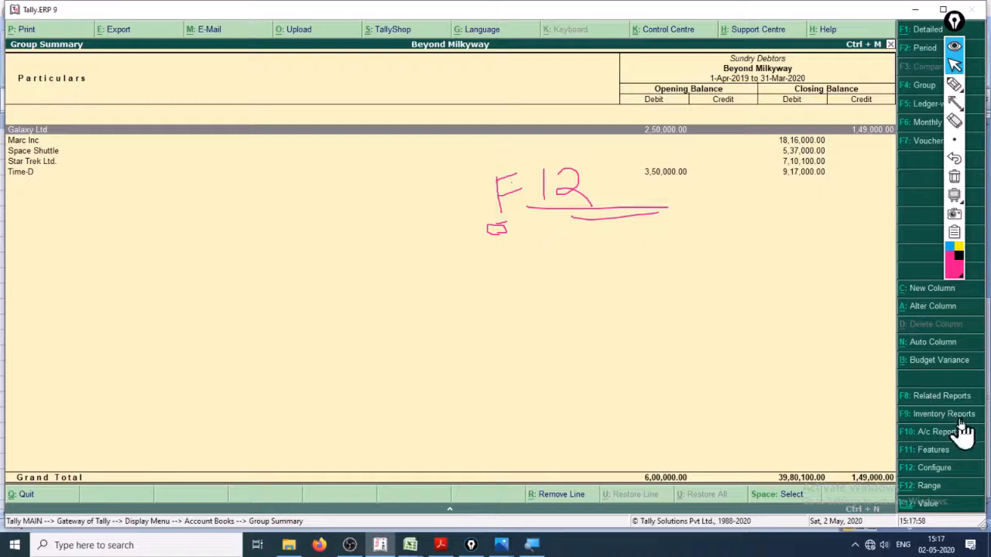
Step: Reopen the group summary configuration, set Show transactions to Yes and accept it
{"action": "key", "text": "F12"}
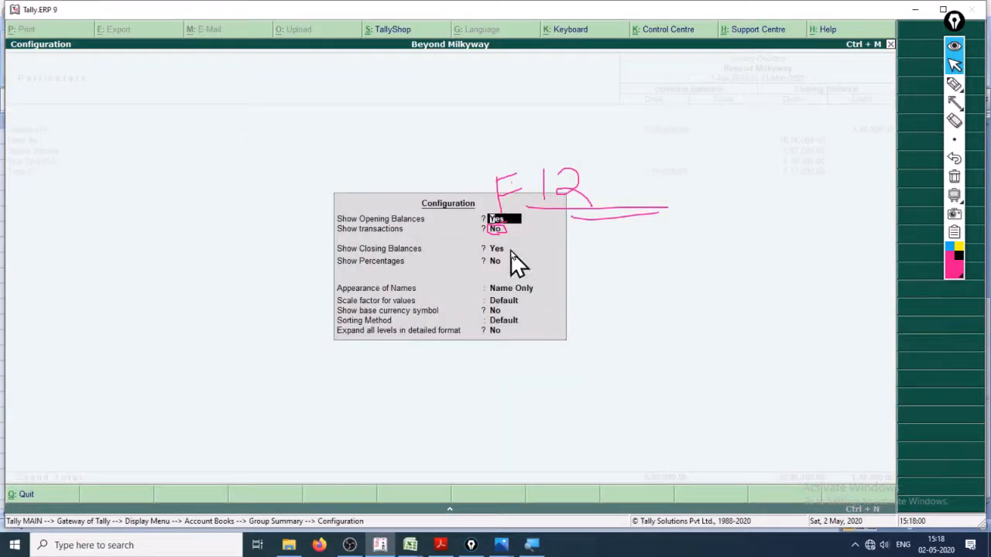
{"action": "key", "text": "Return"}
{"action": "key", "text": "Return"}
{"action": "key", "text": "Return"}
{"action": "key", "text": "Return"}
{"action": "key", "text": "Return"}
{"action": "key", "text": "Return"}
{"action": "key", "text": "Return"}
{"action": "key", "text": "Return"}
{"action": "key", "text": "Return"}
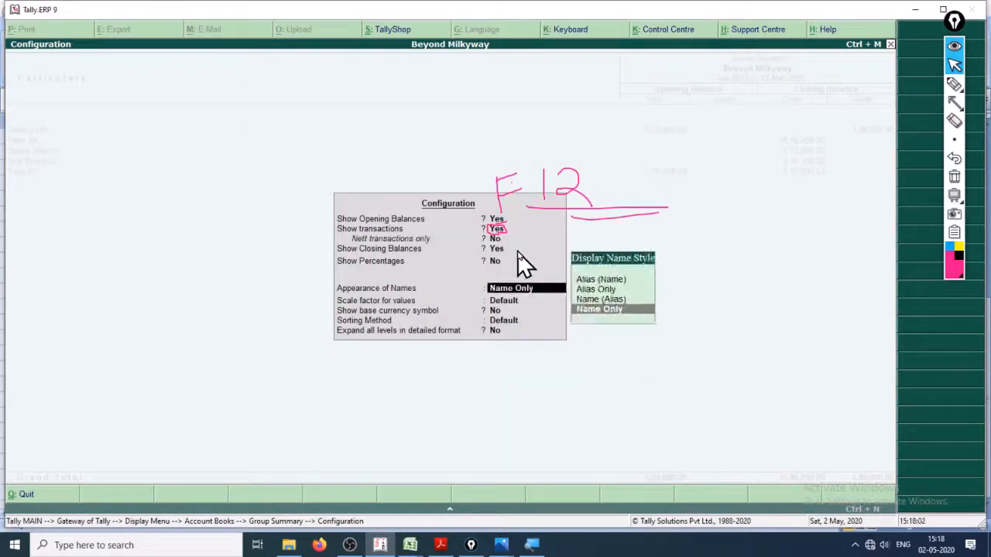
{"action": "key", "text": "Return"}
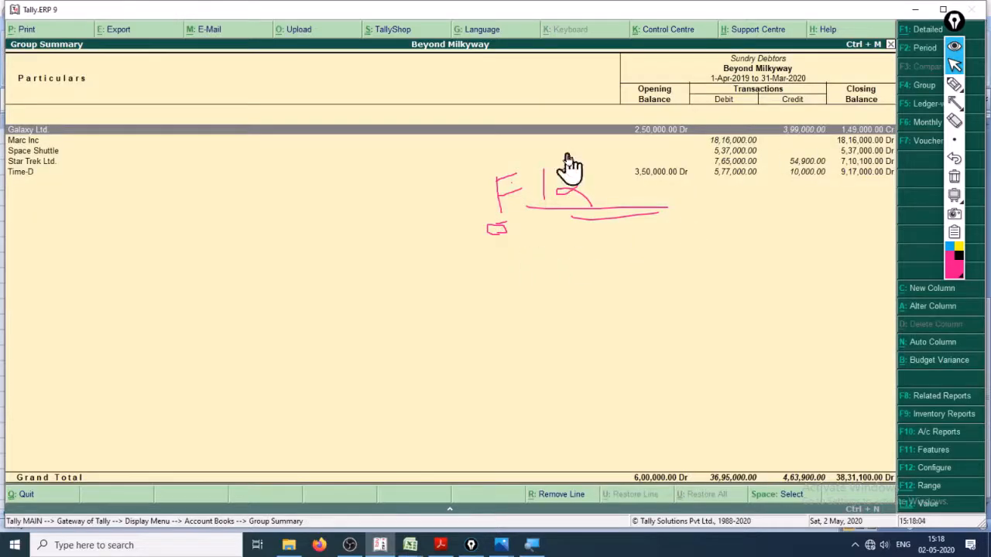
Step: Clear the F12 annotations and mark the Galaxy Ltd. opening balance and the Grand Total figures, circling the debit transactions total
{"action": "key", "text": "ctrl+shift+7"}
{"action": "left_click", "coordinate": [954, 85]}
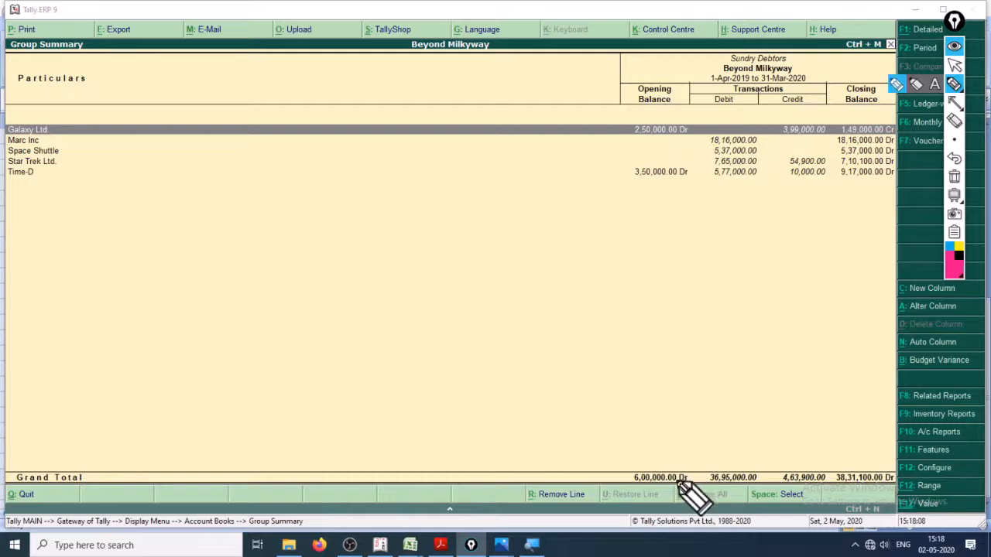
{"action": "left_click_drag", "start_coordinate": [641, 134], "coordinate": [664, 133]}
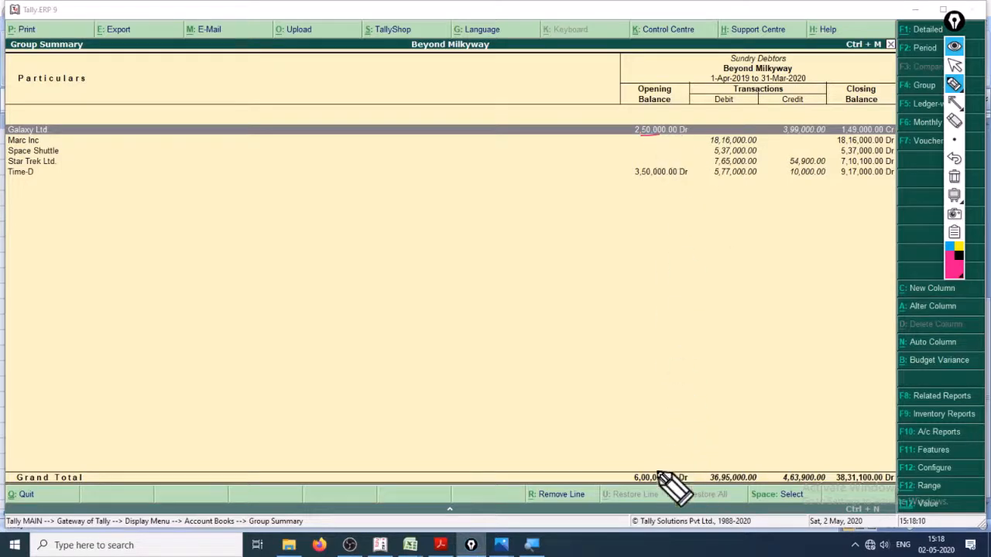
{"action": "left_click_drag", "start_coordinate": [651, 485], "coordinate": [659, 488]}
{"action": "left_click_drag", "start_coordinate": [730, 488], "coordinate": [743, 487]}
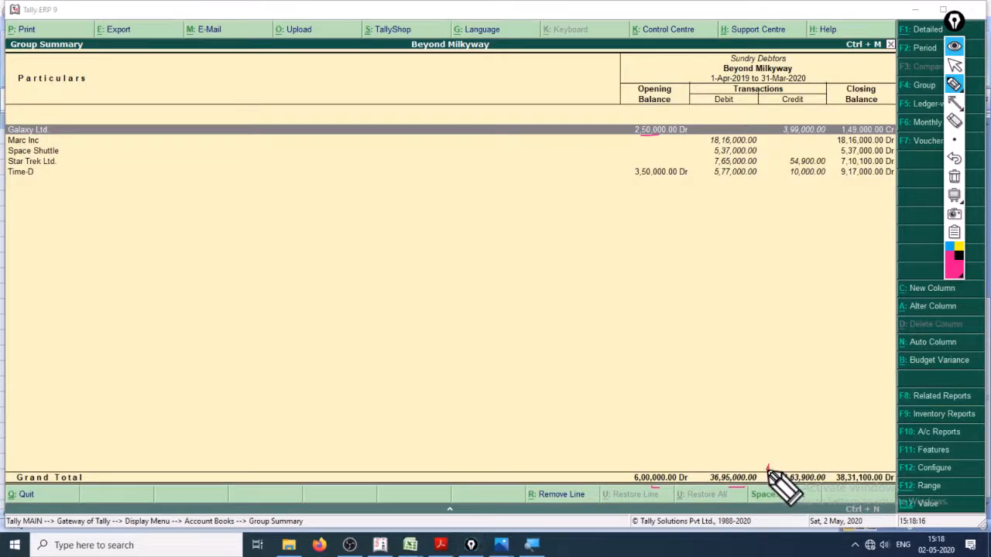
{"action": "left_click_drag", "start_coordinate": [768, 470], "coordinate": [833, 486]}
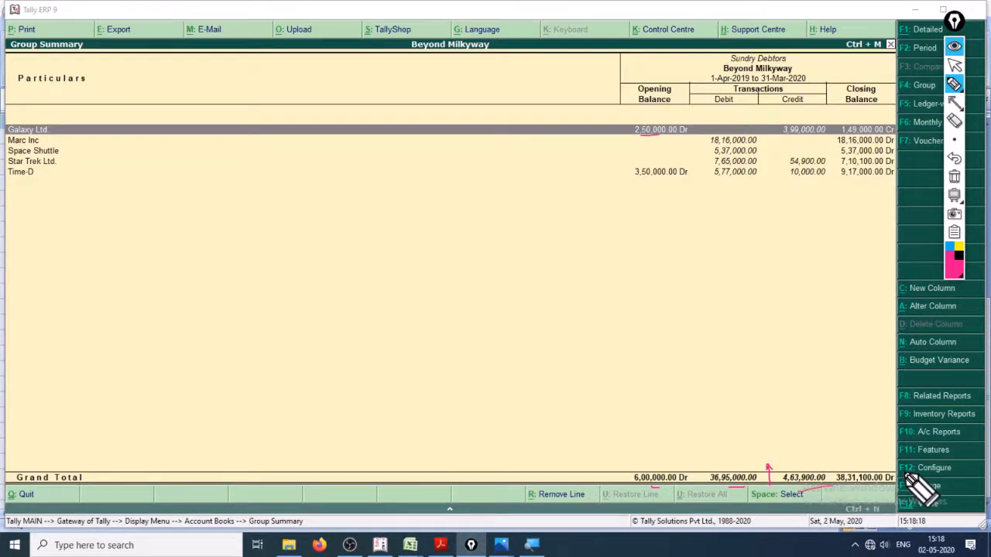
{"action": "mouse_move", "coordinate": [905, 484]}
{"action": "left_mouse_down"}
{"action": "mouse_move", "coordinate": [901, 468]}
{"action": "mouse_move", "coordinate": [931, 495]}
{"action": "left_mouse_up"}
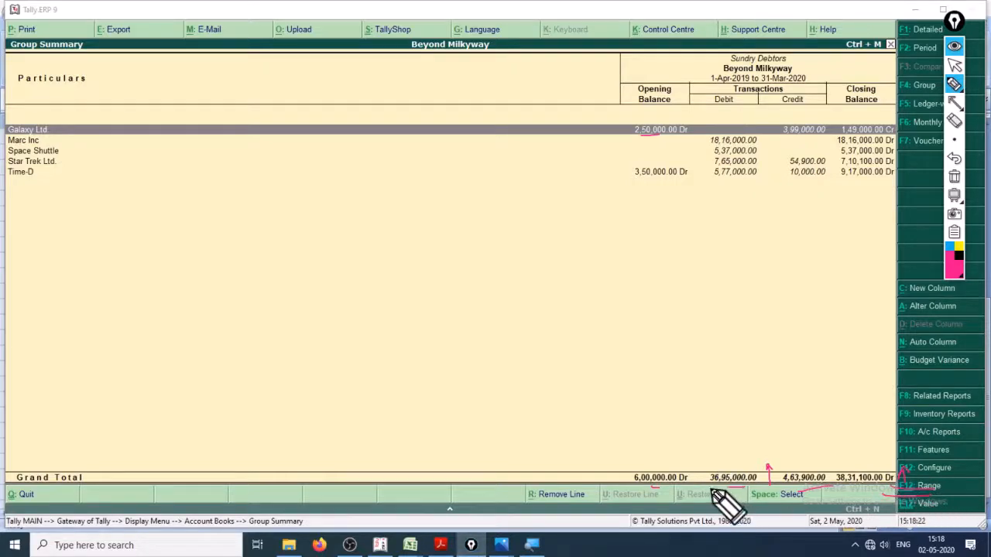
{"action": "mouse_move", "coordinate": [712, 492]}
{"action": "left_mouse_down"}
{"action": "mouse_move", "coordinate": [772, 455]}
{"action": "mouse_move", "coordinate": [784, 489]}
{"action": "left_mouse_up"}
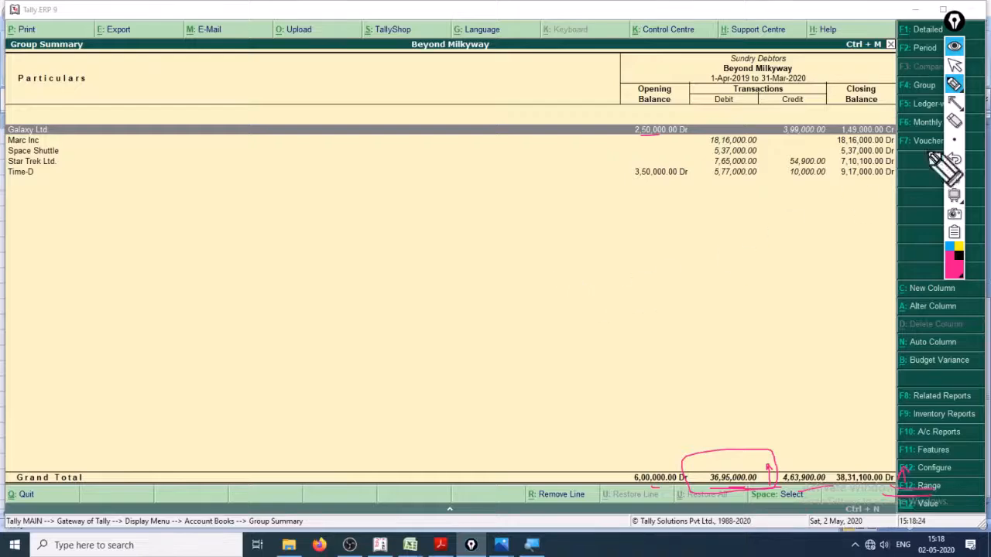
{"action": "left_click", "coordinate": [953, 65]}
Step: Switch to the Analysis.xlsx workbook in Excel, clear the pen marks and select the Sundry Debtors % Change cell
{"action": "key", "text": "alt+Tab"}
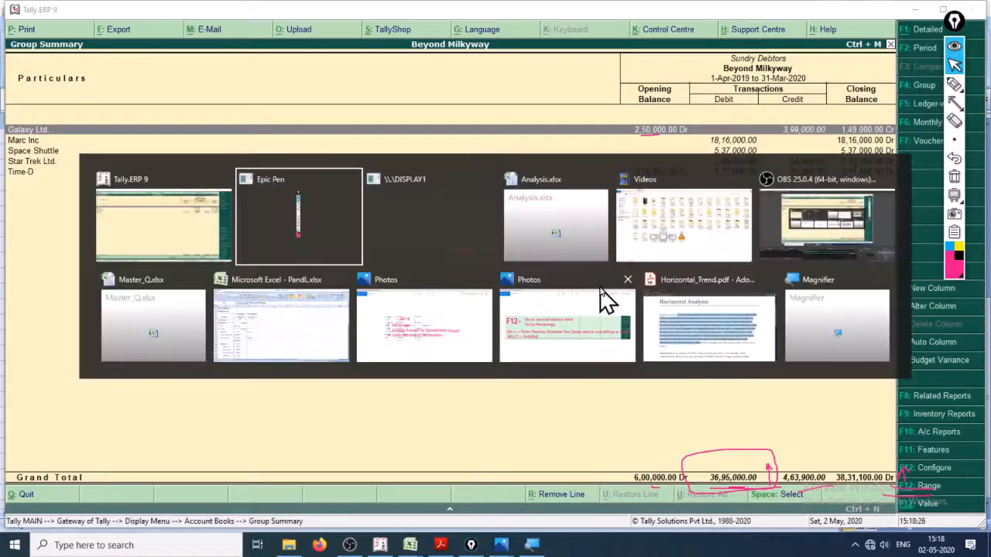
{"action": "key", "text": "alt+Tab"}
{"action": "key", "text": "alt+Tab"}
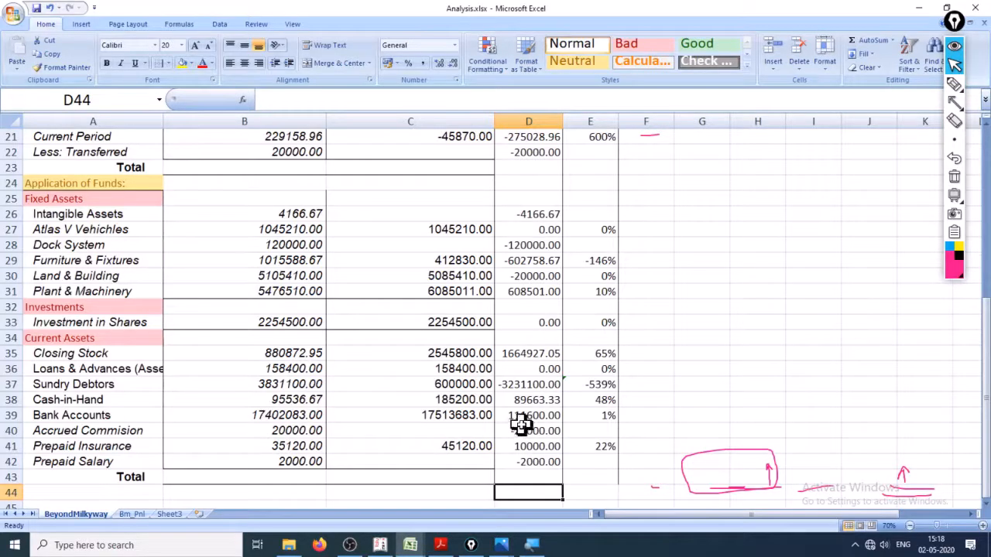
{"action": "key", "text": "ctrl+shift+7"}
{"action": "left_click", "coordinate": [579, 383]}
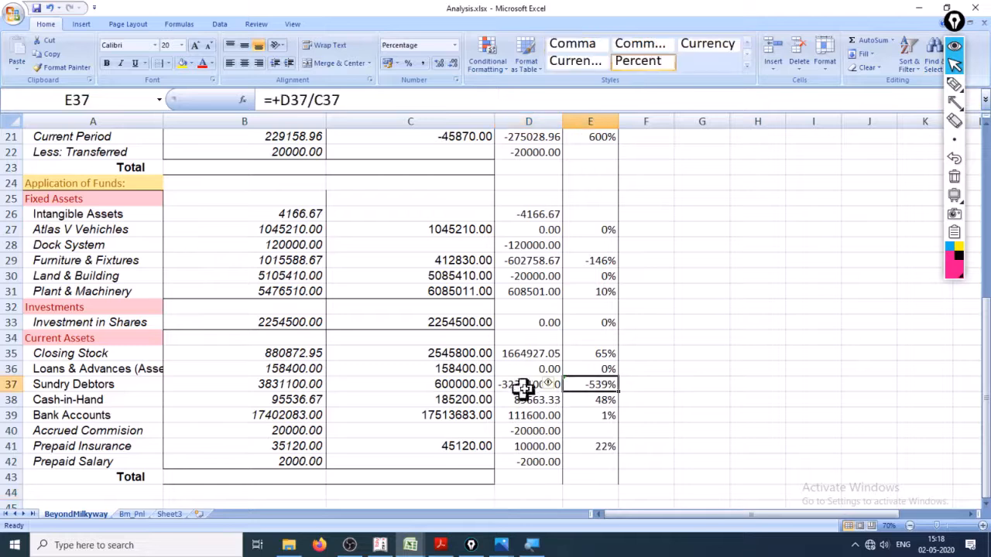
Step: Re-enter the Sundry Debtors (₹) Change formula in D37 as C37 minus B37
{"action": "left_click", "coordinate": [526, 385]}
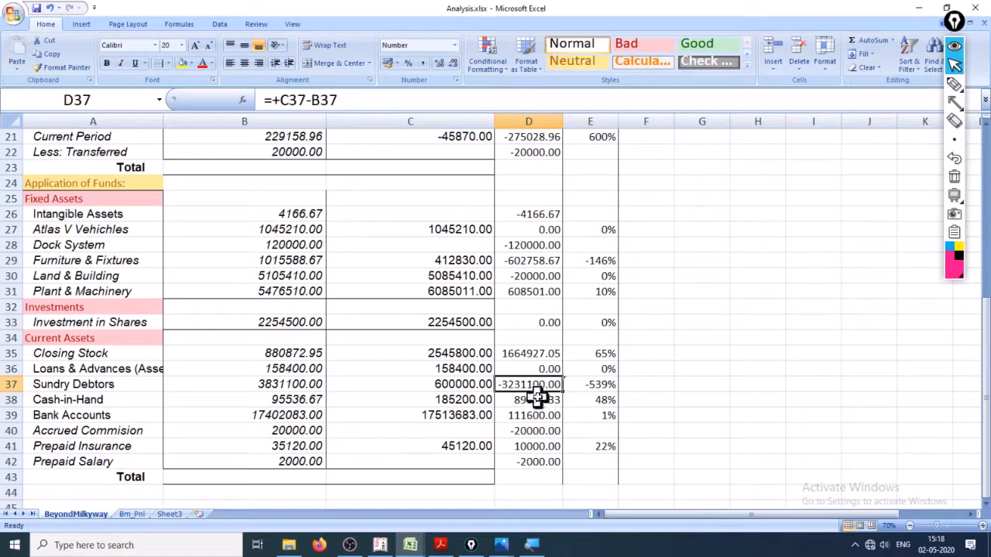
{"action": "type", "text": "+"}
{"action": "key", "text": "Left"}
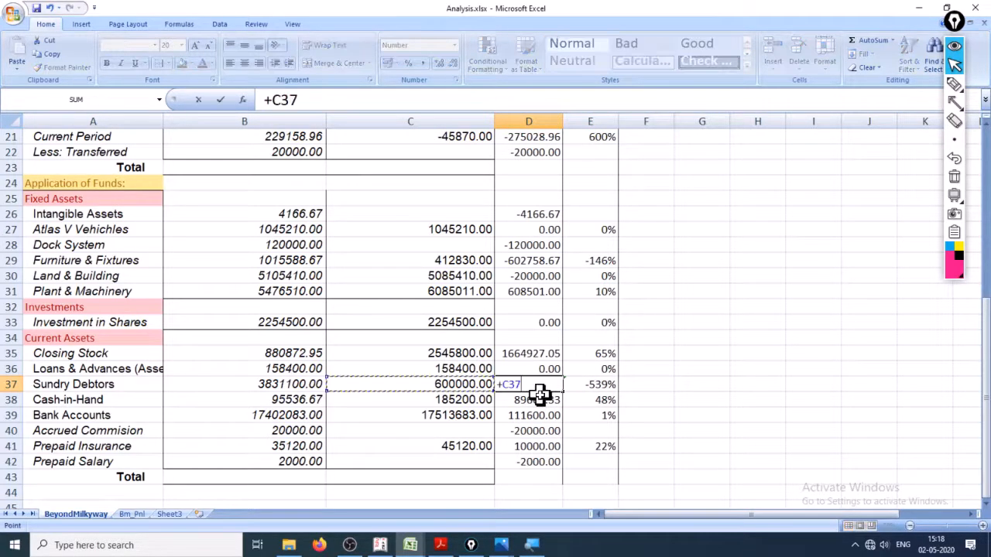
{"action": "type", "text": "-"}
{"action": "key", "text": "Left"}
{"action": "key", "text": "Left"}
{"action": "key", "text": "Return"}
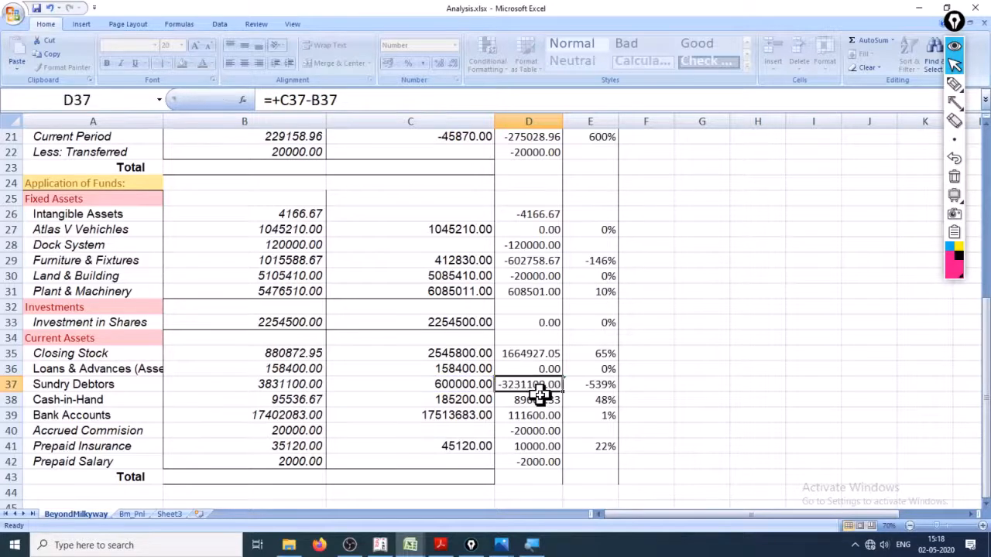
Step: Change the Reserves & Surplus (₹) Change formula in D8 to +B8-C8
{"action": "key", "text": "Left"}
{"action": "key", "text": "Left"}
{"action": "key", "text": "Right"}
{"action": "key", "text": "Right"}
{"action": "key", "text": "Up"}
{"action": "key", "text": "Up"}
{"action": "key", "text": "Up"}
{"action": "key", "text": "Up"}
{"action": "key", "text": "Up"}
{"action": "key", "text": "Up"}
{"action": "key", "text": "Up"}
{"action": "key", "text": "Up"}
{"action": "key", "text": "Up"}
{"action": "key", "text": "Up"}
{"action": "key", "text": "Up"}
{"action": "key", "text": "Up"}
{"action": "key", "text": "Up"}
{"action": "key", "text": "Up"}
{"action": "key", "text": "Up"}
{"action": "key", "text": "Up"}
{"action": "key", "text": "Up"}
{"action": "key", "text": "Up"}
{"action": "key", "text": "Up"}
{"action": "key", "text": "Up"}
{"action": "key", "text": "Up"}
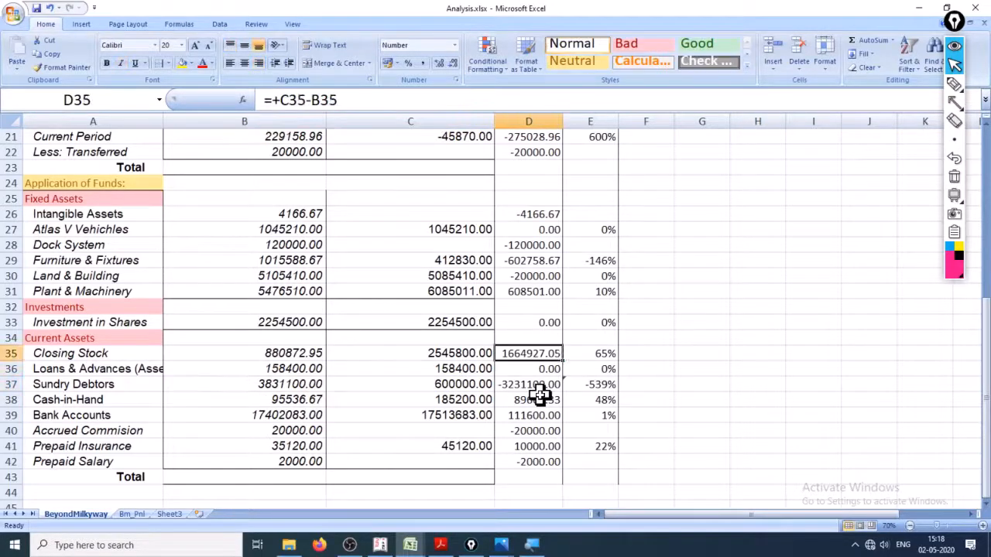
{"action": "key", "text": "Up"}
{"action": "key", "text": "Up"}
{"action": "key", "text": "Up"}
{"action": "key", "text": "Up"}
{"action": "key", "text": "Up"}
{"action": "key", "text": "Up"}
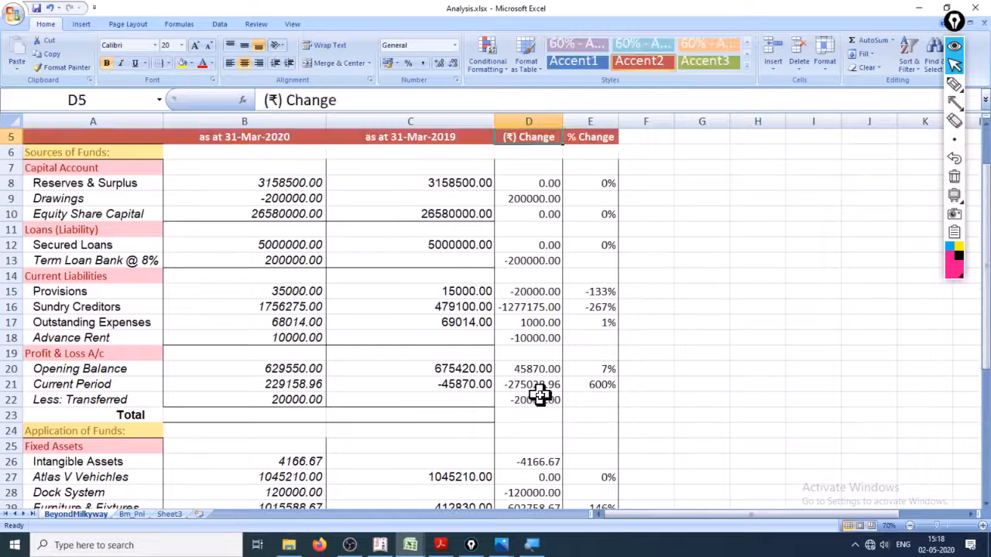
{"action": "key", "text": "Down"}
{"action": "key", "text": "Down"}
{"action": "key", "text": "Down"}
{"action": "key", "text": "Down"}
{"action": "type", "text": "+"}
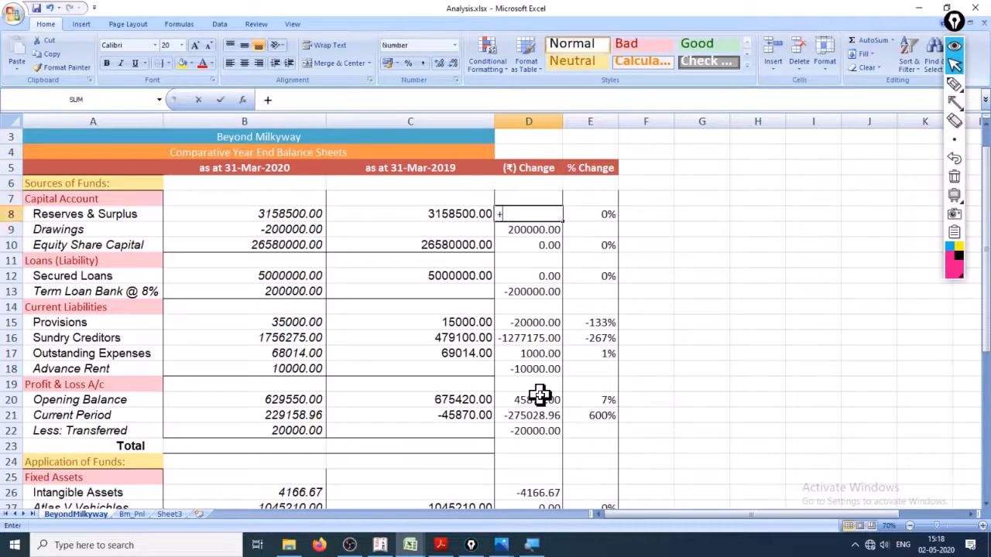
{"action": "key", "text": "Left"}
{"action": "key", "text": "Left"}
{"action": "type", "text": "-"}
{"action": "key", "text": "Left"}
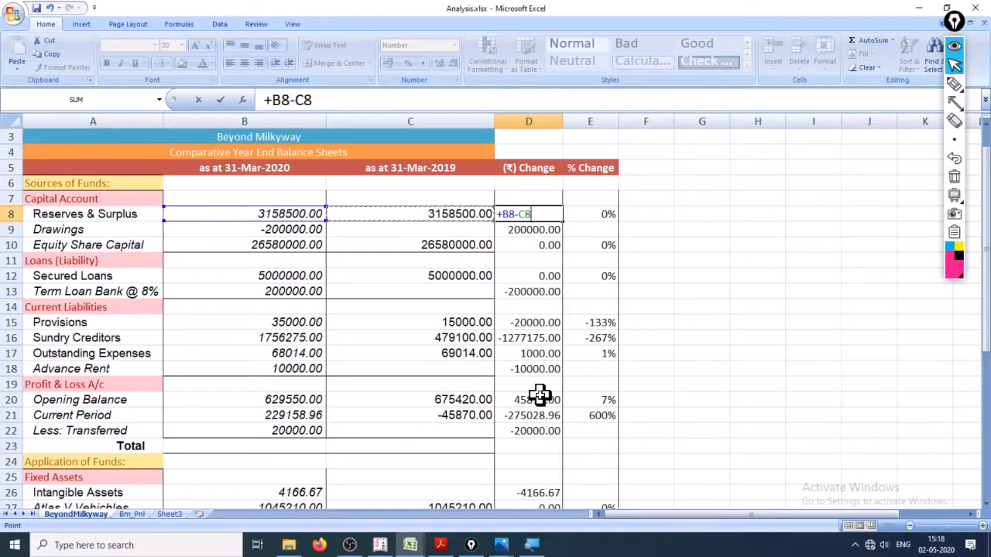
{"action": "key", "text": "Return"}
{"action": "key", "text": "Up"}
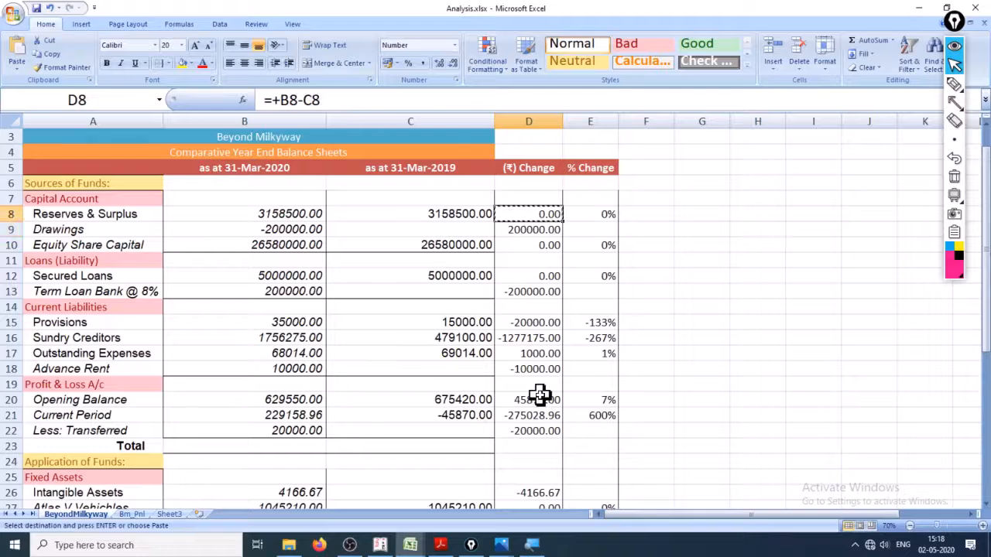
Step: Copy the D8 formula down the (₹) Change column through the final Total row, D9:D43
{"action": "key", "text": "ctrl+c"}
{"action": "key", "text": "shift+Down"}
{"action": "key", "text": "shift+Down"}
{"action": "key", "text": "shift+Down"}
{"action": "key", "text": "shift+Down"}
{"action": "key", "text": "shift+Down"}
{"action": "key", "text": "shift+Down"}
{"action": "key", "text": "shift+Down"}
{"action": "key", "text": "shift+Down"}
{"action": "key", "text": "shift+Down"}
{"action": "key", "text": "shift+Down"}
{"action": "key", "text": "shift+Down"}
{"action": "key", "text": "shift+Down"}
{"action": "key", "text": "shift+Down"}
{"action": "key", "text": "shift+Down"}
{"action": "key", "text": "shift+Down"}
{"action": "key", "text": "shift+Down"}
{"action": "key", "text": "shift+Down"}
{"action": "key", "text": "shift+Down"}
{"action": "key", "text": "shift+Down"}
{"action": "key", "text": "shift+Down"}
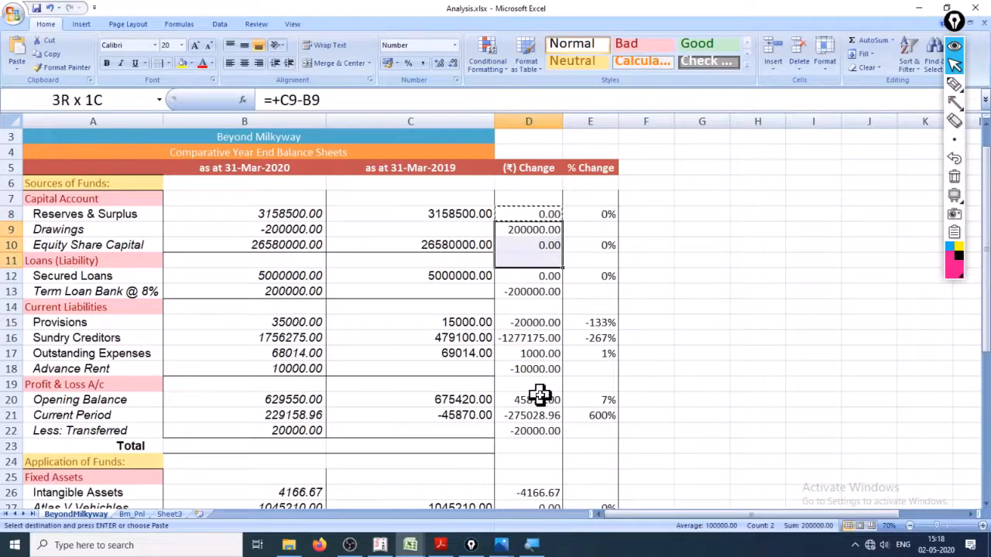
{"action": "key", "text": "shift+Up"}
{"action": "key", "text": "shift+Up"}
{"action": "key", "text": "shift+Up"}
{"action": "key", "text": "shift+Up"}
{"action": "key", "text": "shift+Up"}
{"action": "key", "text": "shift+Up"}
{"action": "key", "text": "shift+Up"}
{"action": "key", "text": "shift+Up"}
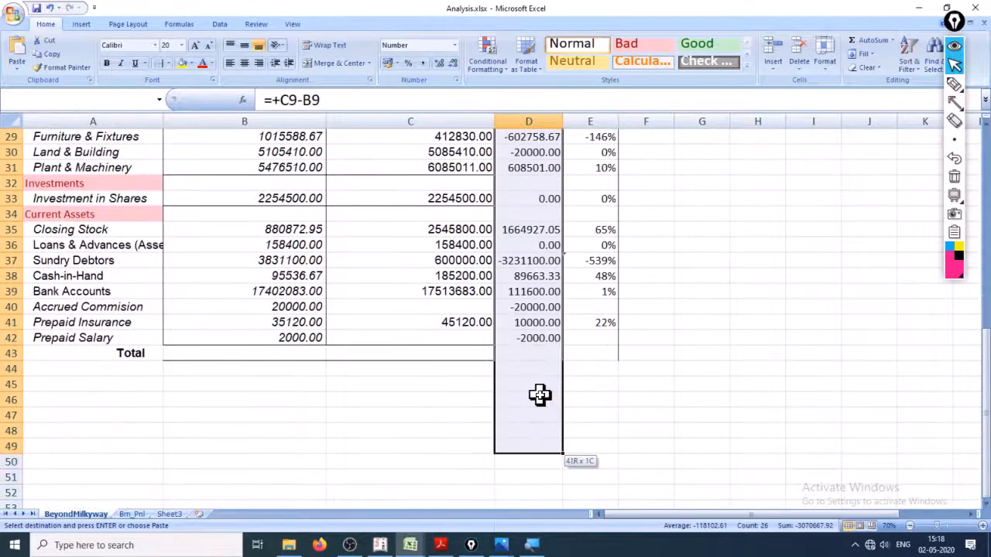
{"action": "key", "text": "Return"}
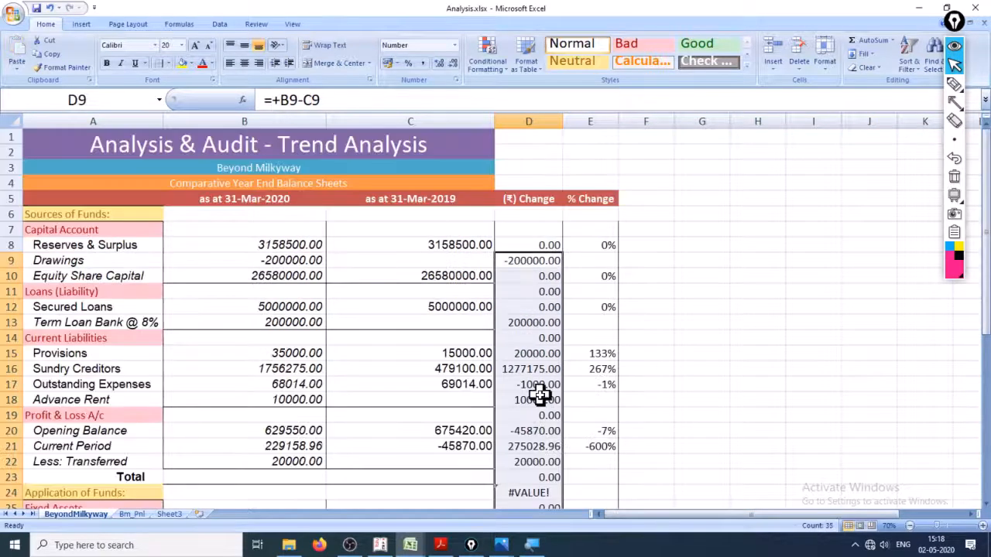
Step: Review the (₹) Change formulas and figures down the comparative balance sheet to below the final Total row
{"action": "key", "text": "Down"}
{"action": "key", "text": "Down"}
{"action": "key", "text": "Down"}
{"action": "key", "text": "Up"}
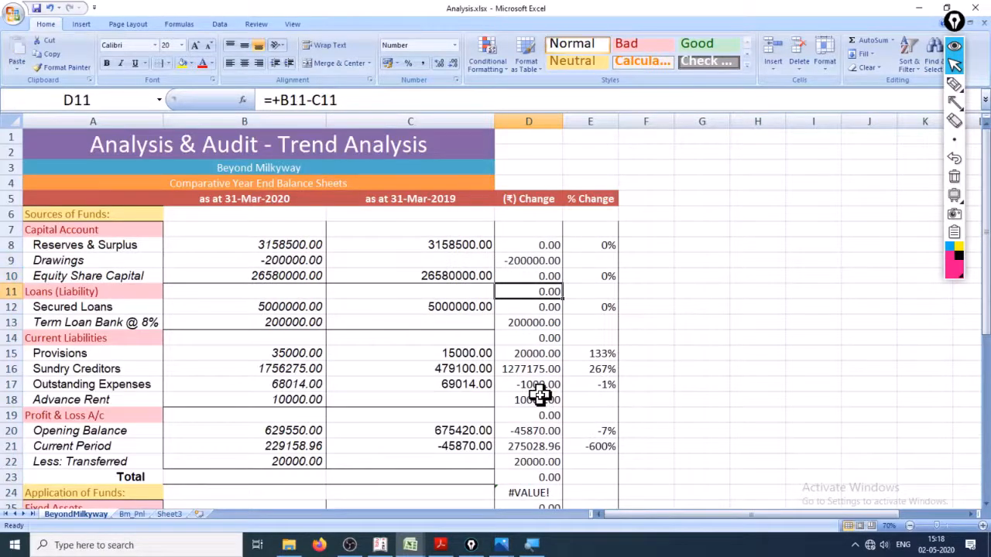
{"action": "key", "text": "Down"}
{"action": "key", "text": "Down"}
{"action": "key", "text": "Down"}
{"action": "key", "text": "Down"}
{"action": "key", "text": "Down"}
{"action": "key", "text": "Down"}
{"action": "key", "text": "Down"}
{"action": "key", "text": "Down"}
{"action": "key", "text": "Down"}
{"action": "key", "text": "Down"}
{"action": "key", "text": "Down"}
{"action": "key", "text": "Down"}
{"action": "key", "text": "Down"}
{"action": "key", "text": "Down"}
{"action": "key", "text": "Down"}
{"action": "key", "text": "Down"}
{"action": "key", "text": "Down"}
{"action": "key", "text": "Down"}
{"action": "key", "text": "Down"}
{"action": "key", "text": "Down"}
{"action": "key", "text": "Down"}
{"action": "key", "text": "Down"}
{"action": "key", "text": "Down"}
{"action": "key", "text": "Down"}
{"action": "key", "text": "Down"}
{"action": "key", "text": "Down"}
{"action": "key", "text": "Down"}
{"action": "key", "text": "Down"}
{"action": "key", "text": "Down"}
{"action": "key", "text": "Down"}
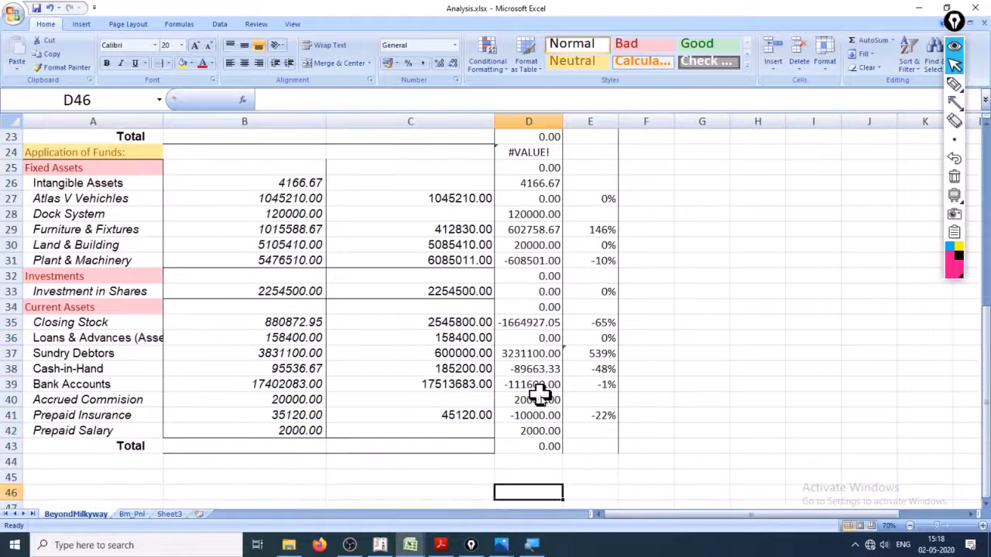
Step: Inspect the amount and percentage changes of Sundry Debtors and Loans & Advances under Current Assets
{"action": "key", "text": "Up"}
{"action": "key", "text": "Up"}
{"action": "key", "text": "Up"}
{"action": "key", "text": "Up"}
{"action": "key", "text": "Up"}
{"action": "key", "text": "Up"}
{"action": "key", "text": "Up"}
{"action": "key", "text": "Up"}
{"action": "key", "text": "Up"}
{"action": "key", "text": "Up"}
{"action": "key", "text": "Up"}
{"action": "key", "text": "Right"}
{"action": "key", "text": "Down"}
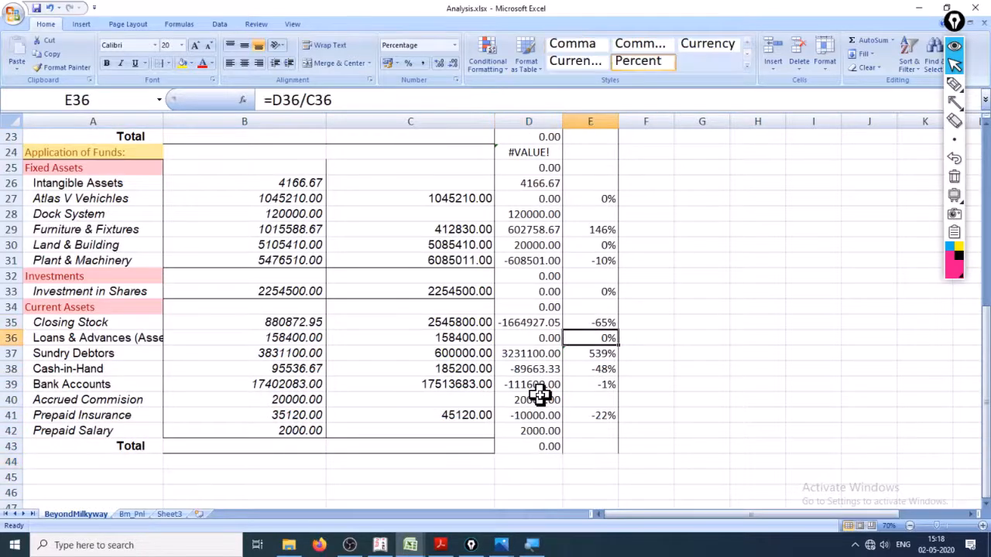
{"action": "key", "text": "Down"}
{"action": "key", "text": "Left"}
{"action": "key", "text": "Up"}
{"action": "key", "text": "Left"}
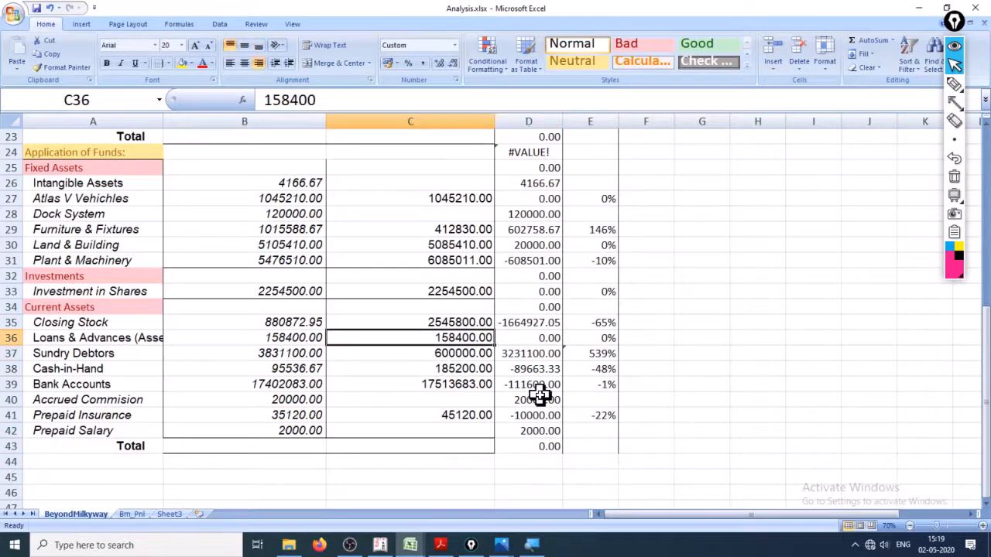
Step: Compare Closing Stock's figures for both years with its amount and percentage changes, and check the Cash-in-Hand change
{"action": "key", "text": "Up"}
{"action": "key", "text": "Right"}
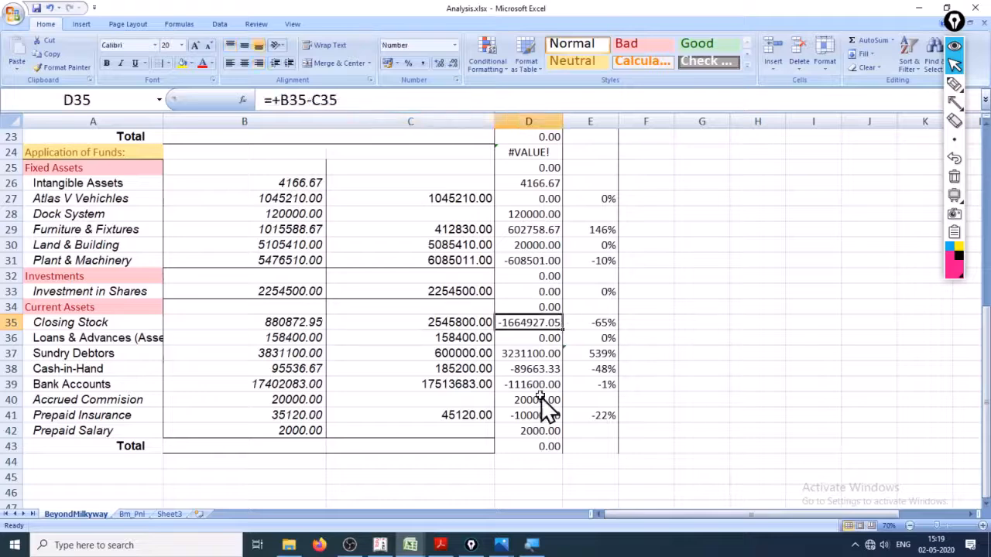
{"action": "key", "text": "Right"}
{"action": "key", "text": "Left"}
{"action": "key", "text": "Left"}
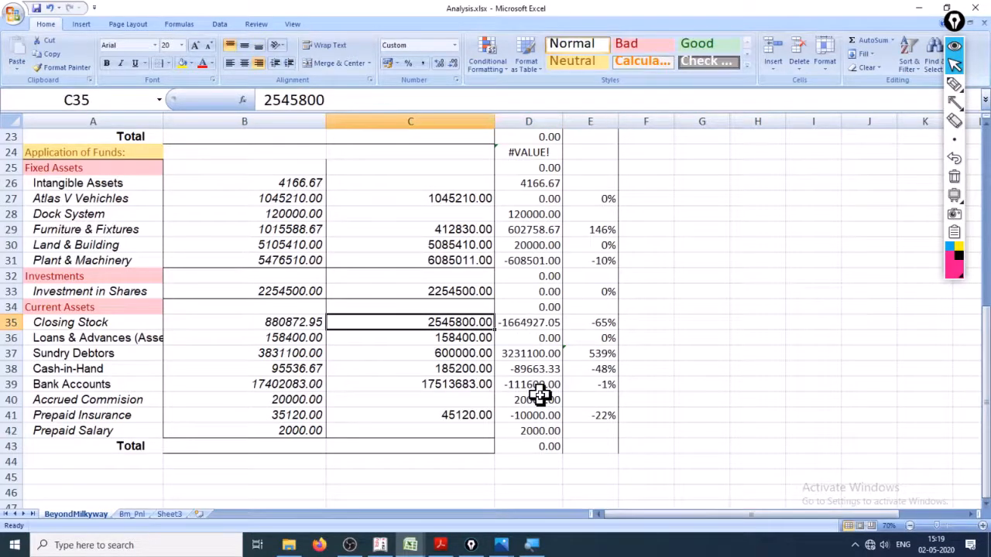
{"action": "key", "text": "Left"}
{"action": "key", "text": "Right"}
{"action": "key", "text": "Right"}
{"action": "key", "text": "Right"}
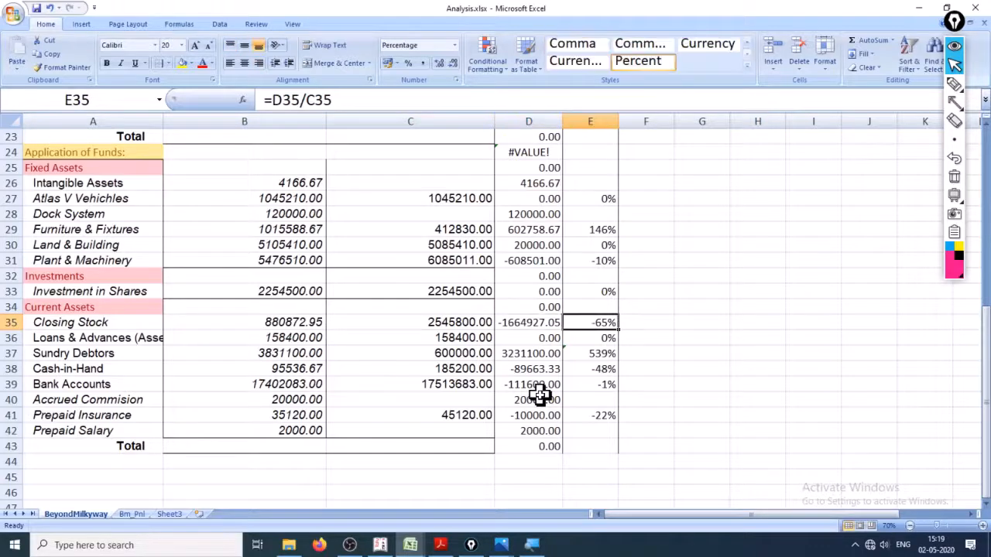
{"action": "key", "text": "Down"}
{"action": "key", "text": "Down"}
{"action": "key", "text": "Down"}
{"action": "key", "text": "Left"}
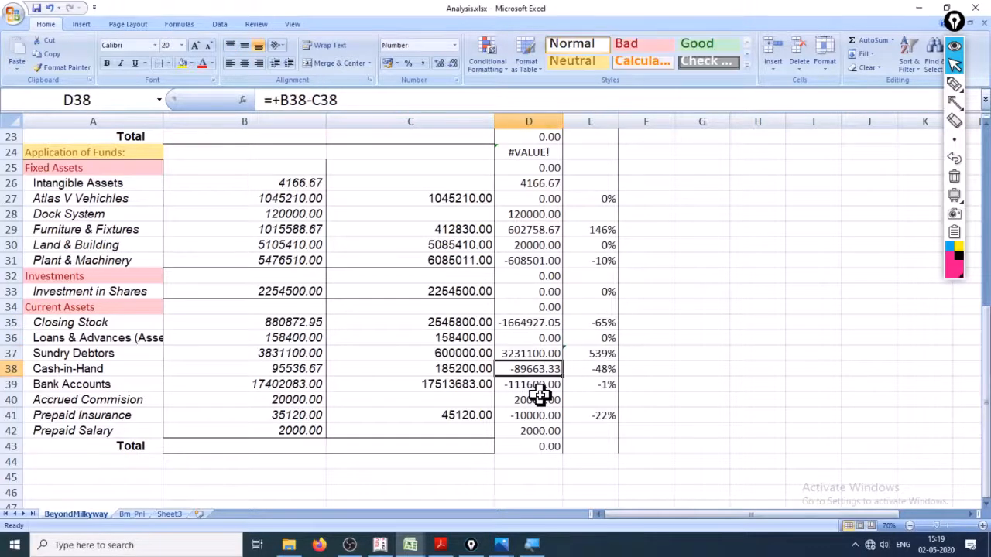
Step: On the Bm_Pnl sheet, examine the Sales row's Rs. Change and % Change formulas and its prior-year cell
{"action": "left_click", "coordinate": [138, 515]}
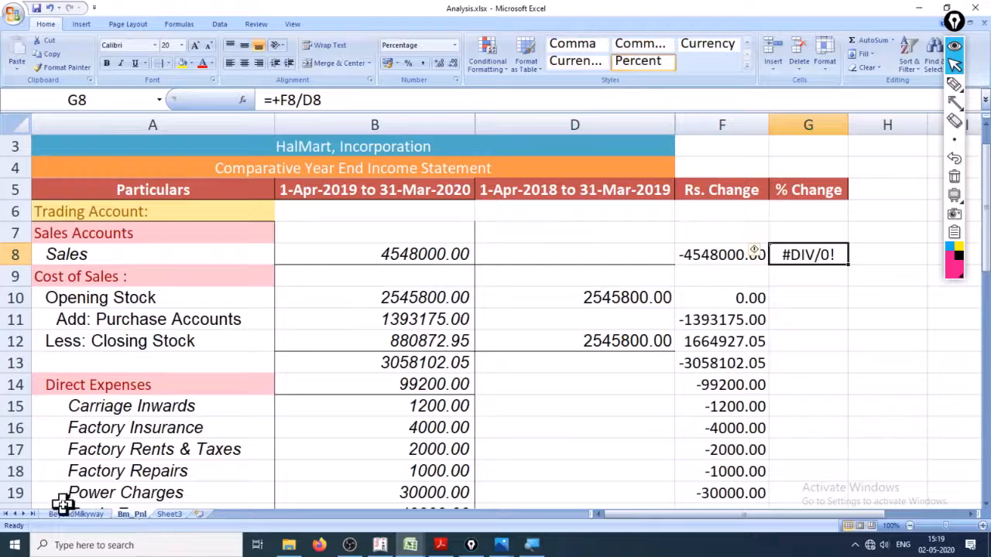
{"action": "left_click", "coordinate": [76, 515]}
{"action": "left_click", "coordinate": [133, 515]}
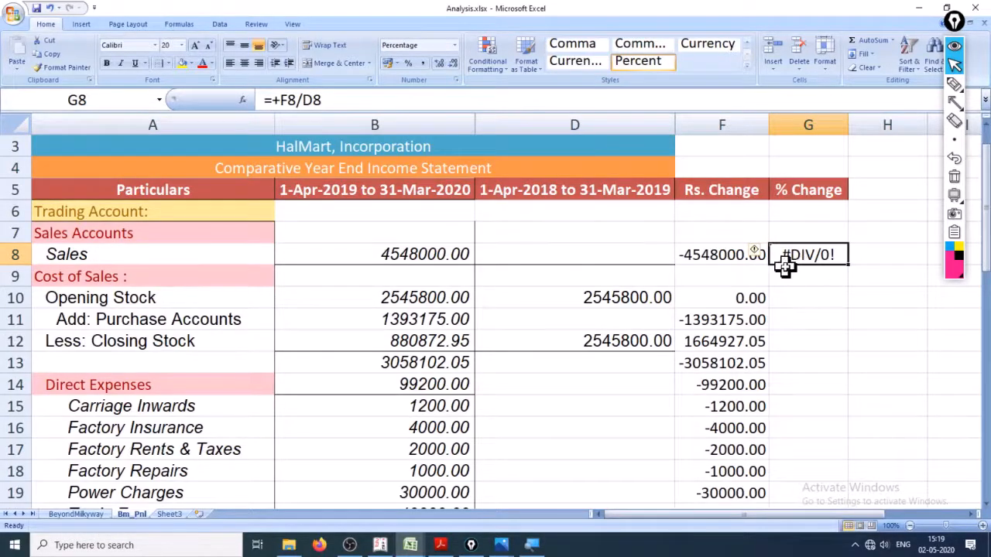
{"action": "left_click", "coordinate": [764, 295]}
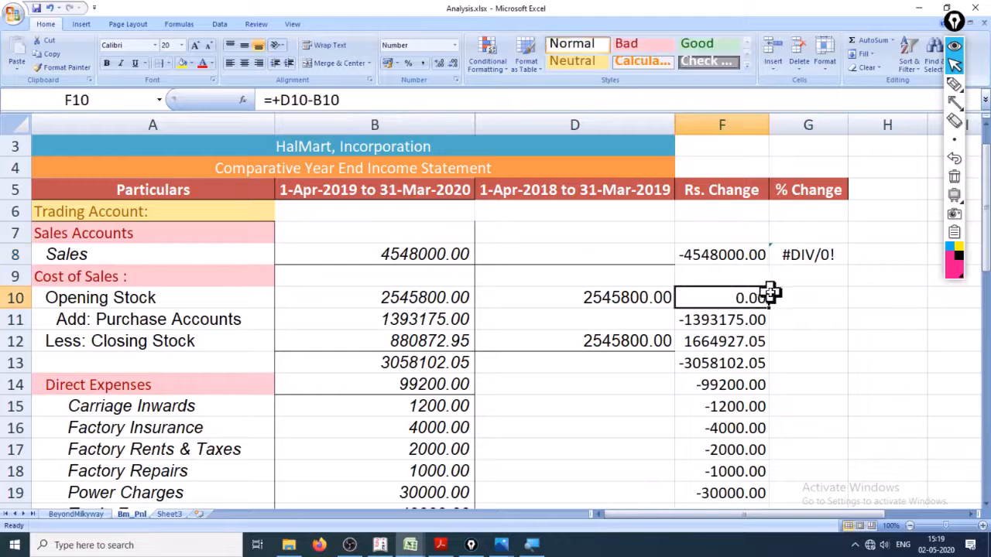
{"action": "left_click", "coordinate": [741, 256]}
{"action": "left_click", "coordinate": [791, 255]}
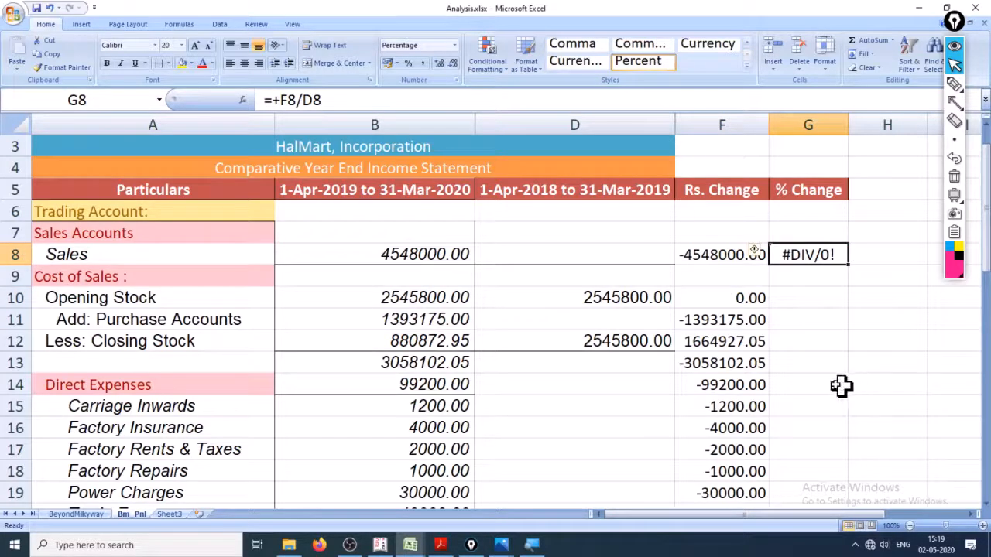
{"action": "left_click", "coordinate": [585, 233]}
{"action": "left_click", "coordinate": [576, 256]}
{"action": "left_click", "coordinate": [800, 255]}
{"action": "key", "text": "Left"}
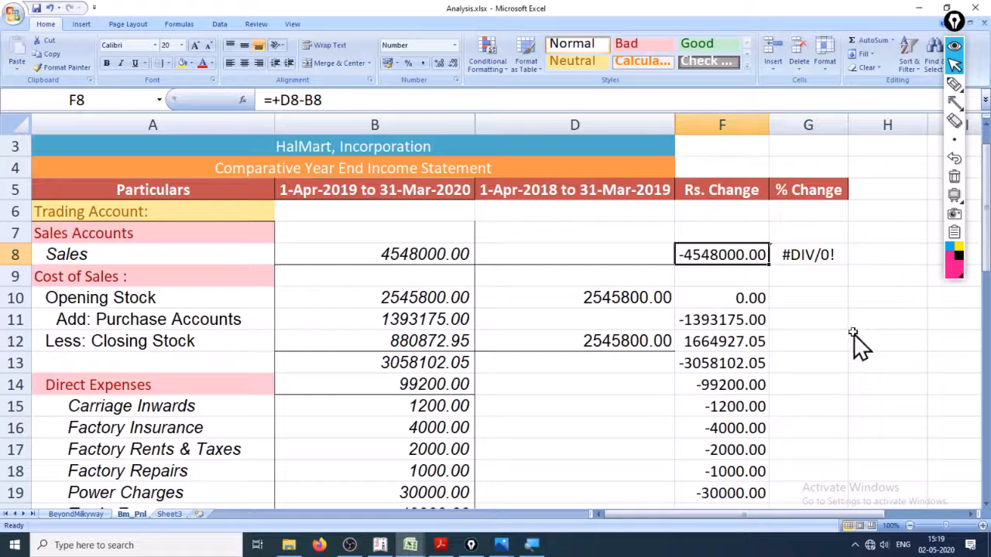
Step: Replace the Sales row's Rs. Change formula in F8 with +B8-D8, subtracting the prior year from the current year
{"action": "type", "text": "+"}
{"action": "key", "text": "Left"}
{"action": "key", "text": "Left"}
{"action": "key", "text": "Left"}
{"action": "key", "text": "Right"}
{"action": "type", "text": "-"}
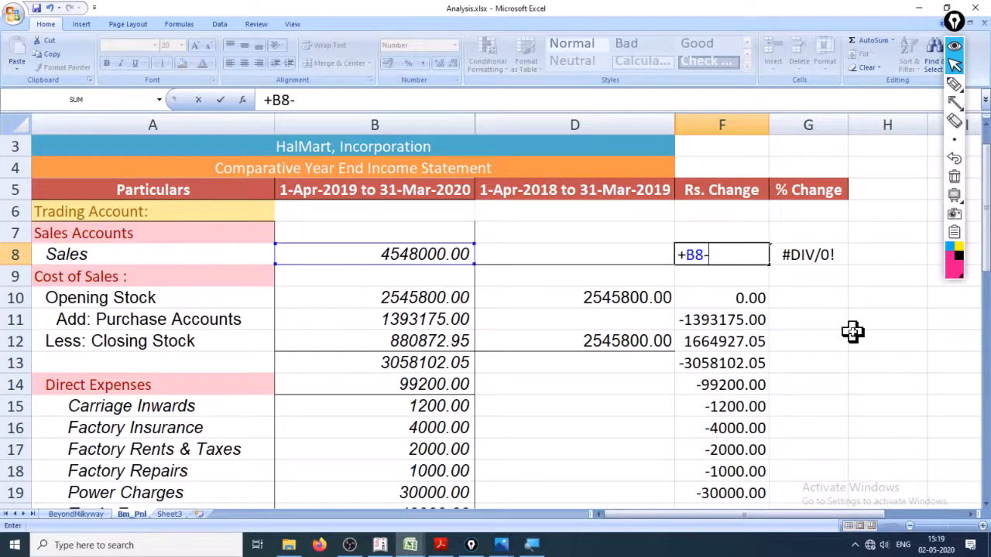
{"action": "key", "text": "Left"}
{"action": "key", "text": "Return"}
Step: Copy the Sales Rs. Change formula down the column from Opening Stock to Nett Profit, F10:F49
{"action": "key", "text": "Up"}
{"action": "key", "text": "ctrl+c"}
{"action": "key", "text": "Down"}
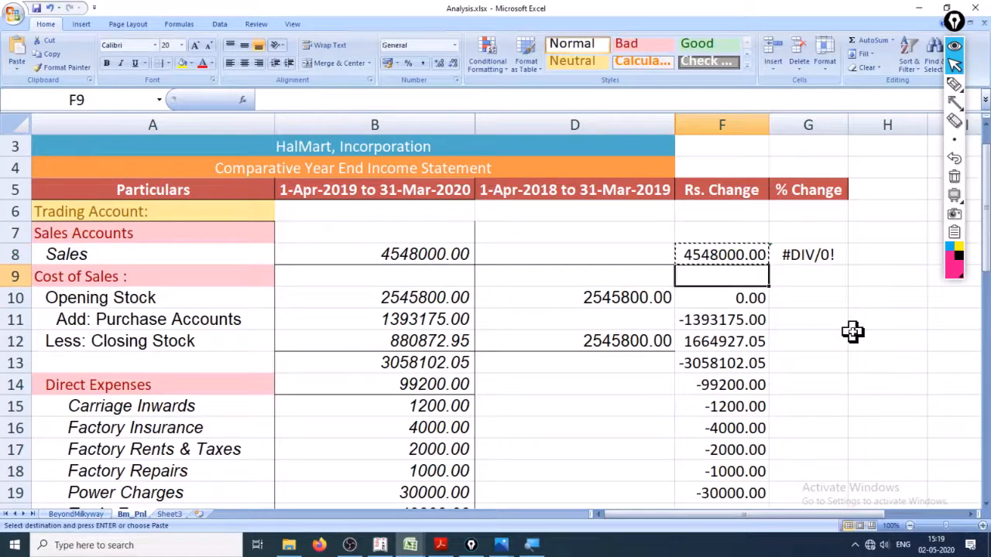
{"action": "key", "text": "Down"}
{"action": "key", "text": "shift+Down"}
{"action": "key", "text": "shift+Down"}
{"action": "key", "text": "shift+Down"}
{"action": "key", "text": "shift+Down"}
{"action": "key", "text": "shift+Down"}
{"action": "key", "text": "shift+Down"}
{"action": "key", "text": "shift+Down"}
{"action": "key", "text": "shift+Down"}
{"action": "key", "text": "shift+Down"}
{"action": "key", "text": "shift+Down"}
{"action": "key", "text": "shift+Down"}
{"action": "key", "text": "shift+Down"}
{"action": "key", "text": "shift+Down"}
{"action": "key", "text": "shift+Down"}
{"action": "key", "text": "shift+Down"}
{"action": "key", "text": "shift+Down"}
{"action": "key", "text": "shift+Down"}
{"action": "key", "text": "shift+Down"}
{"action": "key", "text": "shift+Down"}
{"action": "key", "text": "shift+Down"}
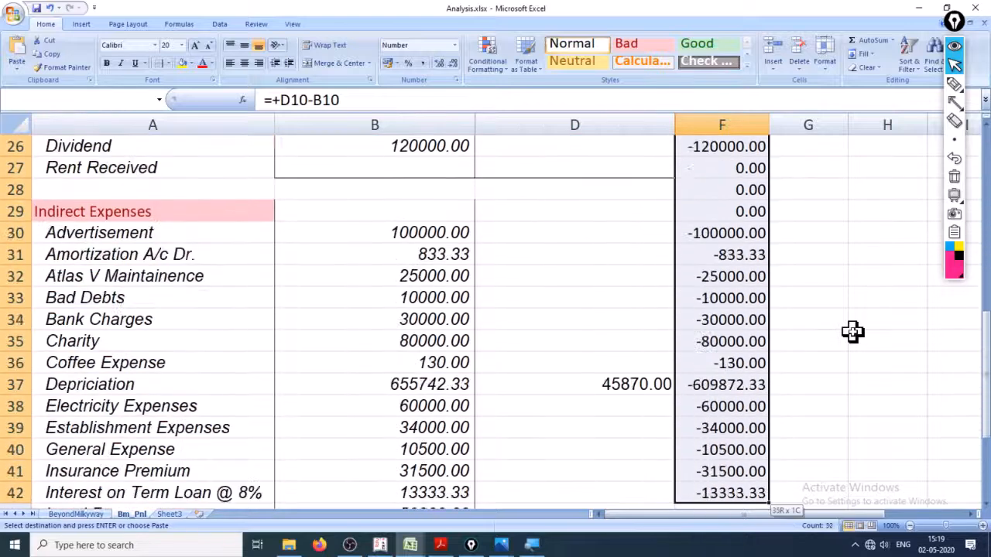
{"action": "key", "text": "shift+Down"}
{"action": "key", "text": "shift+Down"}
{"action": "key", "text": "shift+Down"}
{"action": "key", "text": "shift+Down"}
{"action": "key", "text": "shift+Down"}
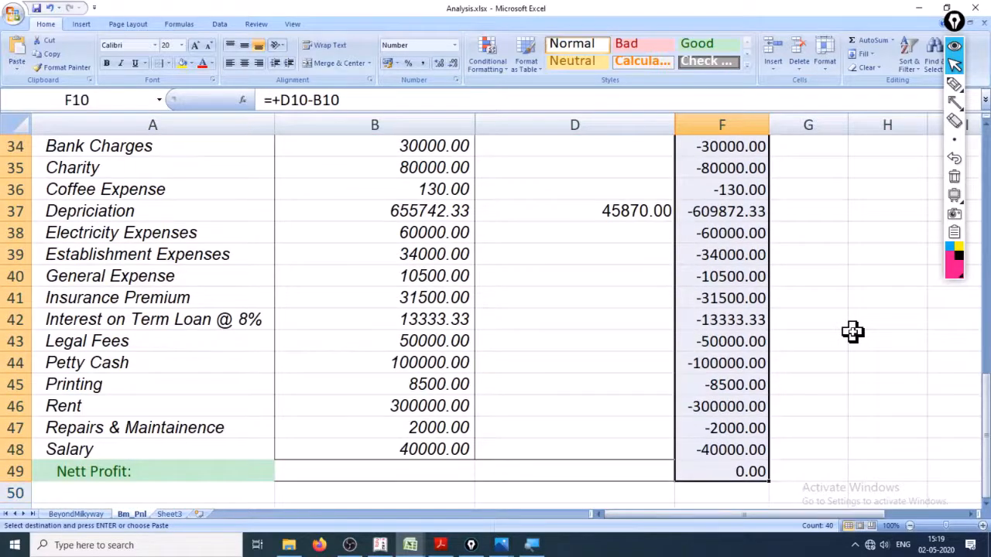
{"action": "key", "text": "Return"}
Step: Re-enter the Sales row's % Change formula in G8 as +F8/D8
{"action": "key", "text": "Right"}
{"action": "key", "text": "Up"}
{"action": "key", "text": "Up"}
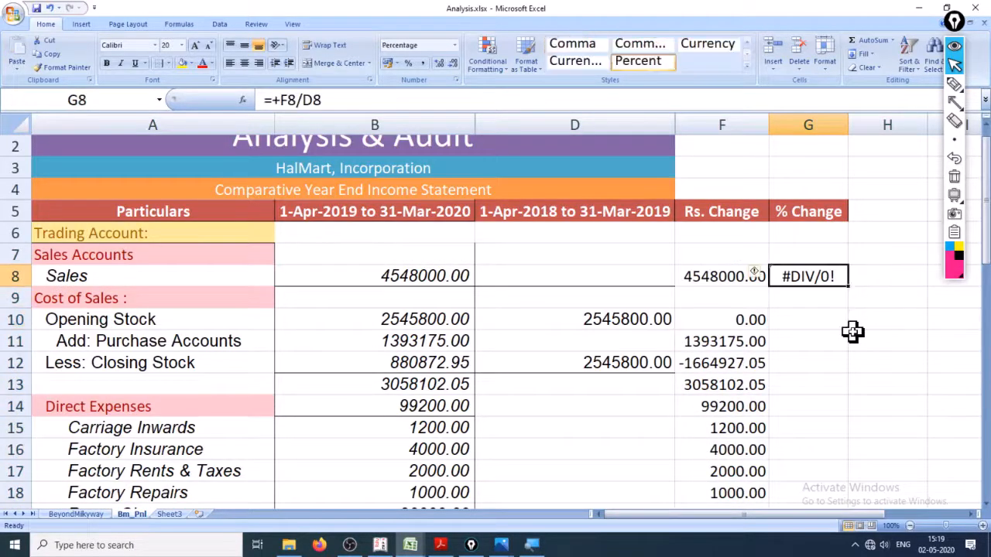
{"action": "type", "text": "+"}
{"action": "key", "text": "Left"}
{"action": "type", "text": "*"}
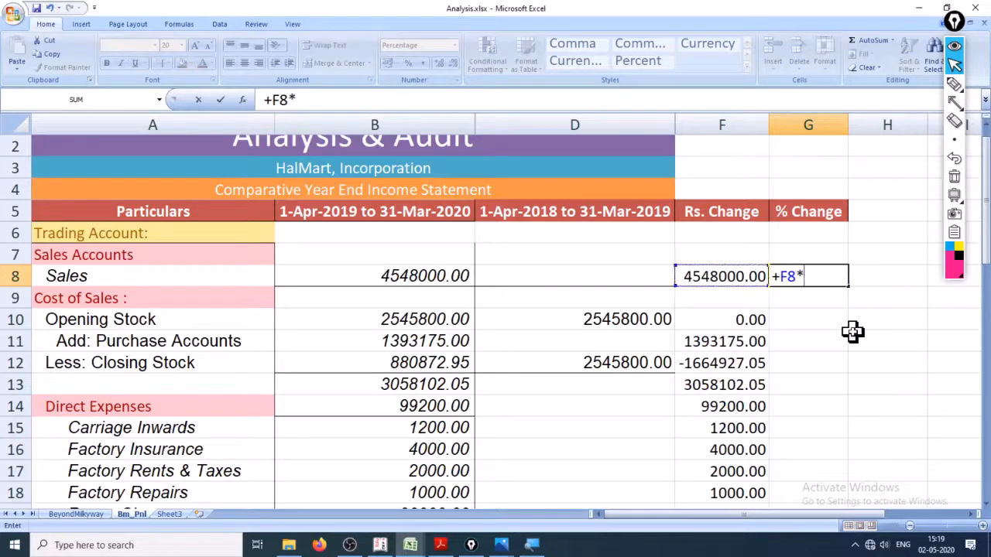
{"action": "key", "text": "Left"}
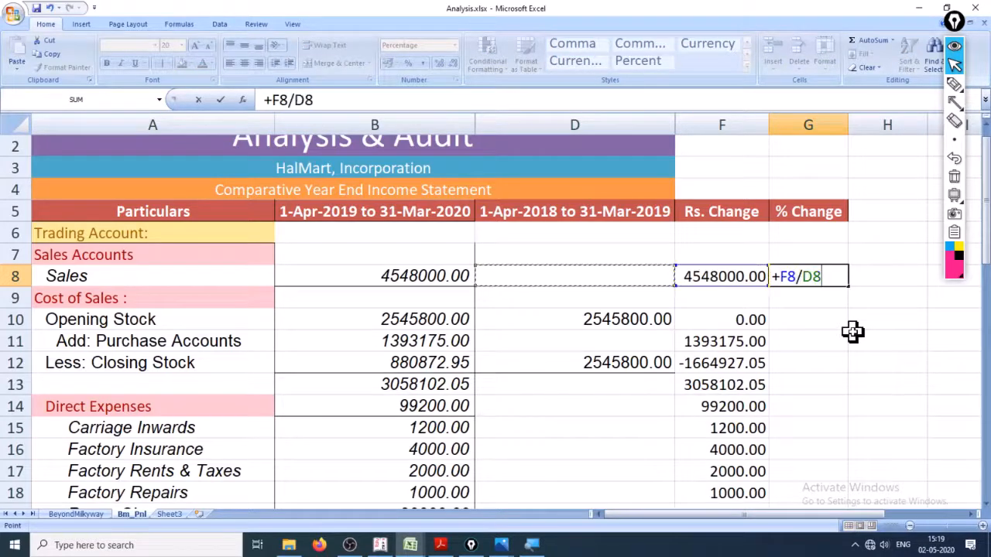
{"action": "key", "text": "Return"}
Step: Copy the Sales % Change formula down the column to the Nett Profit row, G9:G49, and check the filled rows
{"action": "key", "text": "Up"}
{"action": "key", "text": "ctrl+c"}
{"action": "key", "text": "Down"}
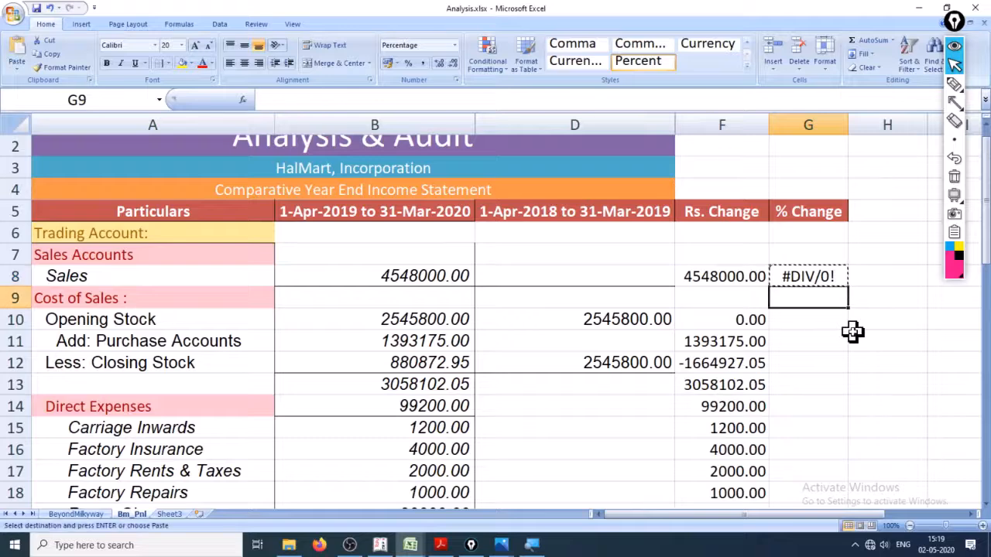
{"action": "key", "text": "shift+Down"}
{"action": "key", "text": "shift+Down"}
{"action": "key", "text": "shift+Down"}
{"action": "key", "text": "shift+Down"}
{"action": "key", "text": "shift+Down"}
{"action": "key", "text": "shift+Down"}
{"action": "key", "text": "shift+Down"}
{"action": "key", "text": "shift+Down"}
{"action": "key", "text": "shift+Down"}
{"action": "key", "text": "shift+Down"}
{"action": "key", "text": "shift+Down"}
{"action": "key", "text": "shift+Down"}
{"action": "key", "text": "shift+Down"}
{"action": "key", "text": "shift+Down"}
{"action": "key", "text": "shift+Down"}
{"action": "key", "text": "shift+Down"}
{"action": "key", "text": "shift+Down"}
{"action": "key", "text": "shift+Down"}
{"action": "key", "text": "shift+Down"}
{"action": "key", "text": "shift+Down"}
{"action": "key", "text": "shift+Down"}
{"action": "key", "text": "shift+Down"}
{"action": "key", "text": "shift+Down"}
{"action": "key", "text": "shift+Down"}
{"action": "key", "text": "shift+Down"}
{"action": "key", "text": "shift+Down"}
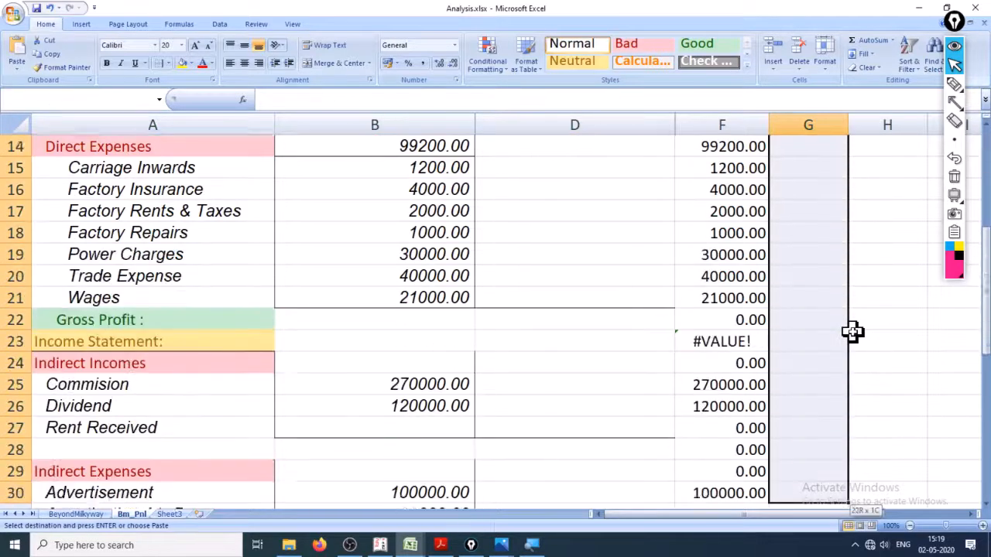
{"action": "key", "text": "shift+Down"}
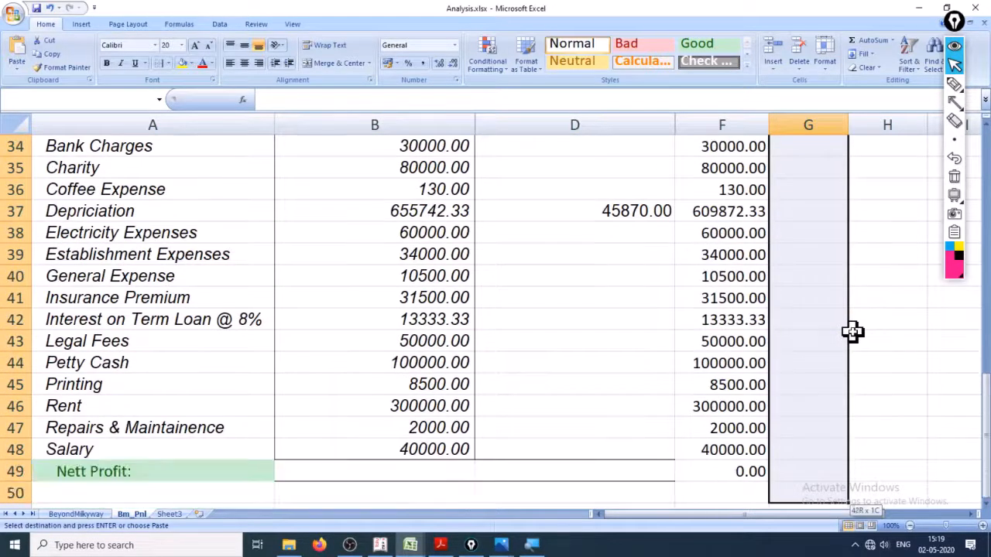
{"action": "key", "text": "Return"}
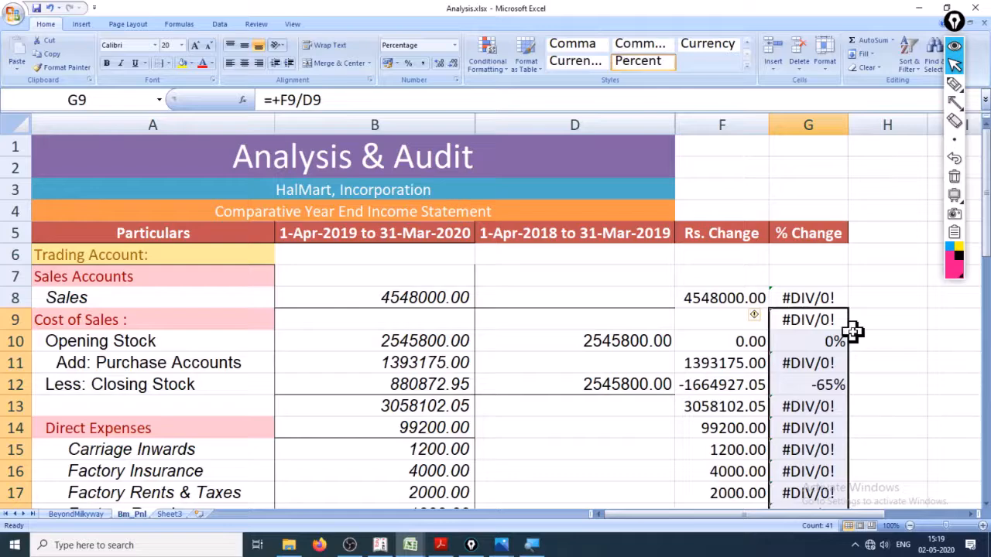
{"action": "scroll", "coordinate": [821, 415], "scroll_direction": "down", "scroll_amount": 11}
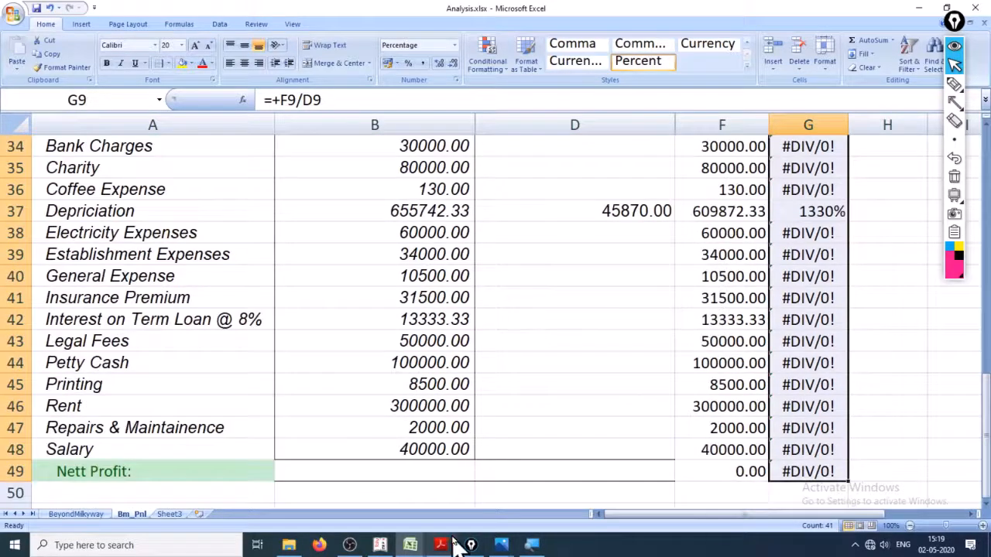
Step: Switch to the Horizontal_Trend PDF and review the Dollar change and Percentage change formulas, including the base-year divisor
{"action": "left_click", "coordinate": [440, 545]}
{"action": "scroll", "coordinate": [239, 157], "scroll_direction": "down", "scroll_amount": 5}
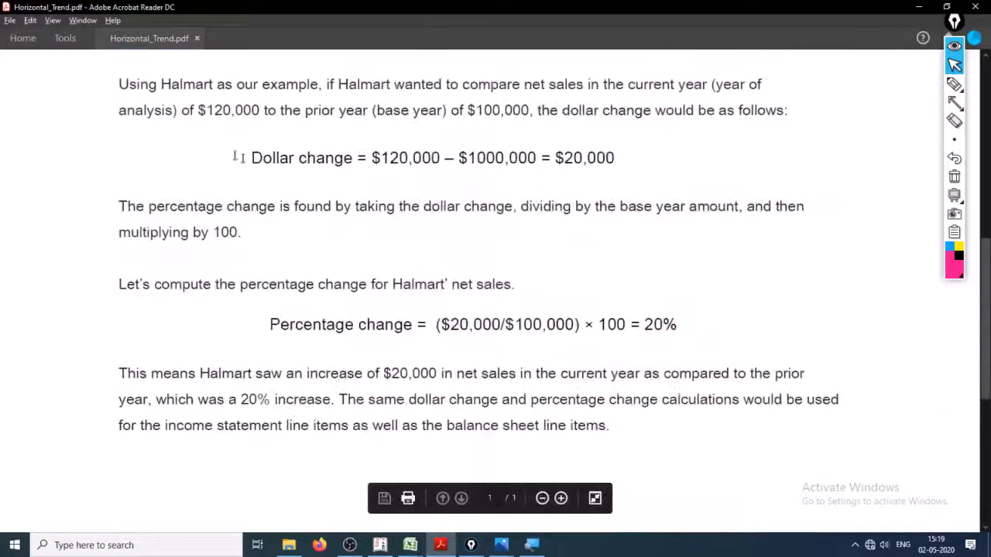
{"action": "left_click_drag", "start_coordinate": [252, 157], "coordinate": [535, 158]}
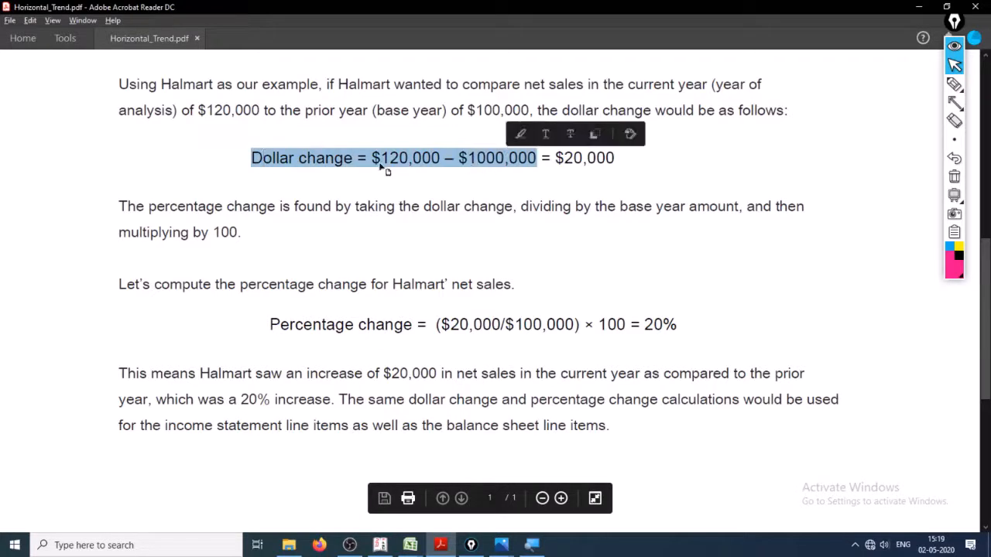
{"action": "left_click", "coordinate": [405, 155]}
{"action": "left_click_drag", "start_coordinate": [392, 153], "coordinate": [536, 157]}
{"action": "left_click_drag", "start_coordinate": [414, 325], "coordinate": [270, 325]}
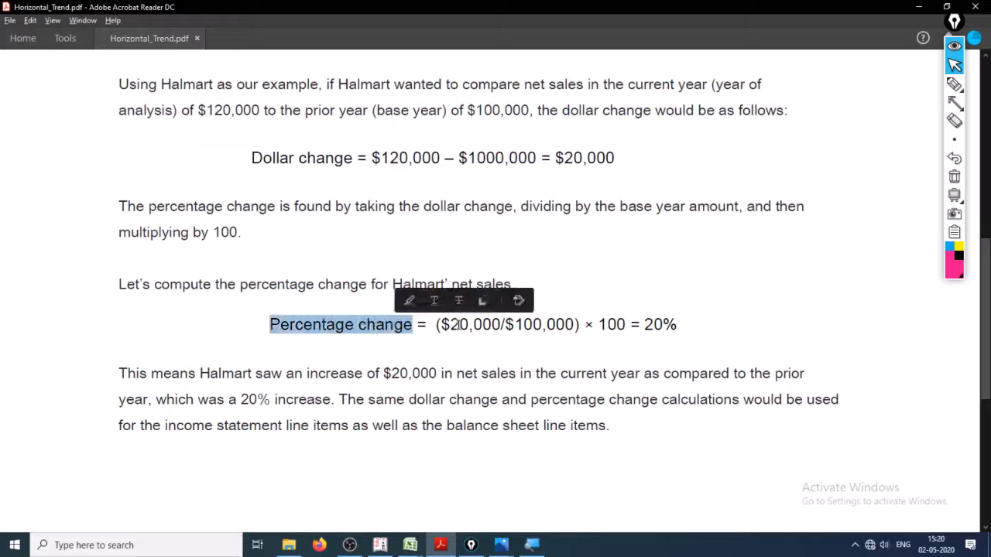
{"action": "left_click_drag", "start_coordinate": [438, 325], "coordinate": [500, 324]}
{"action": "left_click_drag", "start_coordinate": [555, 158], "coordinate": [614, 158]}
{"action": "left_click_drag", "start_coordinate": [505, 325], "coordinate": [576, 326]}
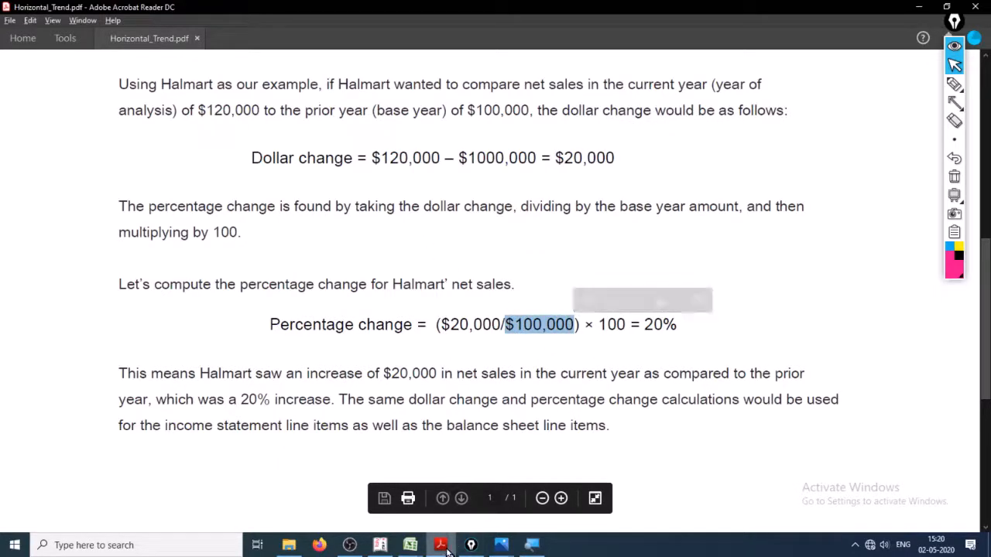
Step: Back in the Excel workbook, clear the % Change errors from Electricity Expenses to Nett Profit and from Income Statement to Coffee Expense
{"action": "key", "text": "alt+Tab"}
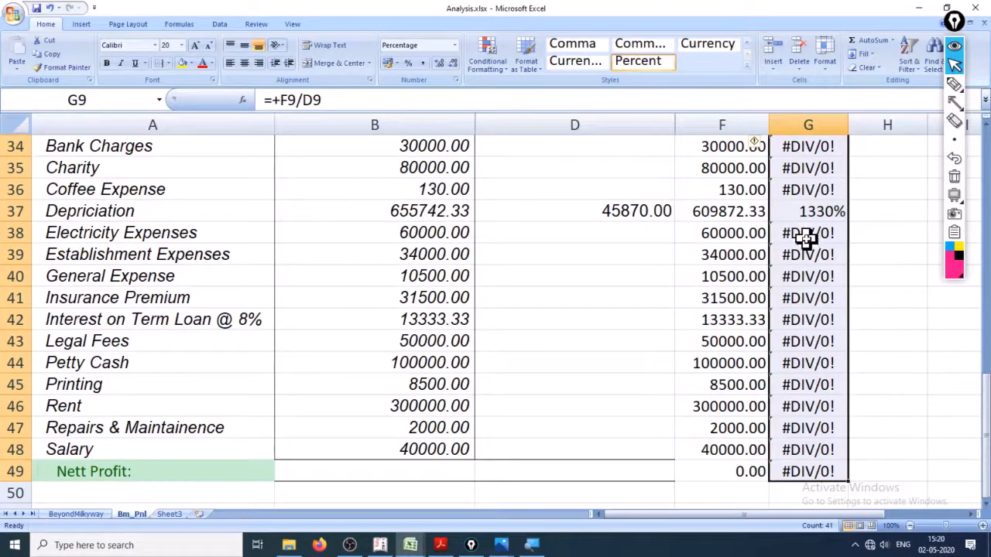
{"action": "left_click_drag", "start_coordinate": [805, 240], "coordinate": [815, 469]}
{"action": "key", "text": "Delete"}
{"action": "scroll", "coordinate": [852, 405], "scroll_direction": "up", "scroll_amount": 4}
{"action": "scroll", "coordinate": [825, 319], "scroll_direction": "up", "scroll_amount": 1}
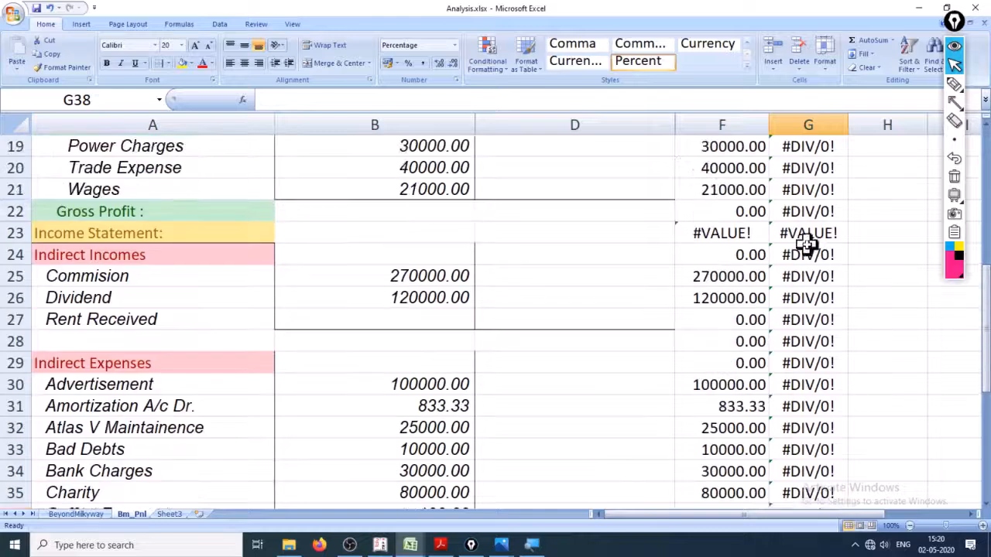
{"action": "left_click_drag", "start_coordinate": [807, 237], "coordinate": [825, 478]}
{"action": "scroll", "coordinate": [838, 356], "scroll_direction": "down", "scroll_amount": 2}
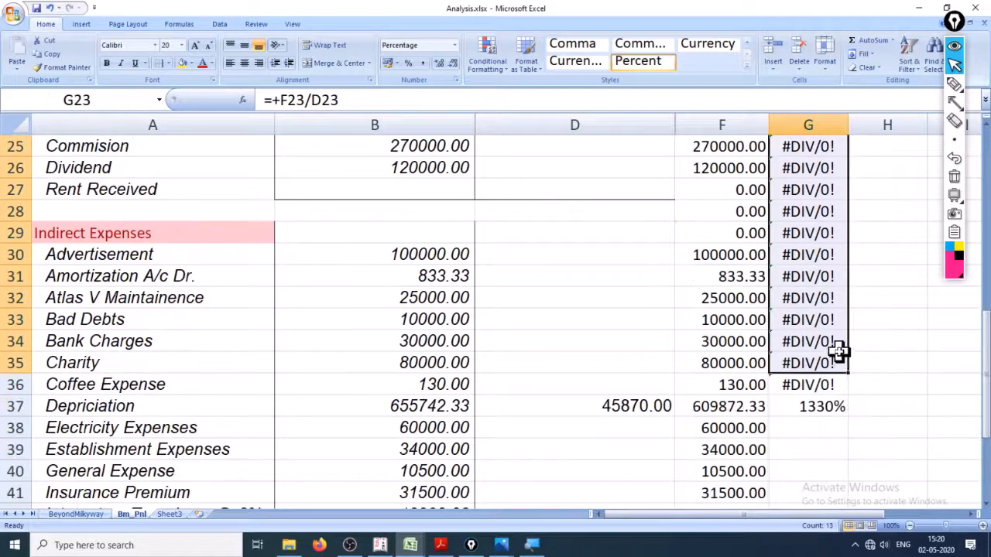
{"action": "key", "text": "Delete"}
{"action": "scroll", "coordinate": [832, 372], "scroll_direction": "up", "scroll_amount": 3}
{"action": "scroll", "coordinate": [804, 325], "scroll_direction": "down", "scroll_amount": 4}
{"action": "left_click", "coordinate": [818, 341]}
{"action": "scroll", "coordinate": [812, 255], "scroll_direction": "up", "scroll_amount": 5}
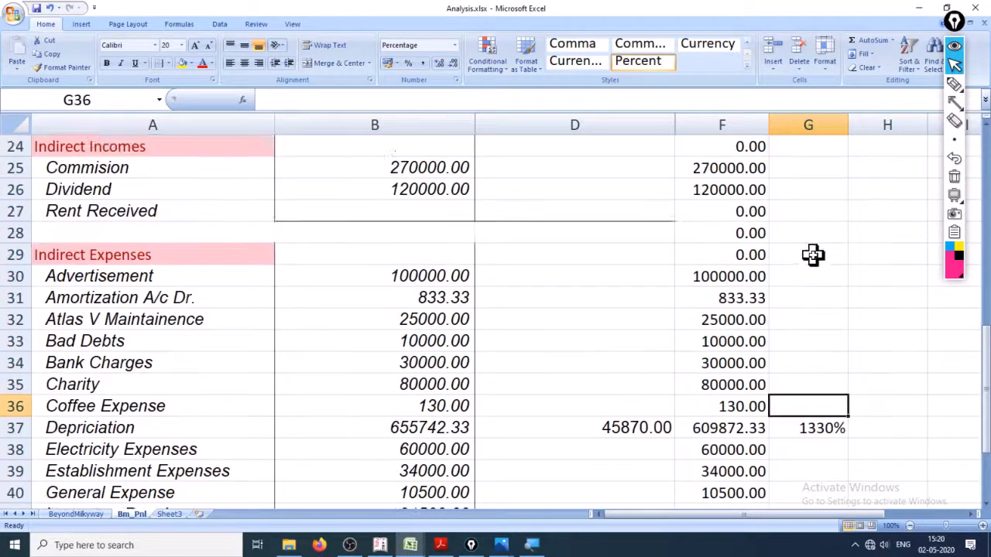
Step: Clear the remaining % Change errors in G13:G22, G8:G9 and the Purchase Accounts cell G11
{"action": "left_click_drag", "start_coordinate": [812, 360], "coordinate": [818, 170]}
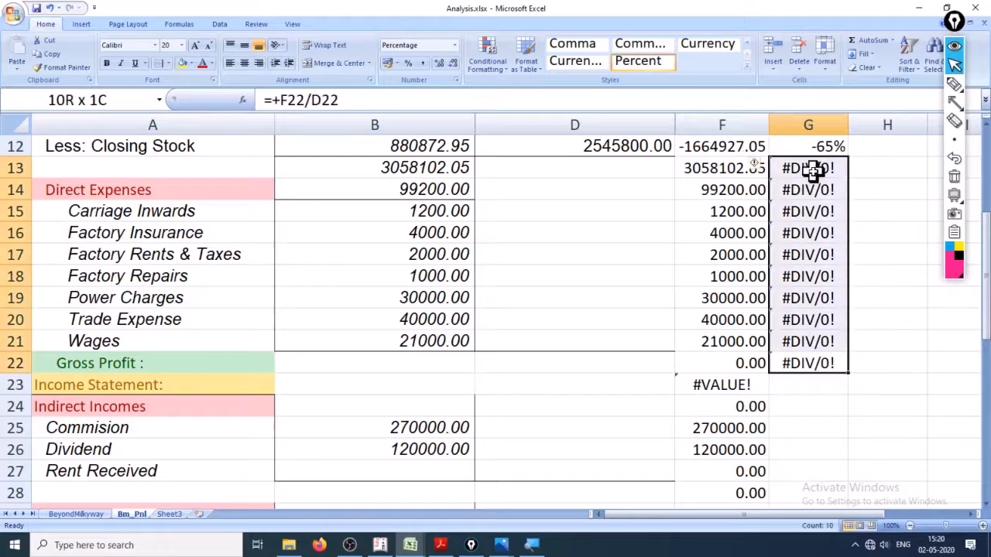
{"action": "key", "text": "Delete"}
{"action": "scroll", "coordinate": [828, 294], "scroll_direction": "up", "scroll_amount": 4}
{"action": "left_click", "coordinate": [822, 299]}
{"action": "left_click_drag", "start_coordinate": [822, 299], "coordinate": [822, 320]}
{"action": "key", "text": "Delete"}
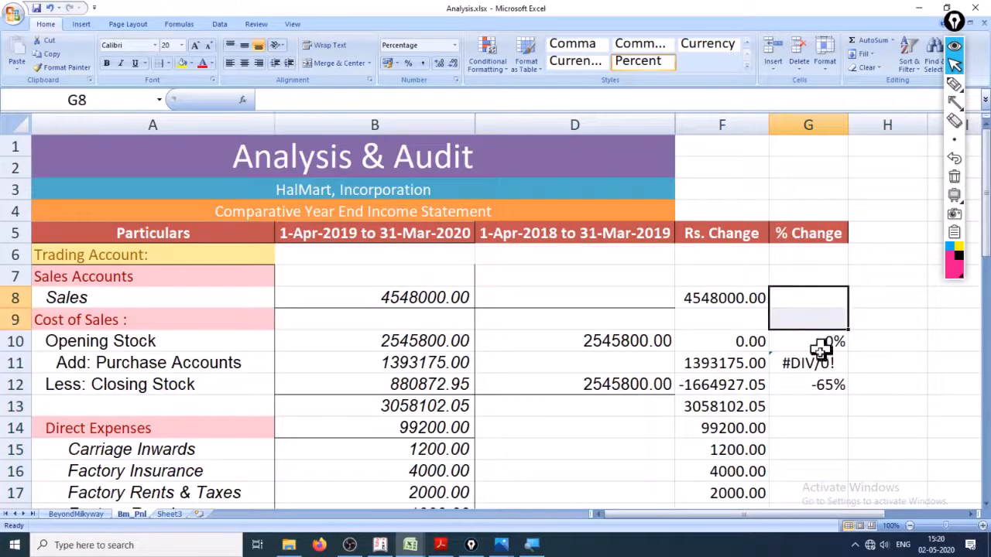
{"action": "left_click", "coordinate": [823, 361]}
{"action": "key", "text": "Delete"}
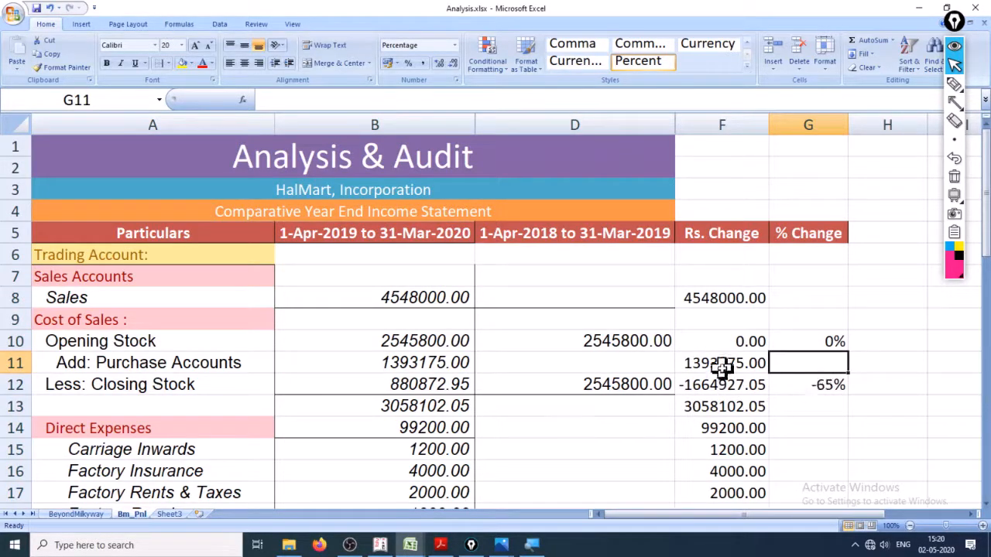
Step: Underline the Closing Stock row's label and its change figures with the pink annotation pen
{"action": "scroll", "coordinate": [796, 328], "scroll_direction": "down", "scroll_amount": 3}
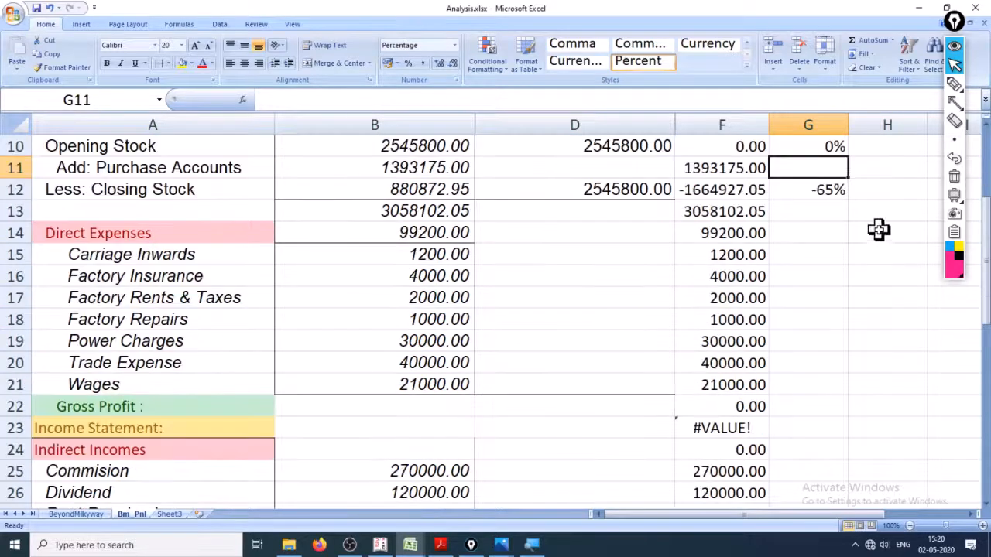
{"action": "left_click", "coordinate": [956, 85]}
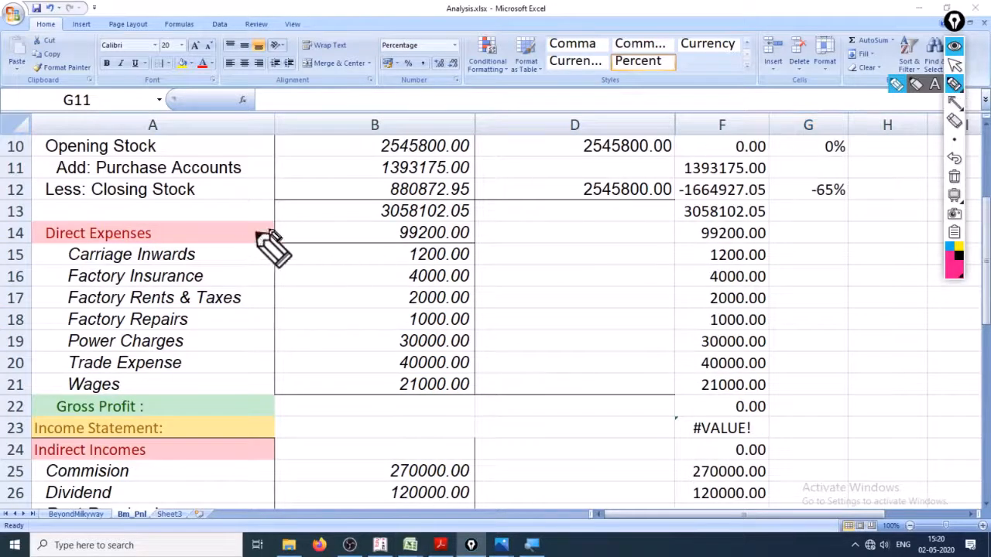
{"action": "left_click_drag", "start_coordinate": [166, 208], "coordinate": [345, 207]}
{"action": "left_click_drag", "start_coordinate": [634, 205], "coordinate": [836, 209]}
{"action": "left_click", "coordinate": [954, 85]}
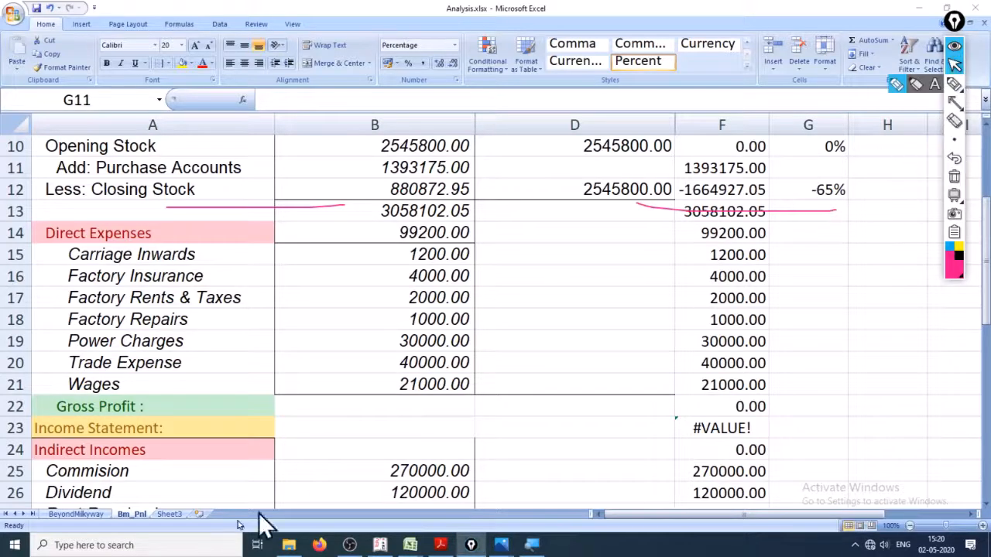
Step: Check Closing Stock's percentage change on the BeyondMilkyway sheet and return to the Bm_Pnl sheet
{"action": "left_click", "coordinate": [85, 515]}
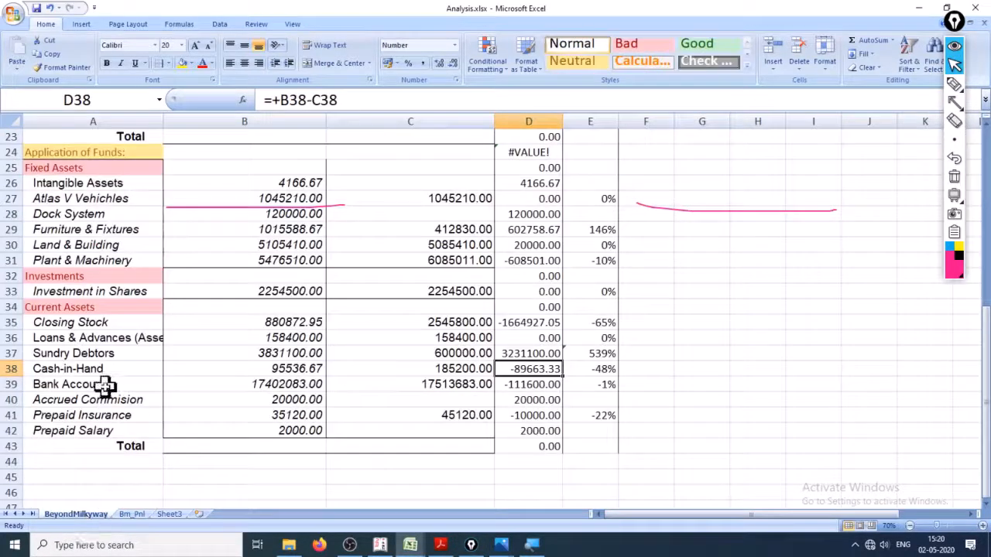
{"action": "left_click", "coordinate": [604, 324]}
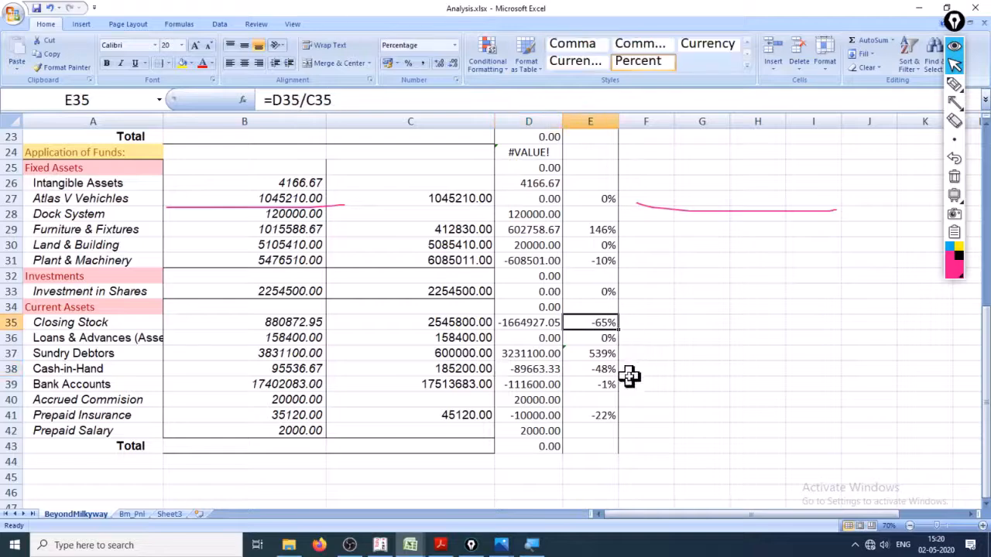
{"action": "left_click", "coordinate": [134, 513]}
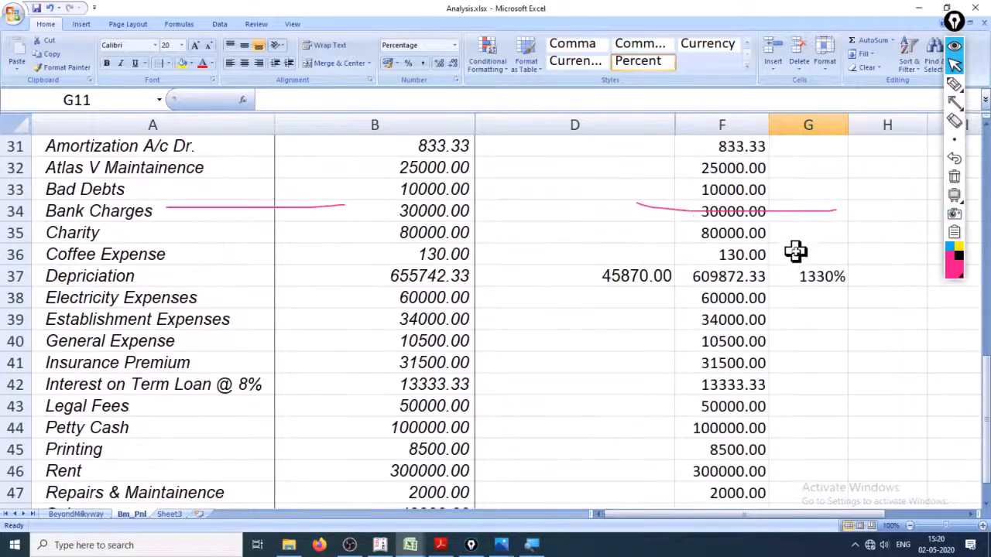
Step: Erase the pen marks, circle Depriciation's % Change in pink and draw an upward arrow beside its prior-year amount
{"action": "scroll", "coordinate": [807, 295], "scroll_direction": "down", "scroll_amount": 2}
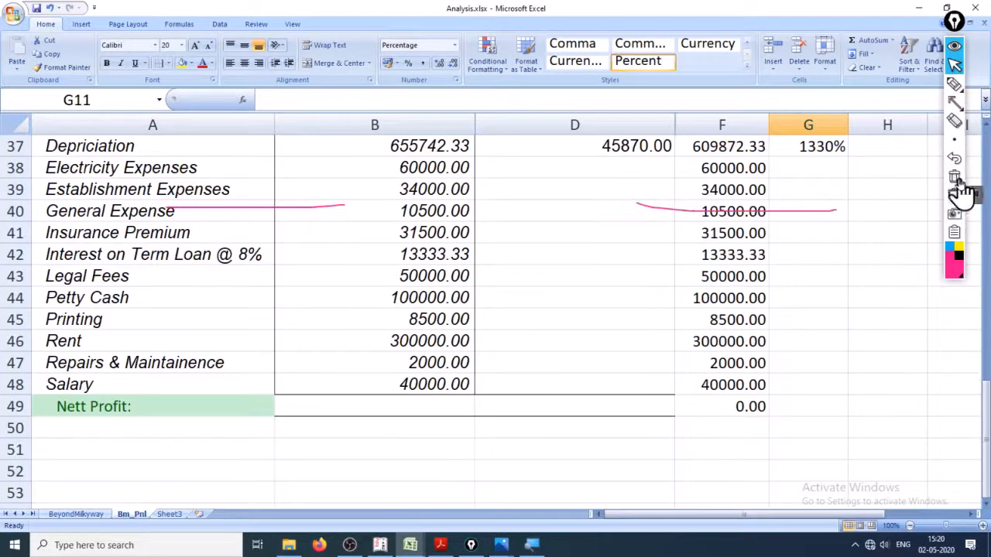
{"action": "scroll", "coordinate": [807, 294], "scroll_direction": "up", "scroll_amount": 1}
{"action": "left_click", "coordinate": [954, 177]}
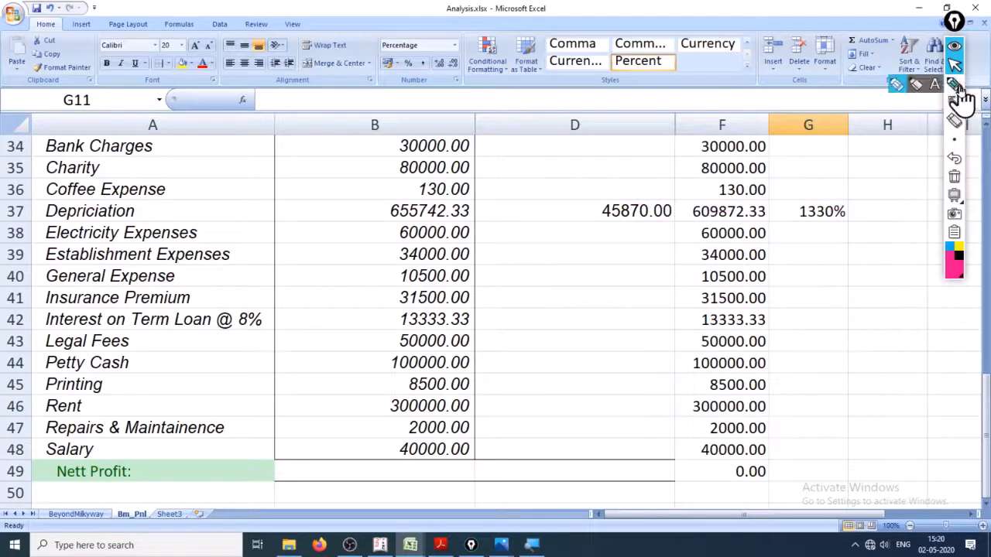
{"action": "left_click", "coordinate": [955, 86]}
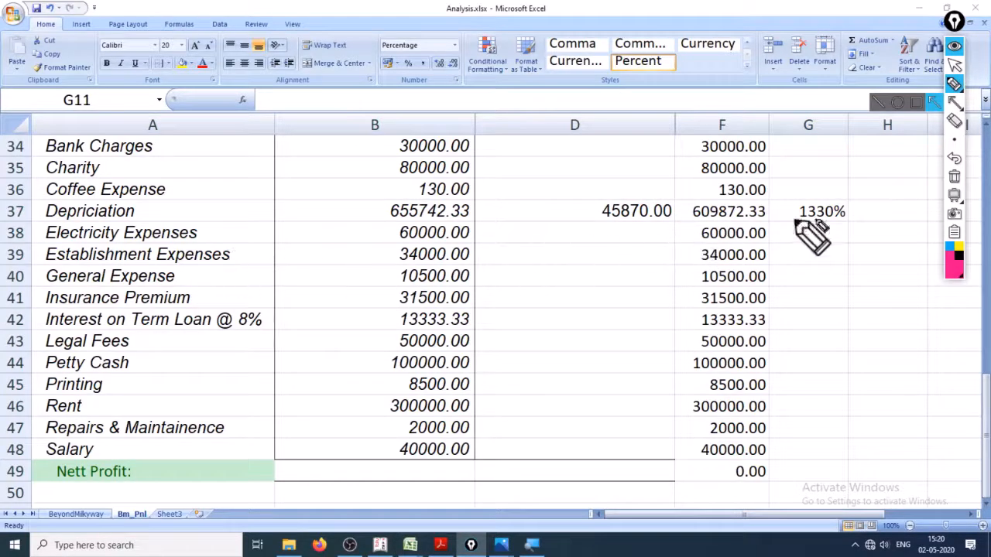
{"action": "mouse_move", "coordinate": [793, 226]}
{"action": "left_mouse_down"}
{"action": "mouse_move", "coordinate": [854, 224]}
{"action": "mouse_move", "coordinate": [812, 186]}
{"action": "mouse_move", "coordinate": [791, 228]}
{"action": "left_mouse_up"}
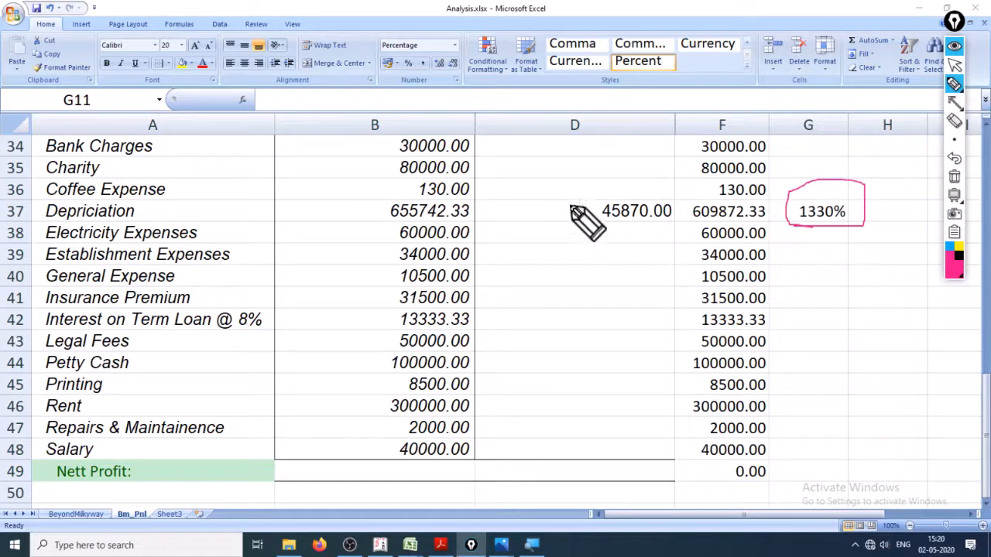
{"action": "mouse_move", "coordinate": [572, 246]}
{"action": "left_mouse_down"}
{"action": "mouse_move", "coordinate": [570, 193]}
{"action": "mouse_move", "coordinate": [591, 222]}
{"action": "left_mouse_up"}
{"action": "left_click", "coordinate": [954, 65]}
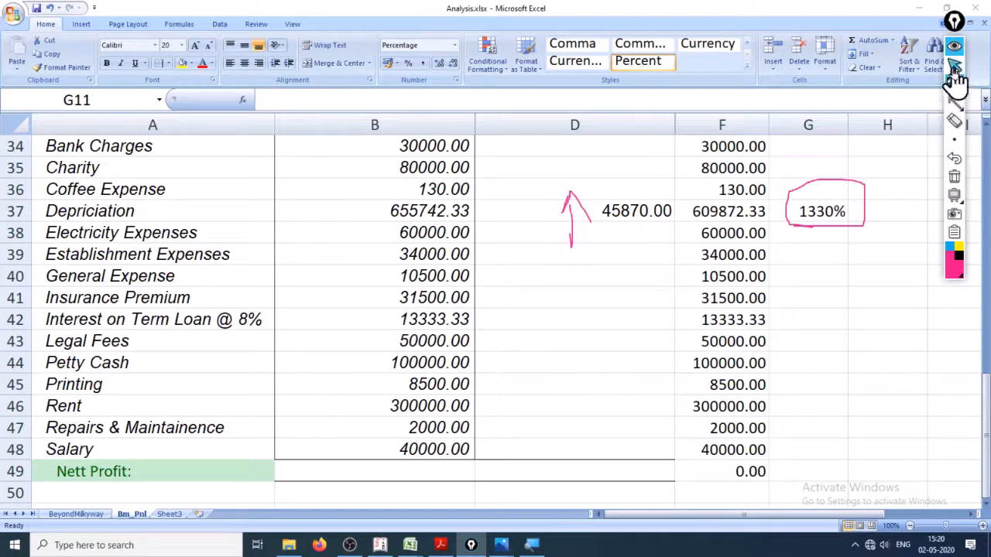
Step: Examine the Fixed Assets' current-year amounts, changes and percentage changes on the BeyondMilkyway sheet
{"action": "left_click", "coordinate": [83, 515]}
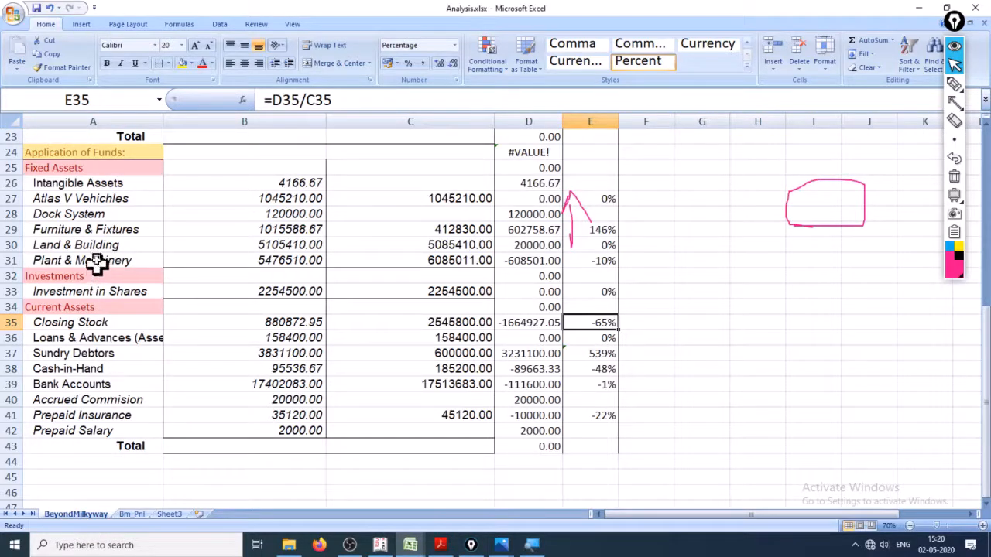
{"action": "left_click", "coordinate": [281, 178]}
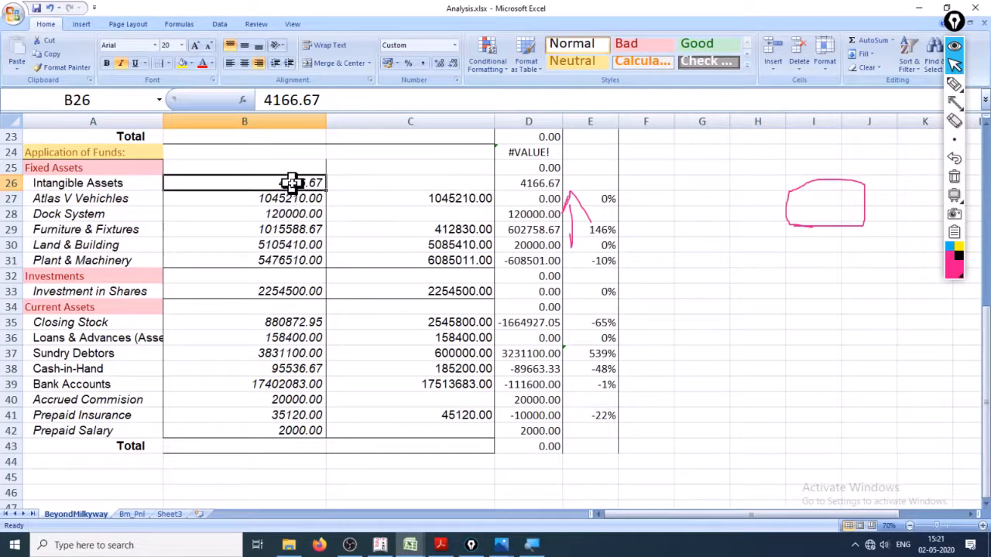
{"action": "left_click_drag", "start_coordinate": [291, 183], "coordinate": [295, 257]}
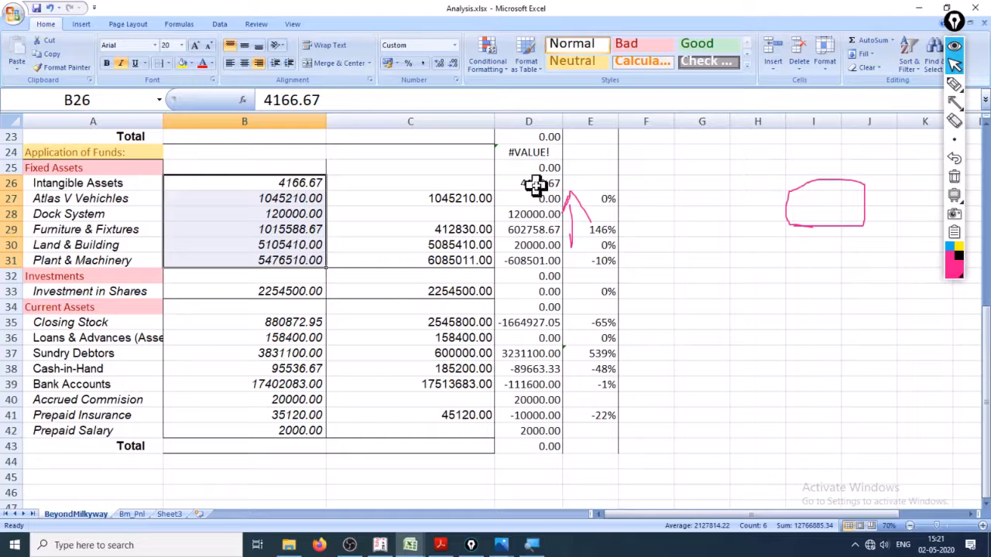
{"action": "left_click_drag", "start_coordinate": [534, 184], "coordinate": [540, 259]}
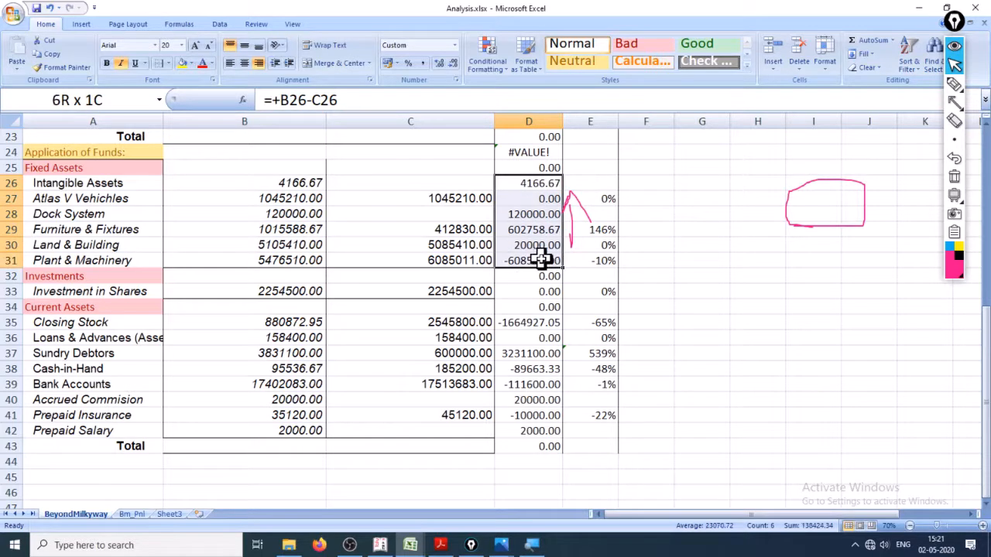
{"action": "left_click_drag", "start_coordinate": [597, 230], "coordinate": [628, 261]}
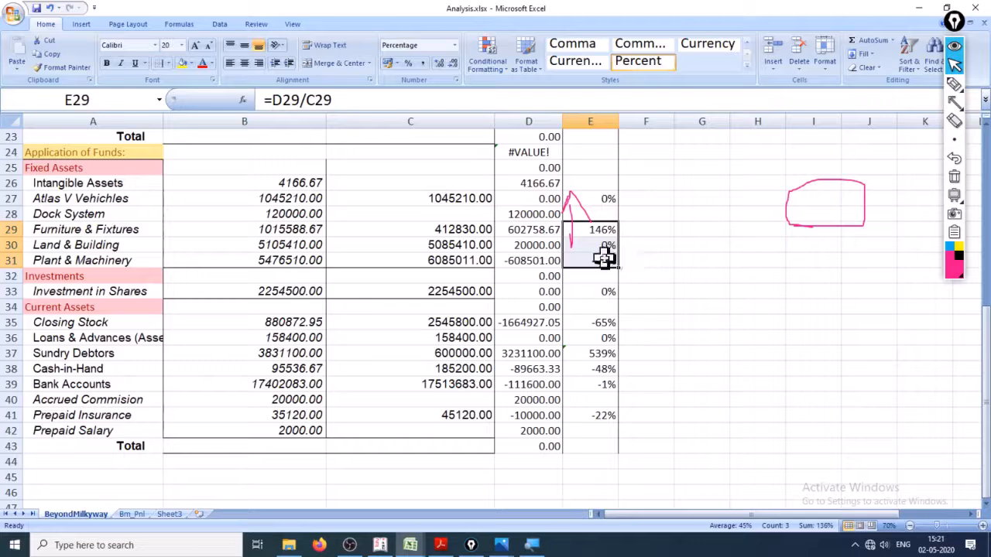
{"action": "left_click", "coordinate": [597, 215]}
{"action": "left_click", "coordinate": [610, 198]}
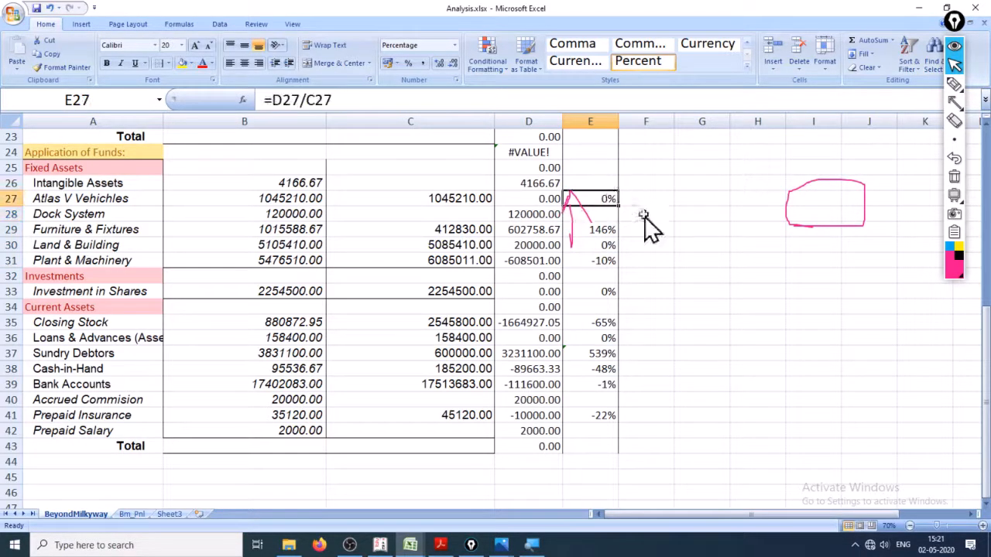
Step: Try calculating Dock System's percentage change in E28 as D28/C28, and clear the cell again
{"action": "key", "text": "Down"}
{"action": "key", "text": "Down"}
{"action": "key", "text": "Up"}
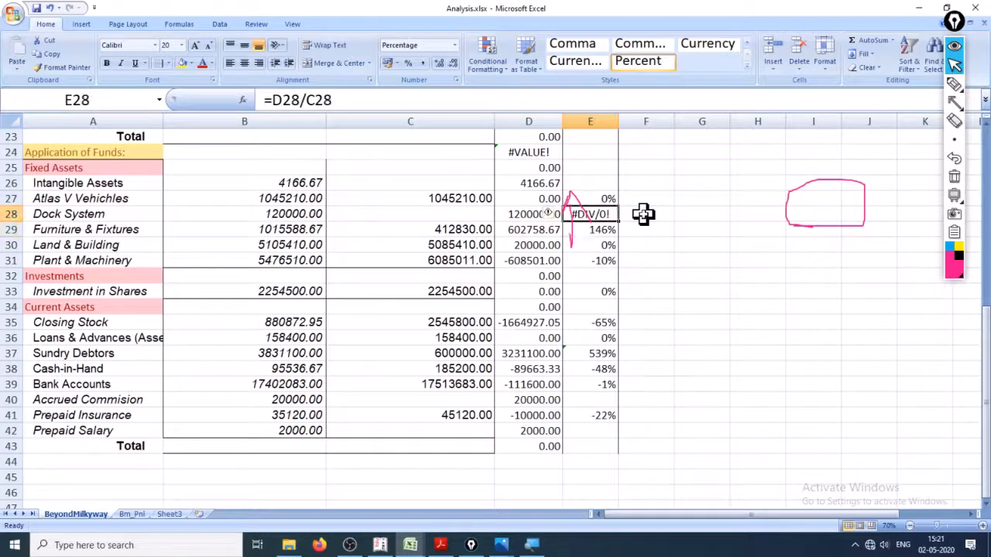
{"action": "type", "text": "+"}
{"action": "key", "text": "Left"}
{"action": "type", "text": "/"}
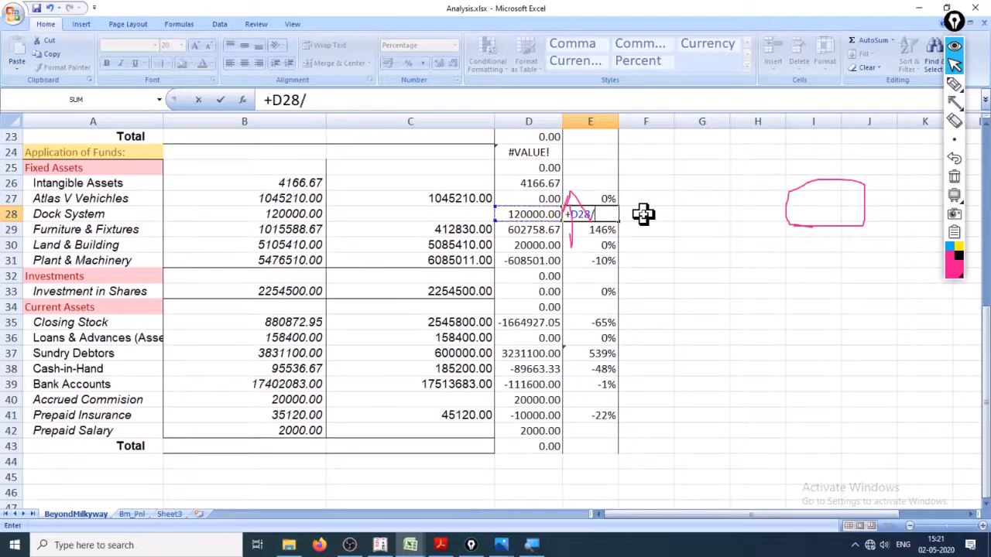
{"action": "type", "text": "C28"}
{"action": "key", "text": "ctrl+Return"}
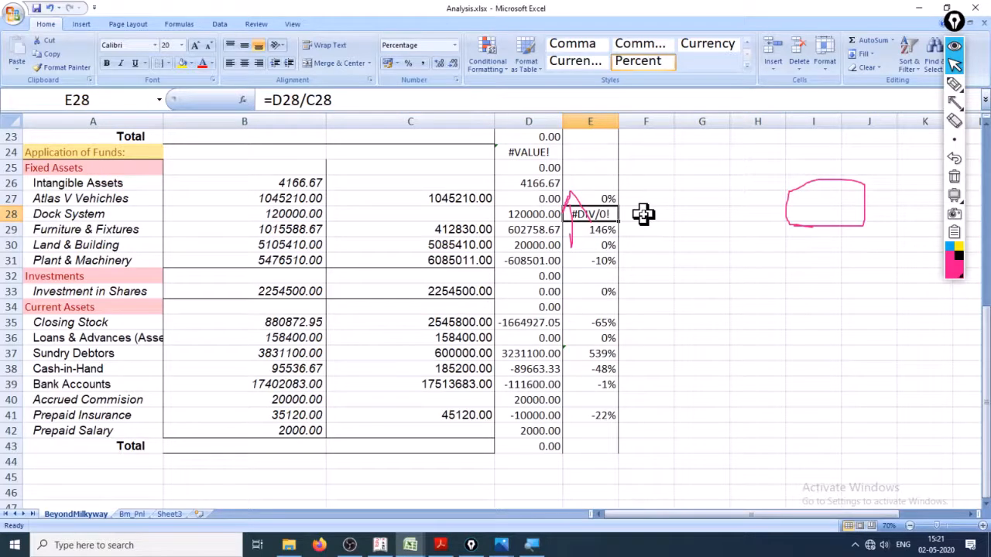
{"action": "key", "text": "Up"}
{"action": "key", "text": "Down"}
{"action": "key", "text": "Delete"}
{"action": "key", "text": "Down"}
{"action": "key", "text": "Up"}
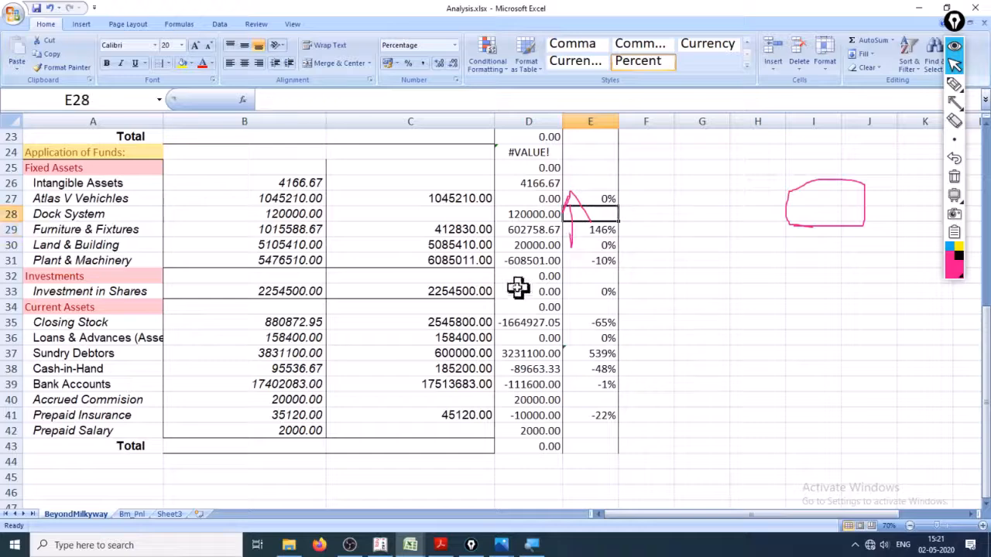
Step: Total the current-year Fixed Assets in B25 with =SUM(B26:B31)
{"action": "left_click_drag", "start_coordinate": [304, 183], "coordinate": [305, 264]}
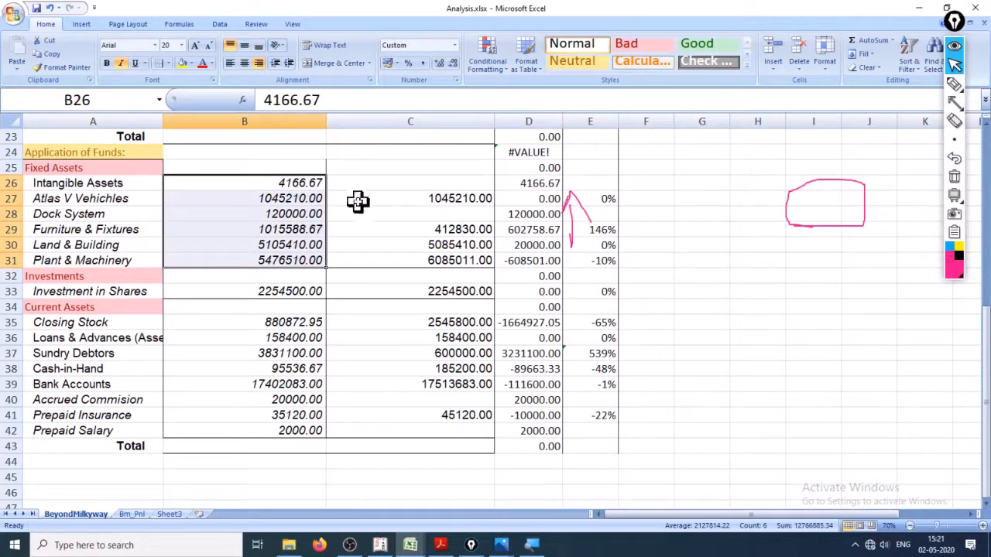
{"action": "left_click", "coordinate": [288, 165]}
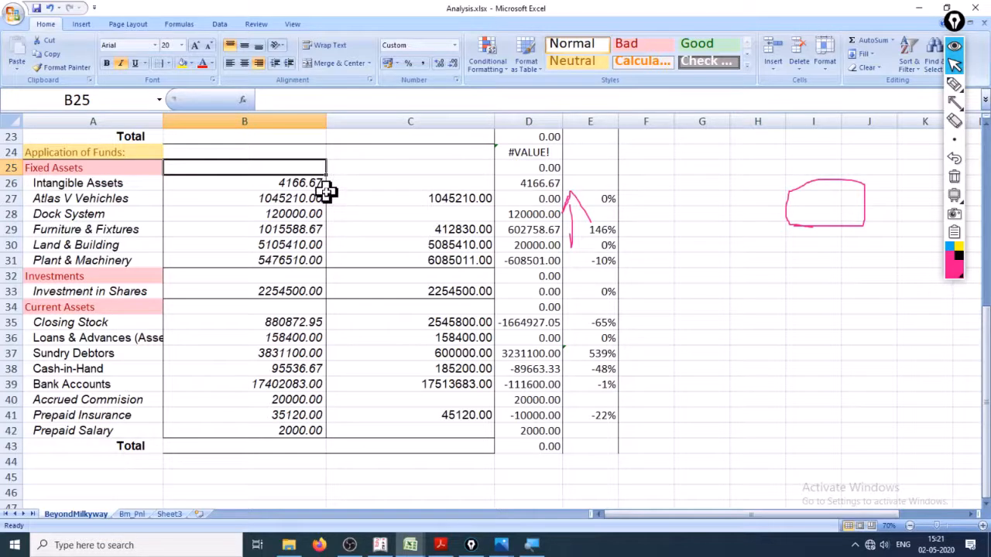
{"action": "key", "text": "alt+equal"}
{"action": "key", "text": "Down"}
{"action": "key", "text": "shift+Down"}
{"action": "key", "text": "shift+Down"}
{"action": "key", "text": "shift+Down"}
{"action": "key", "text": "shift+Down"}
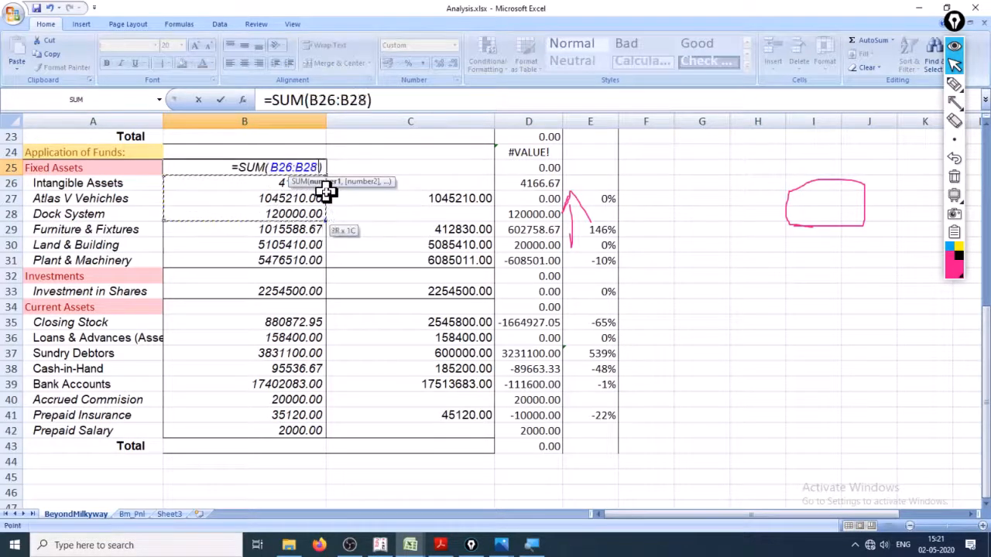
{"action": "key", "text": "shift+Down"}
{"action": "key", "text": "Return"}
{"action": "key", "text": "Right"}
{"action": "key", "text": "Up"}
{"action": "key", "text": "Left"}
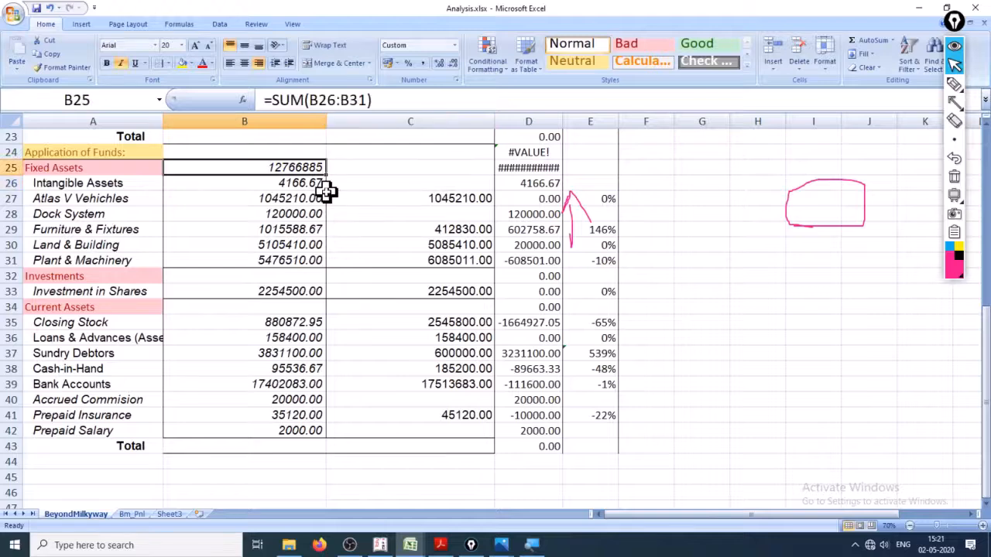
Step: Copy the Fixed Assets total formula from B25 into C25 for the prior year
{"action": "key", "text": "ctrl+c"}
{"action": "key", "text": "Right"}
{"action": "key", "text": "Return"}
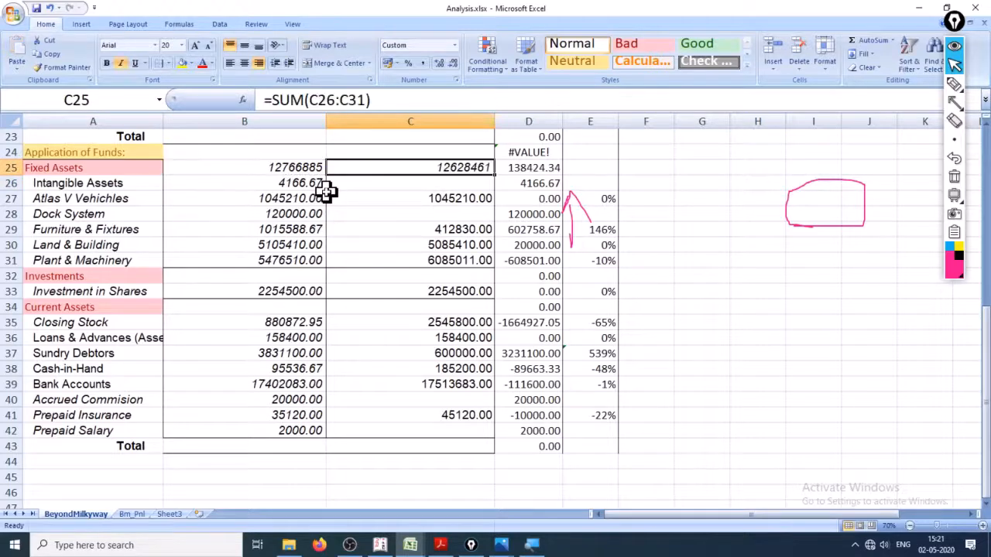
{"action": "key", "text": "Down"}
{"action": "key", "text": "Down"}
{"action": "key", "text": "Up"}
{"action": "key", "text": "Up"}
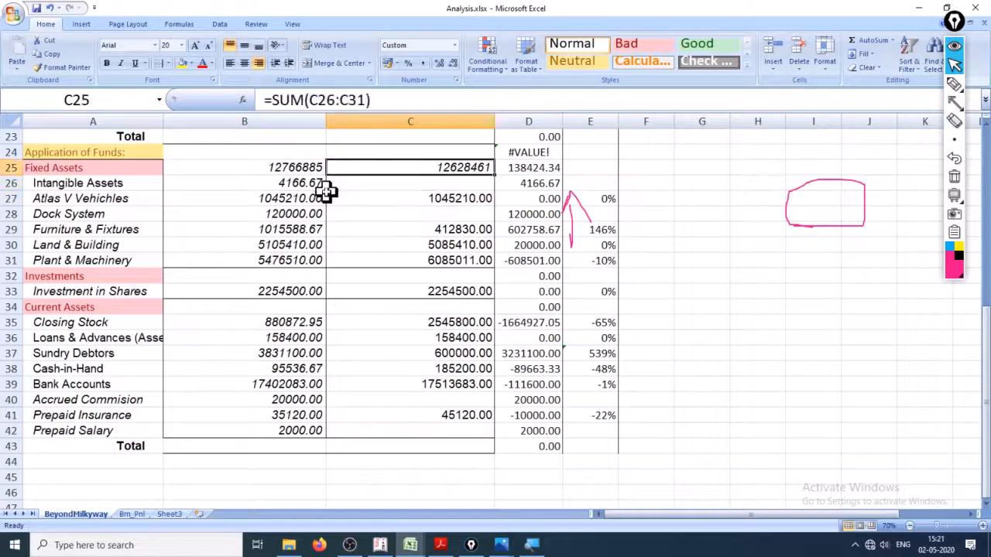
{"action": "key", "text": "Right"}
{"action": "key", "text": "Right"}
{"action": "key", "text": "Right"}
{"action": "type", "text": "+"}
{"action": "key", "text": "Left"}
{"action": "key", "text": "Left"}
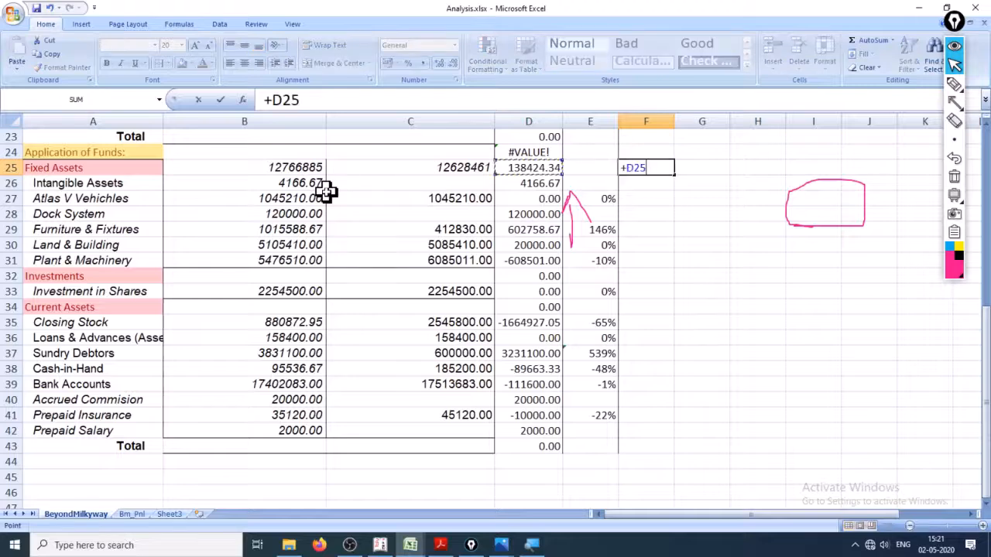
{"action": "key", "text": "Escape"}
{"action": "key", "text": "Left"}
{"action": "key", "text": "Left"}
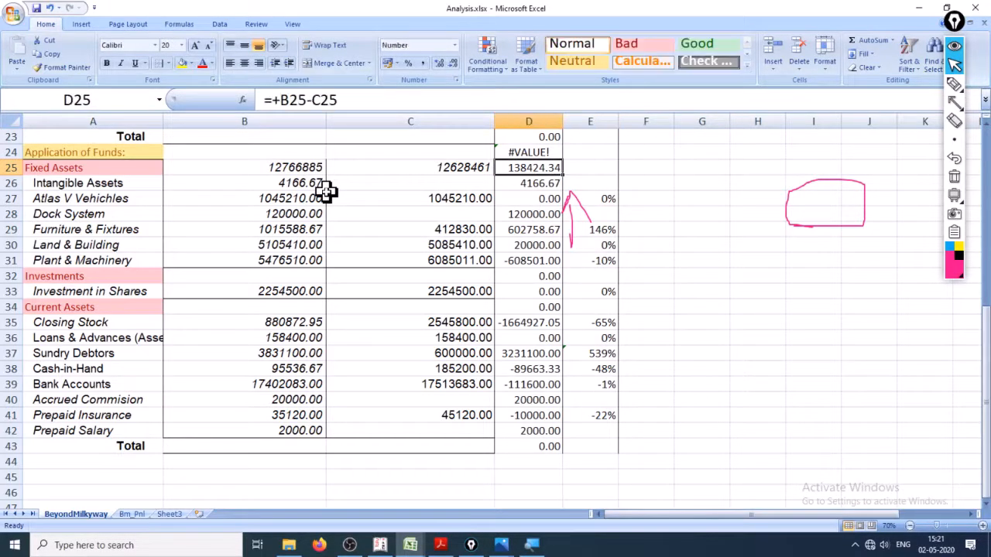
Step: Check the Fixed Assets change formula in D25 and calculate the percentage change in E25 as D25/C25
{"action": "key", "text": "F2"}
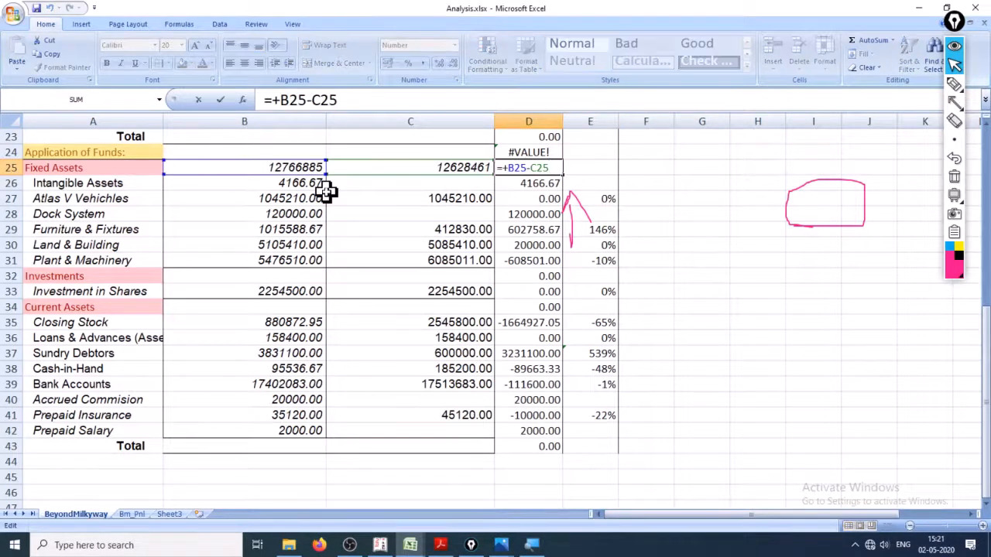
{"action": "key", "text": "Return"}
{"action": "key", "text": "Right"}
{"action": "type", "text": "+"}
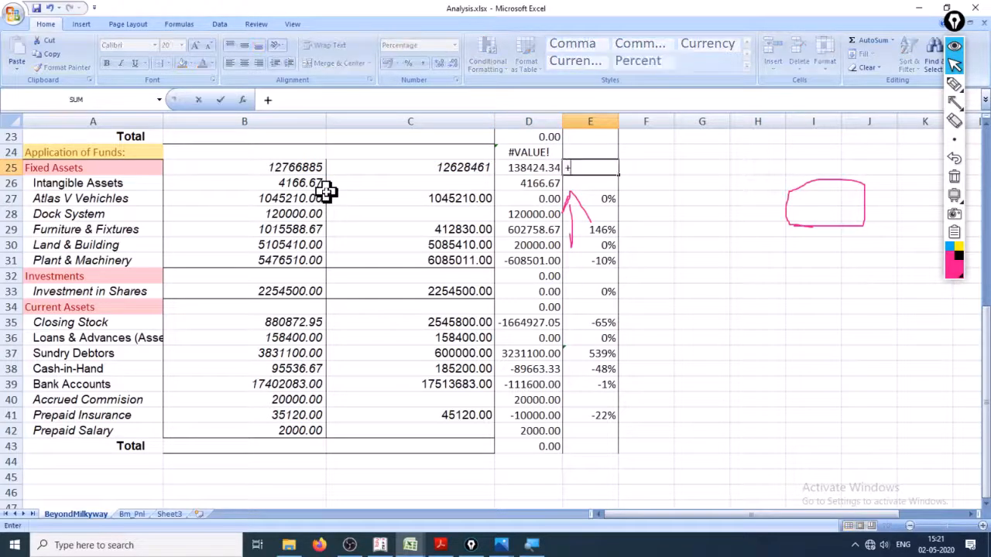
{"action": "key", "text": "Left"}
{"action": "key", "text": "Left"}
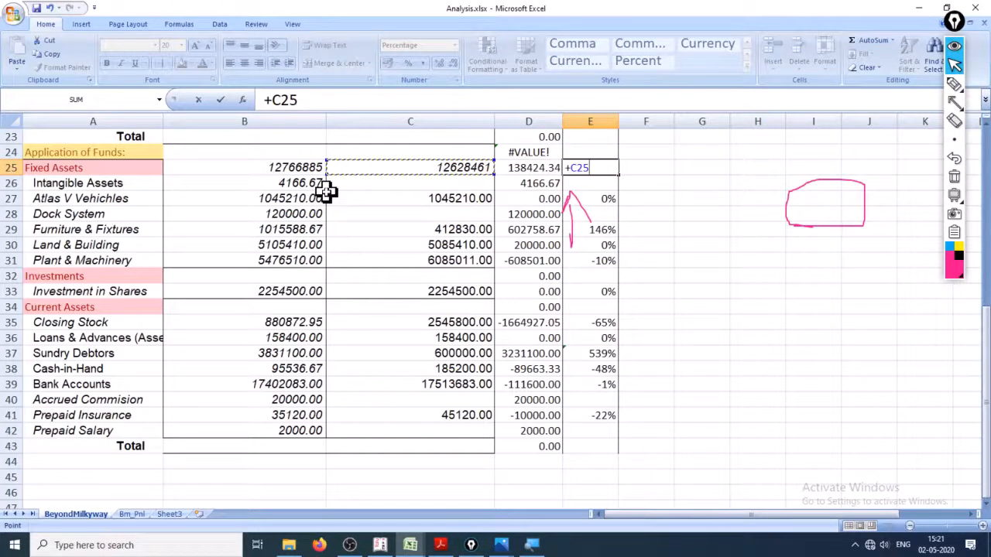
{"action": "key", "text": "Right"}
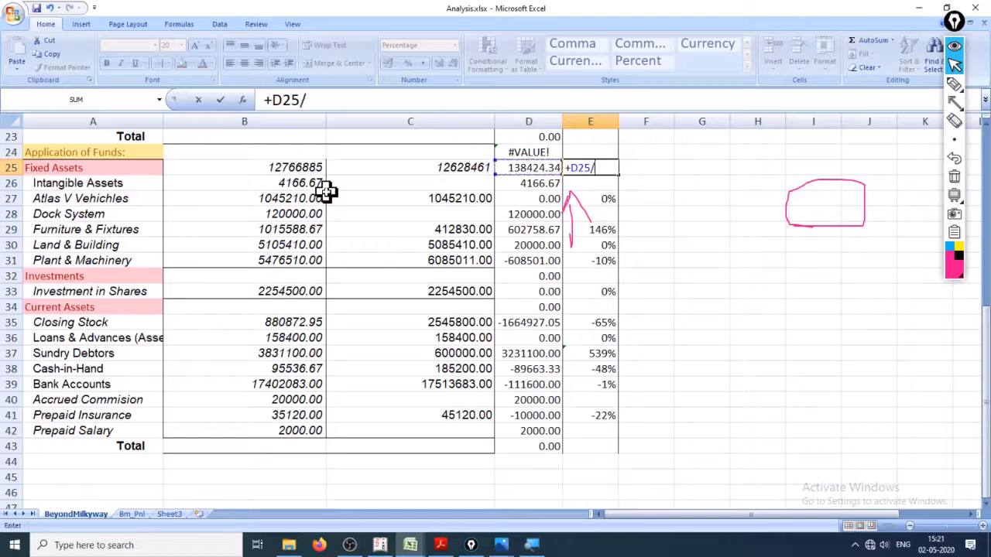
{"action": "key", "text": "Left"}
{"action": "key", "text": "Down"}
{"action": "key", "text": "Up"}
{"action": "key", "text": "Return"}
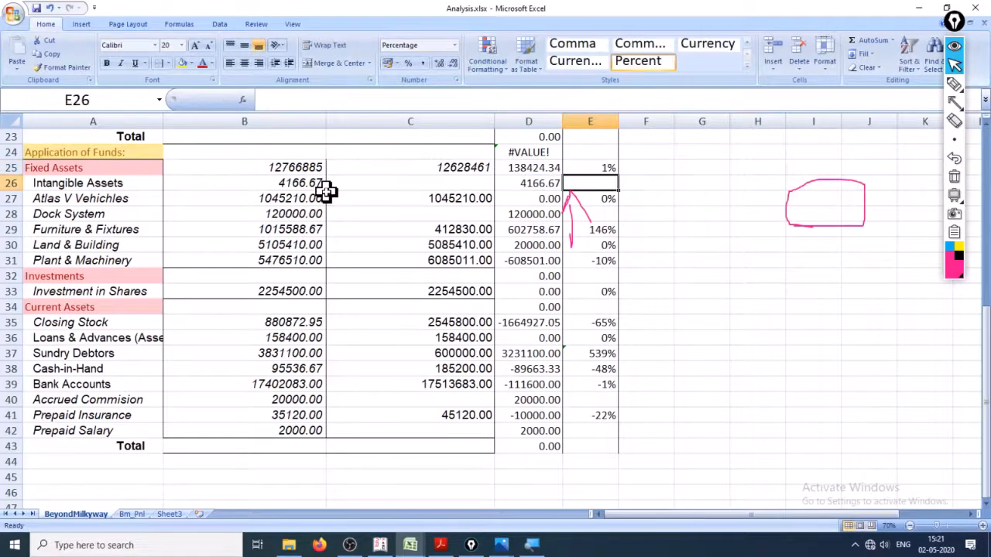
{"action": "key", "text": "Up"}
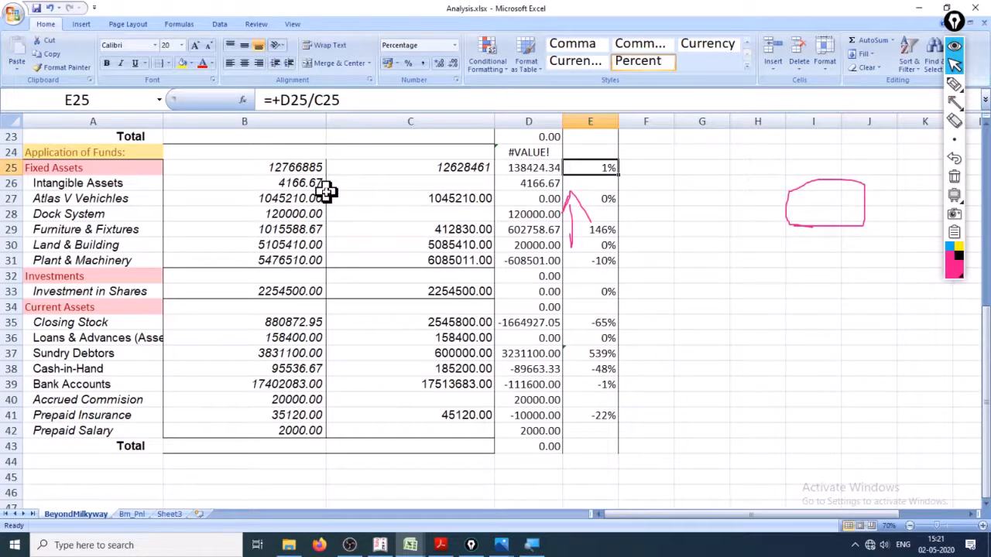
{"action": "key", "text": "Down"}
{"action": "key", "text": "Up"}
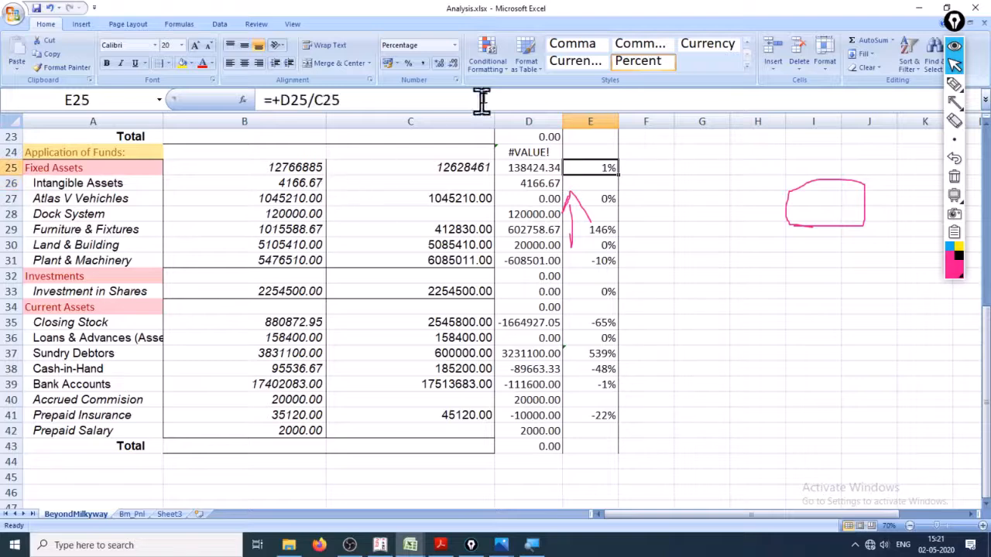
Step: Return to the Bm_Pnl sheet and examine Depriciation's prior-year and current-year amounts
{"action": "left_click", "coordinate": [128, 514]}
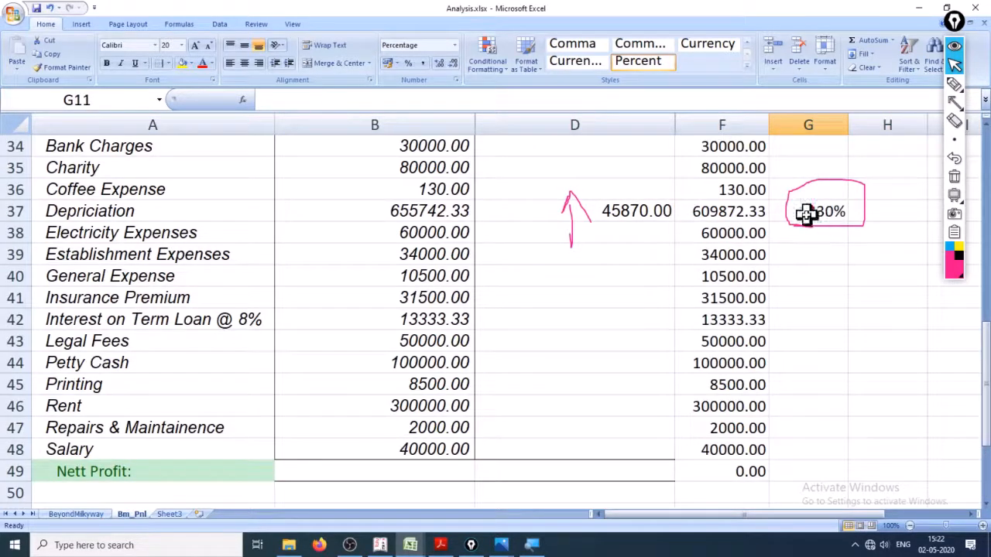
{"action": "left_click", "coordinate": [649, 215]}
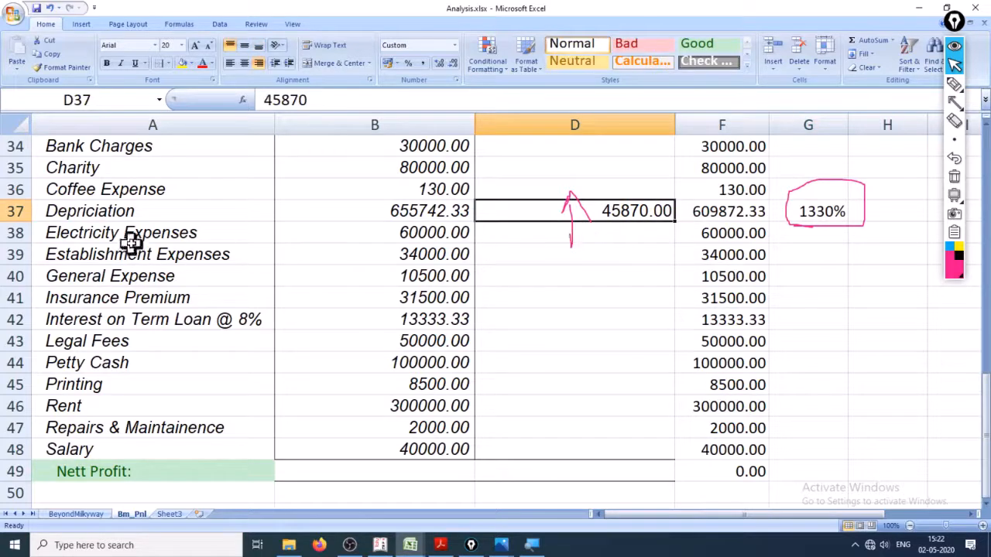
{"action": "left_click", "coordinate": [408, 211]}
Step: Switch to Tally.ERP 9, leave the Sundry Debtors summary and open the Depriciation ledger's vouchers
{"action": "left_click", "coordinate": [383, 541]}
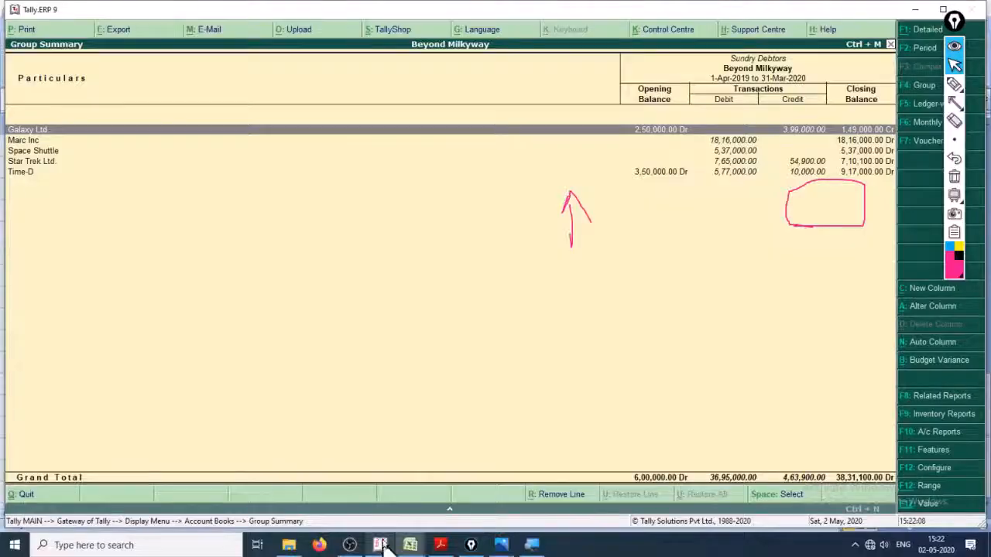
{"action": "key", "text": "Escape"}
{"action": "key", "text": "Escape"}
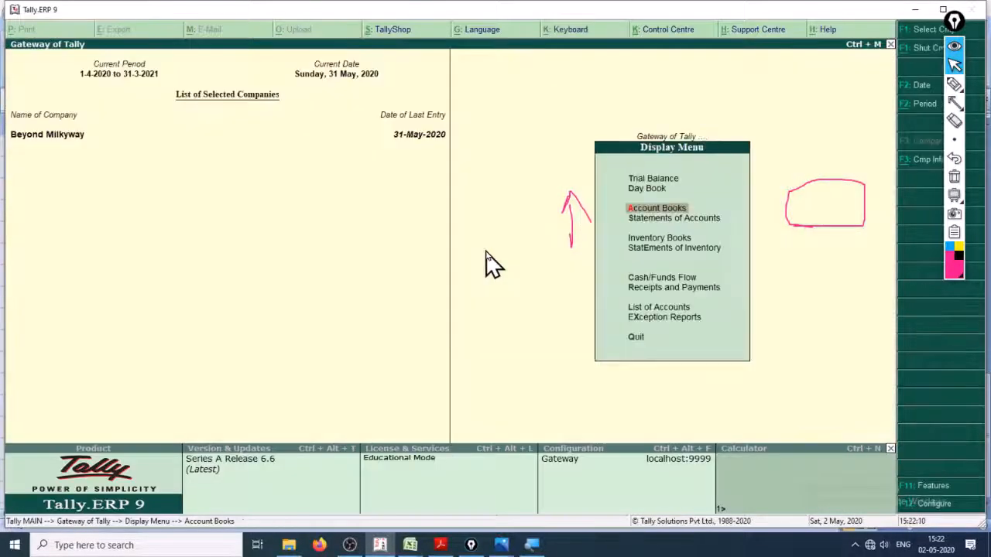
{"action": "key", "text": "Escape"}
{"action": "key", "text": "Escape"}
{"action": "key", "text": "Escape"}
{"action": "key", "text": "d"}
{"action": "type", "text": "al"}
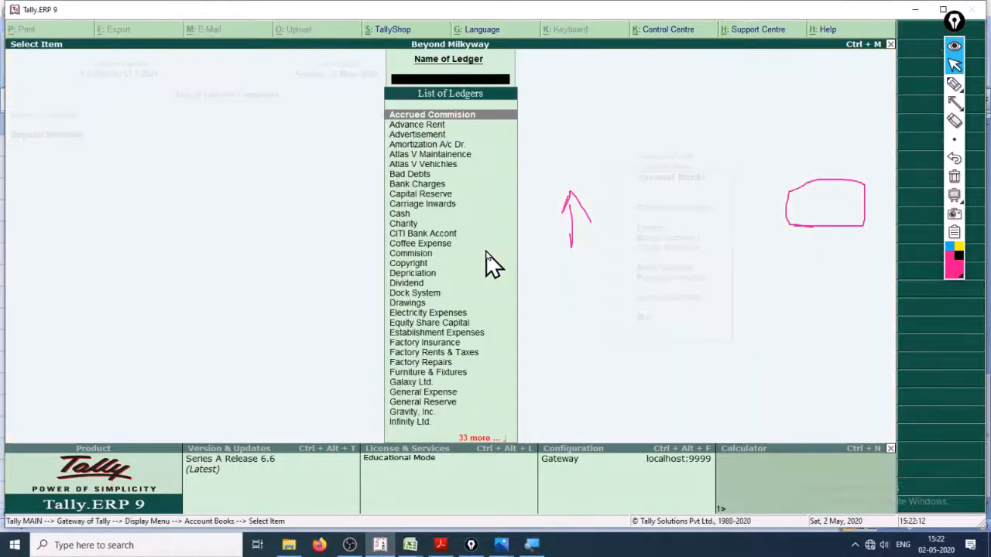
{"action": "type", "text": "de"}
{"action": "key", "text": "Return"}
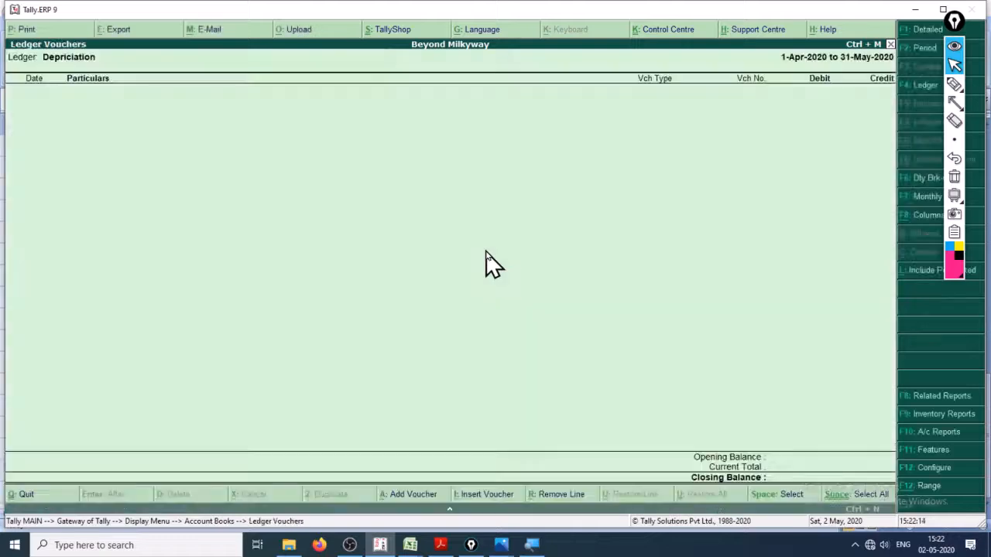
Step: Set the Depriciation ledger's period to 1-4-2019 through 31-3-2020 and examine its Plant & Machinery and Furniture & Fixtures journal entries
{"action": "key", "text": "F2"}
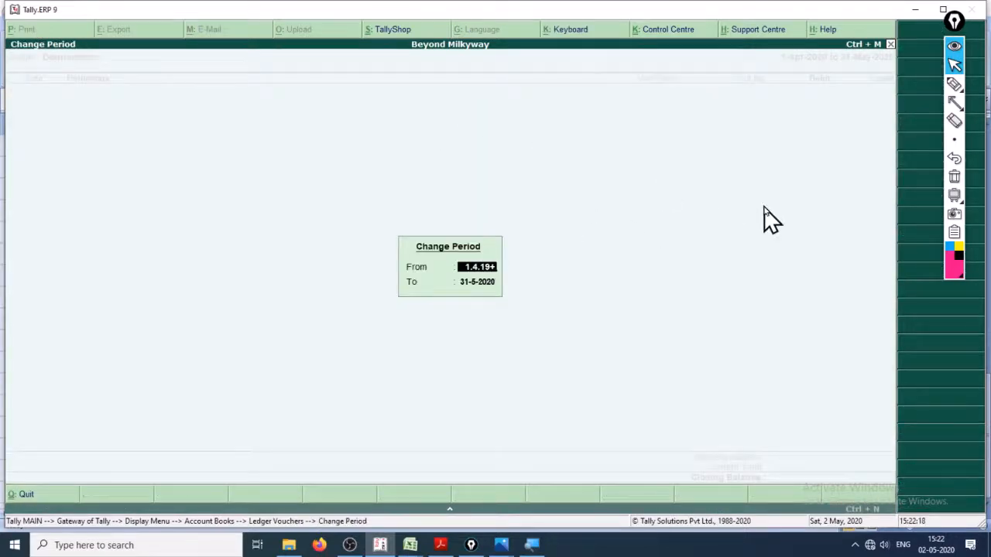
{"action": "key", "text": "Return"}
{"action": "type", "text": "31.3."}
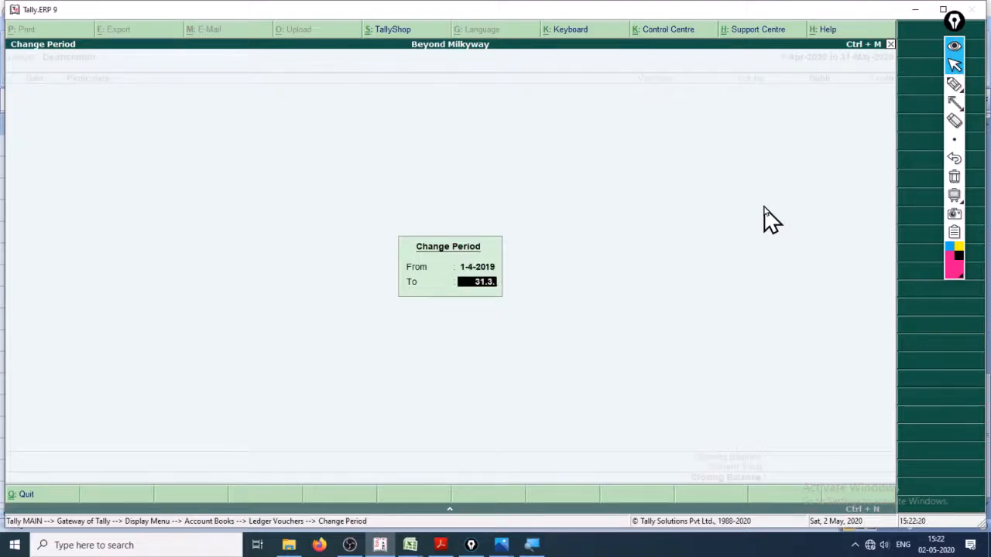
{"action": "key", "text": "Return"}
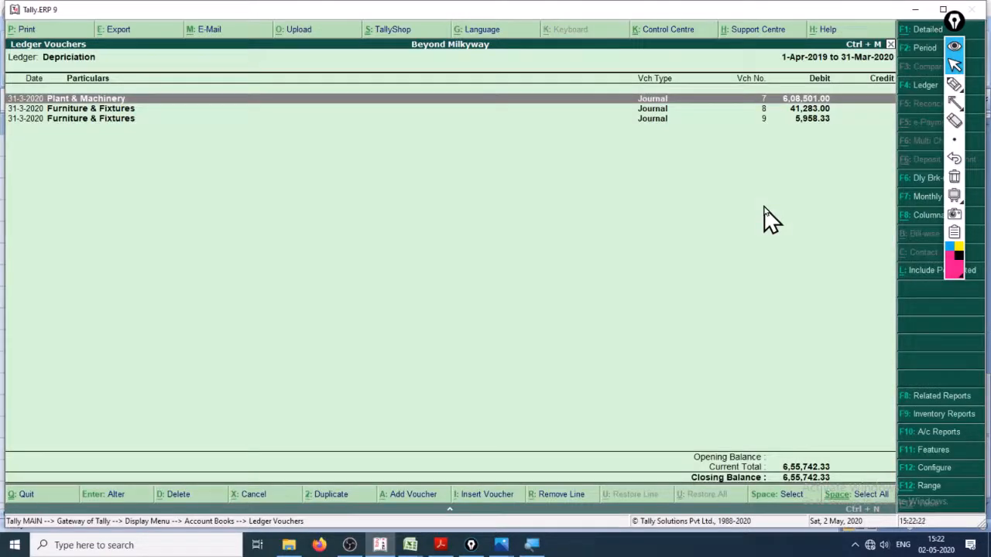
{"action": "key", "text": "Down"}
{"action": "key", "text": "Up"}
{"action": "key", "text": "Down"}
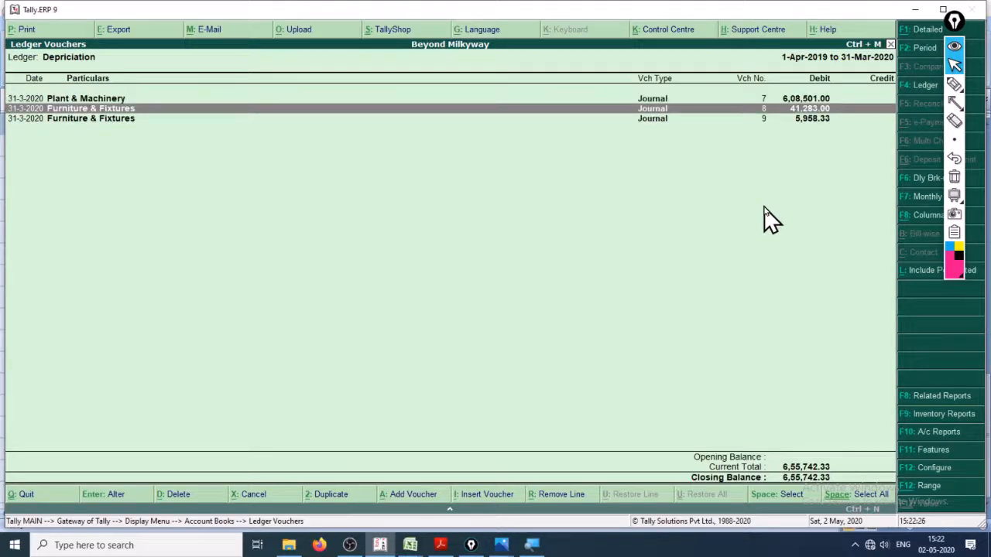
Step: Check the last Furniture & Fixtures depreciation entry, switch to Excel and examine Depriciation's prior-year amount in D37 and change formula in F37
{"action": "key", "text": "Down"}
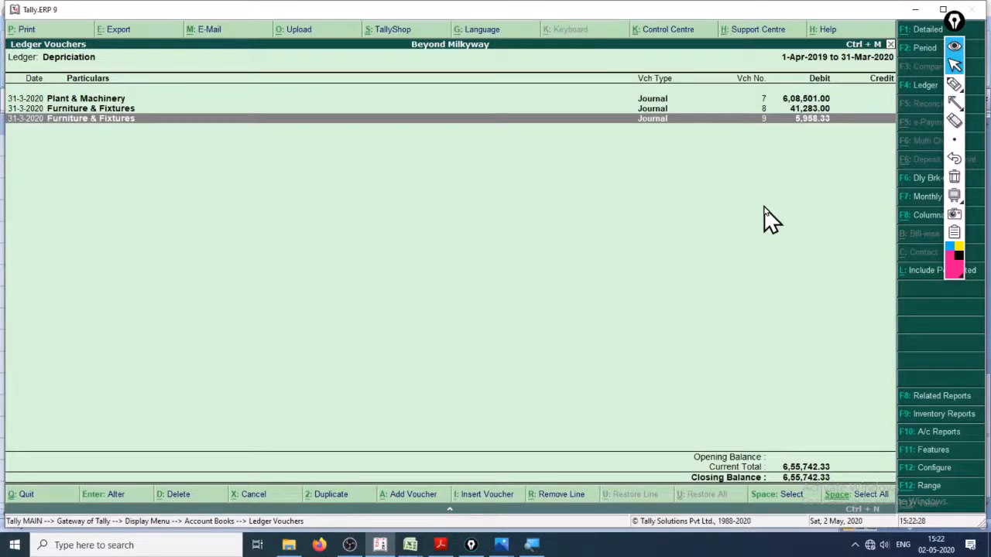
{"action": "key", "text": "alt+Tab"}
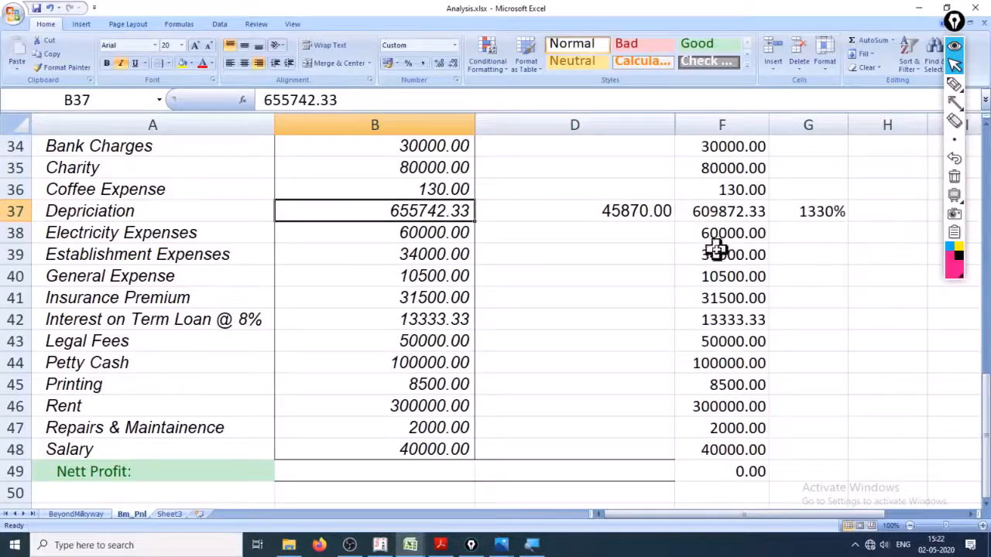
{"action": "left_click", "coordinate": [611, 210]}
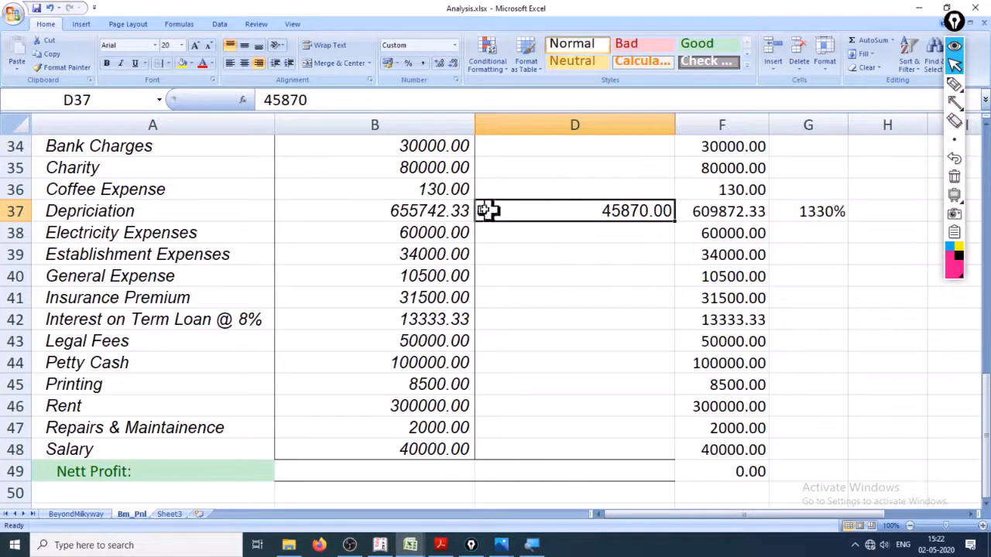
{"action": "left_click", "coordinate": [733, 219]}
{"action": "scroll", "coordinate": [383, 326], "scroll_direction": "down", "scroll_amount": 1}
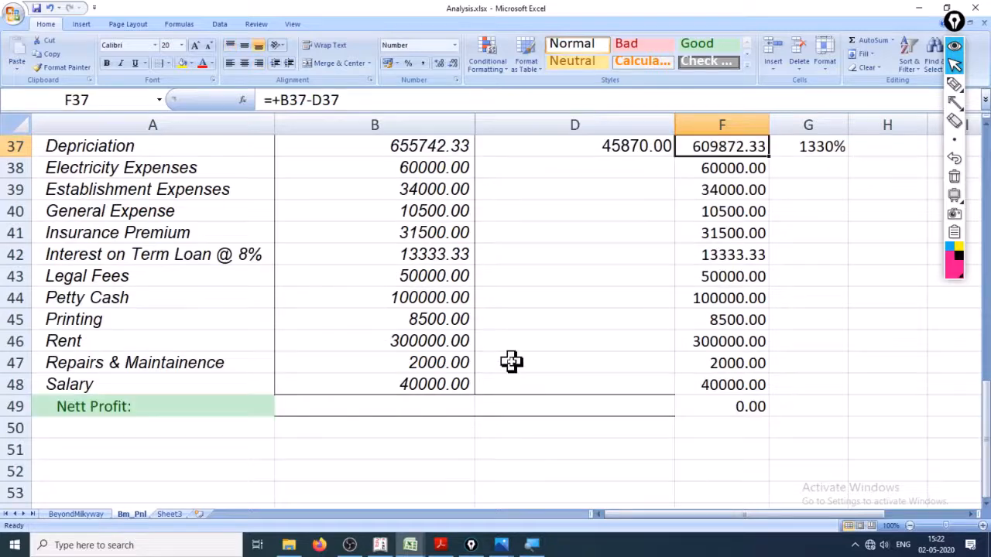
Step: Select the Nett Profit cell B49, then switch to Tally.ERP 9, leave the ledger vouchers and open the Profit & Loss A/c
{"action": "left_click", "coordinate": [330, 363]}
{"action": "left_click", "coordinate": [377, 404]}
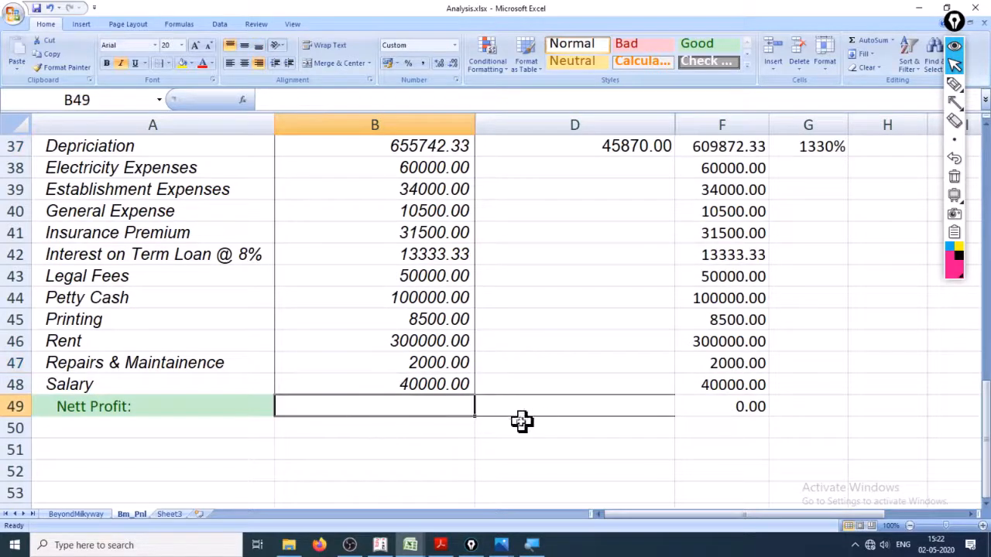
{"action": "key", "text": "alt+Tab"}
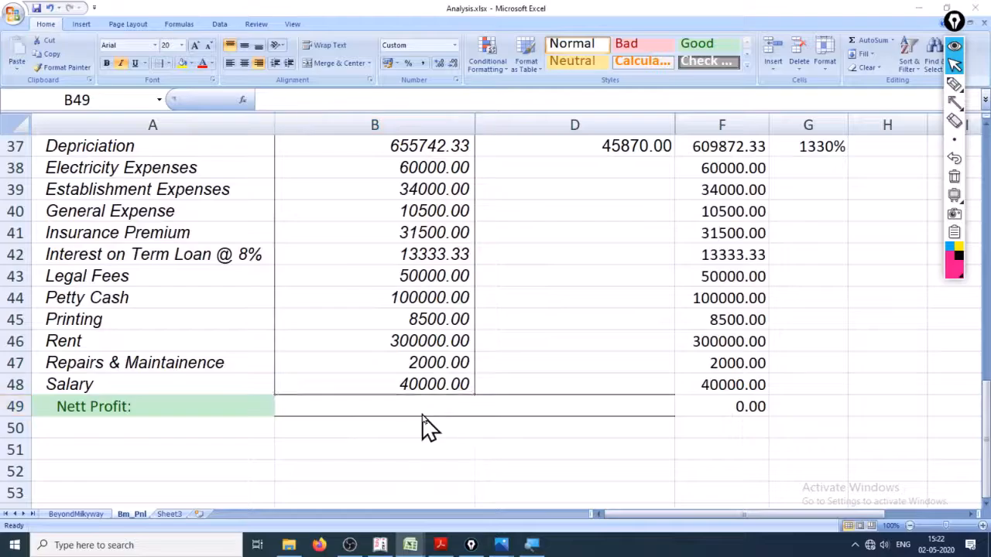
{"action": "key", "text": "alt+Tab"}
{"action": "key", "text": "Escape"}
{"action": "key", "text": "Escape"}
{"action": "key", "text": "Escape"}
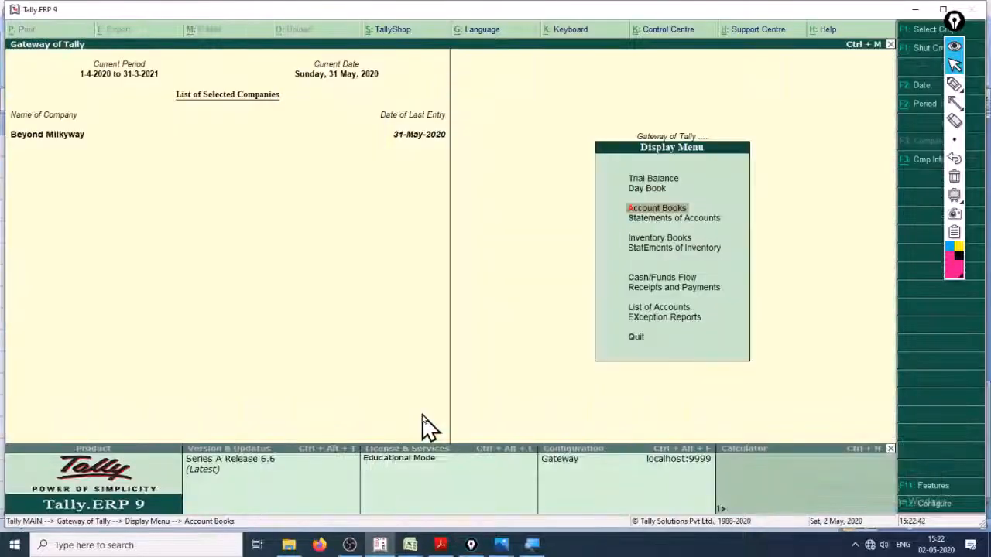
{"action": "key", "text": "Escape"}
{"action": "key", "text": "Escape"}
{"action": "key", "text": "p"}
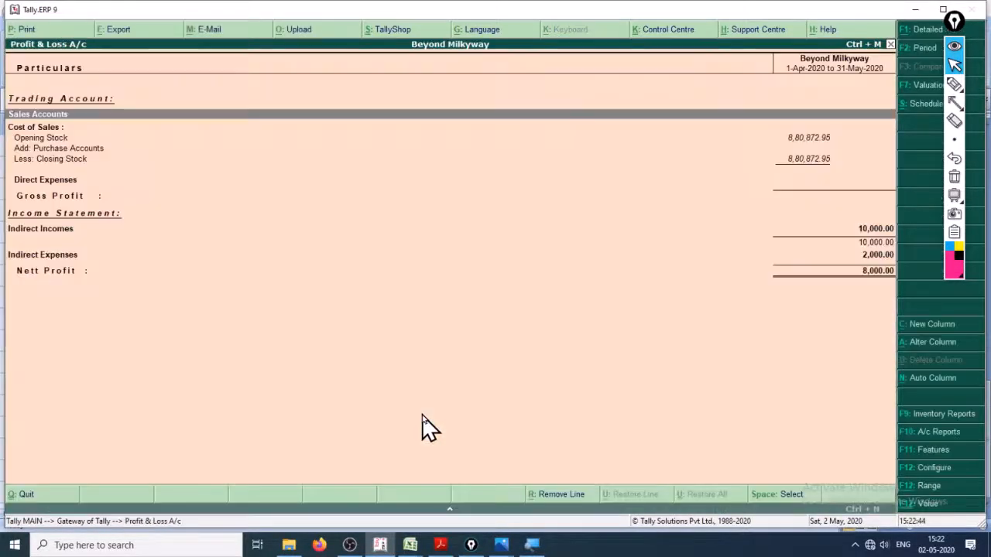
Step: Go through the Profit & Loss A/c lines down to Indirect Expenses and read the Nett Profit figure
{"action": "key", "text": "Down"}
{"action": "key", "text": "Down"}
{"action": "key", "text": "Down"}
{"action": "key", "text": "Down"}
{"action": "key", "text": "Down"}
{"action": "key", "text": "Down"}
{"action": "key", "text": "Down"}
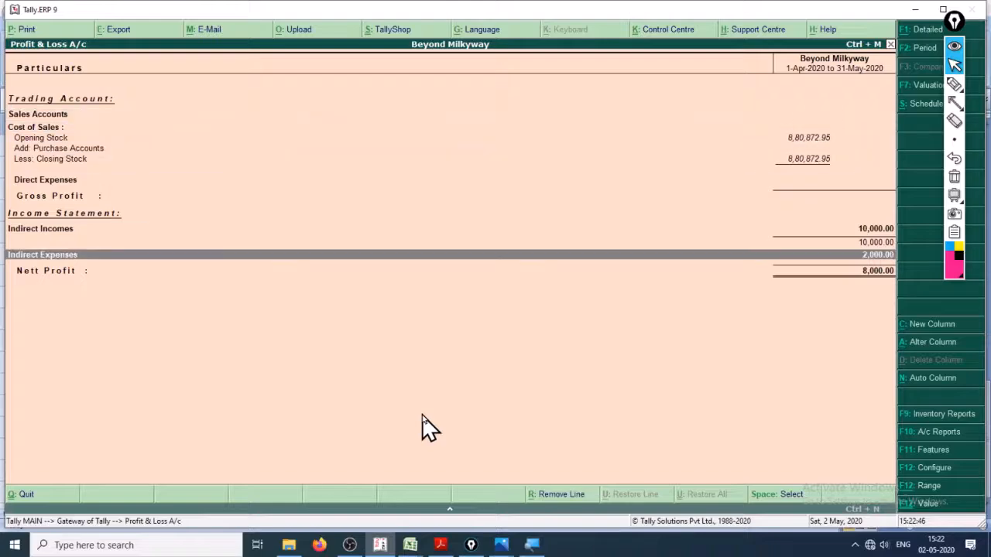
Step: Switch to Excel and enter 8000 as Nett Profit in B49, then clear the cell and enter 8000 again
{"action": "key", "text": "alt+Tab"}
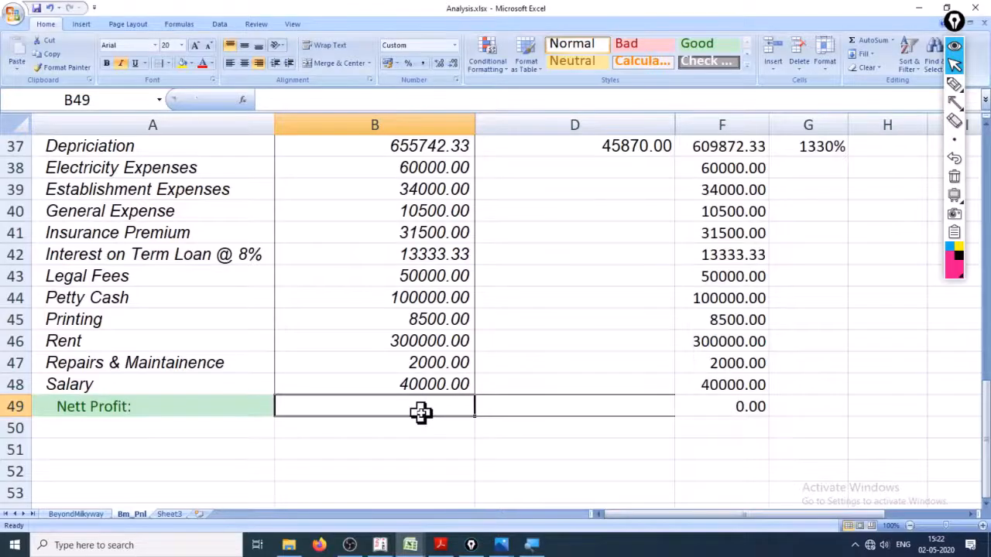
{"action": "type", "text": "8000"}
{"action": "key", "text": "Return"}
{"action": "left_click", "coordinate": [420, 412]}
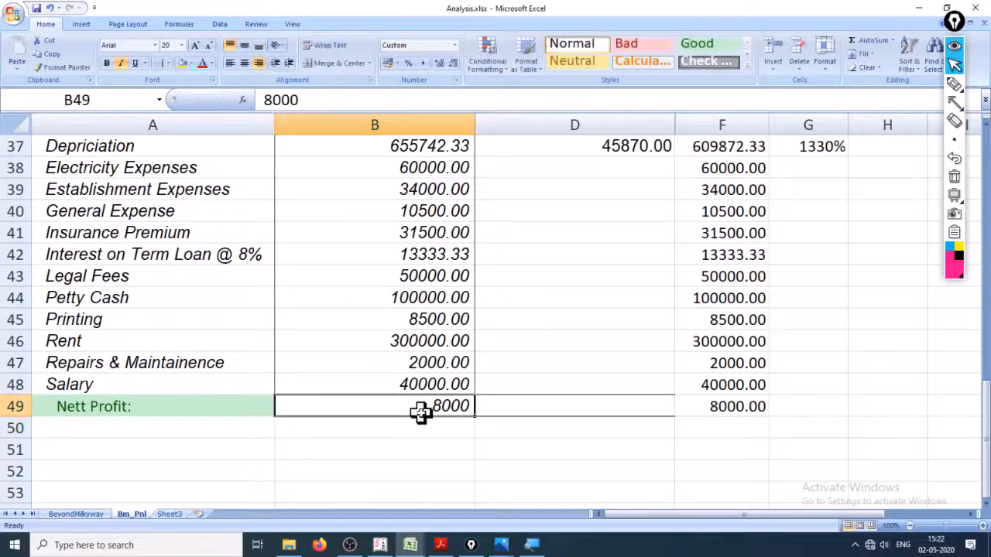
{"action": "scroll", "coordinate": [719, 387], "scroll_direction": "up", "scroll_amount": 12}
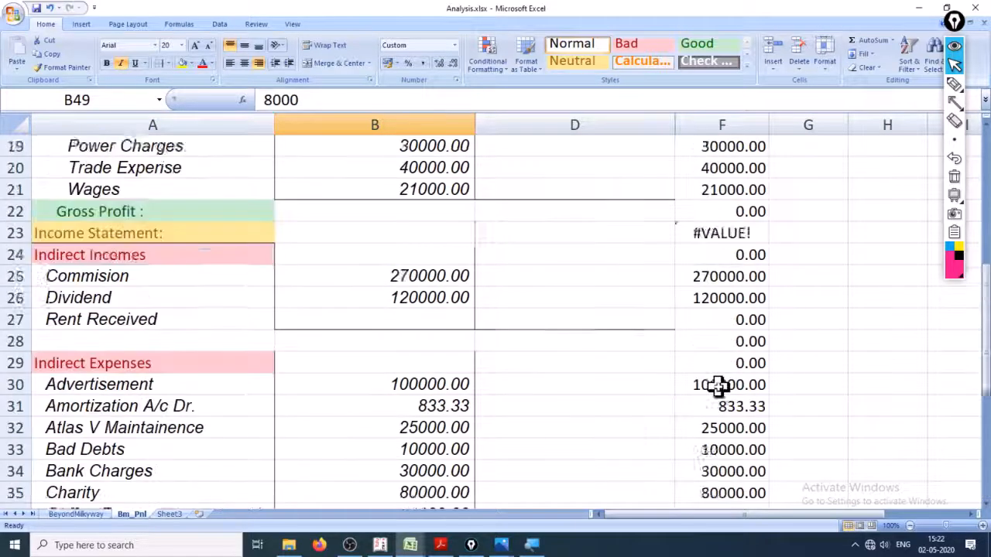
{"action": "scroll", "coordinate": [718, 387], "scroll_direction": "down", "scroll_amount": 8}
{"action": "scroll", "coordinate": [719, 387], "scroll_direction": "down", "scroll_amount": 6}
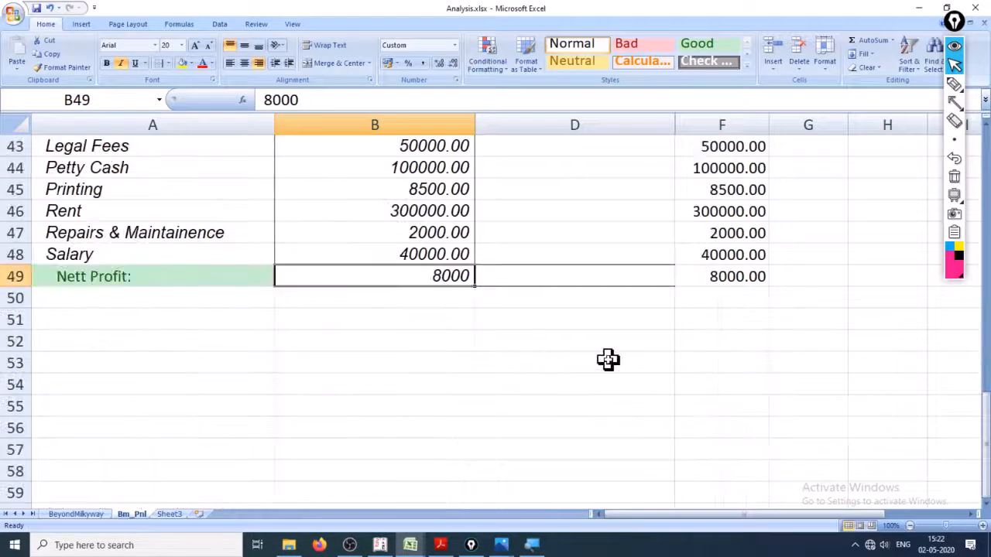
{"action": "key", "text": "Delete"}
{"action": "type", "text": "8000"}
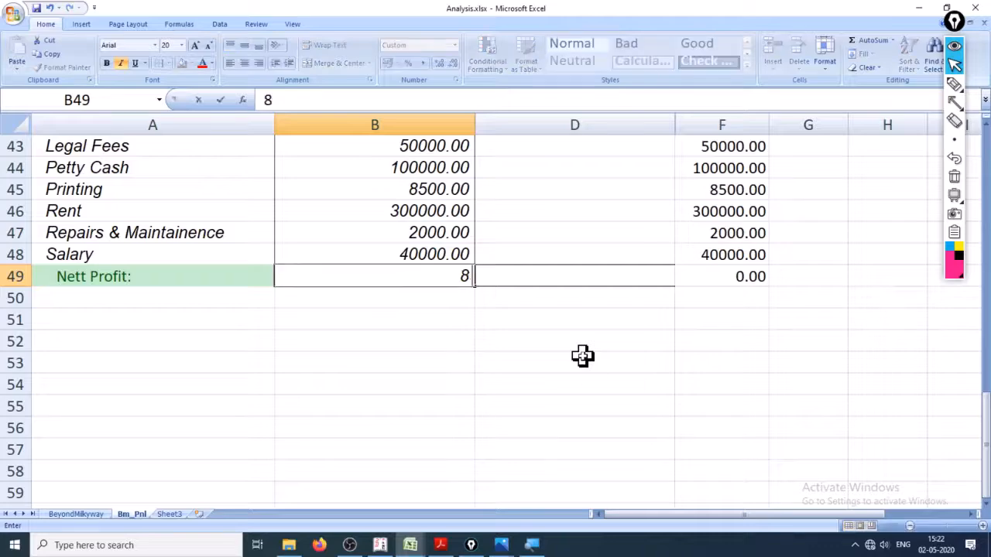
{"action": "key", "text": "Return"}
Step: Change the company name in heading cell A3 of the income statement to Beyond Milkyway
{"action": "scroll", "coordinate": [935, 226], "scroll_direction": "up", "scroll_amount": 14}
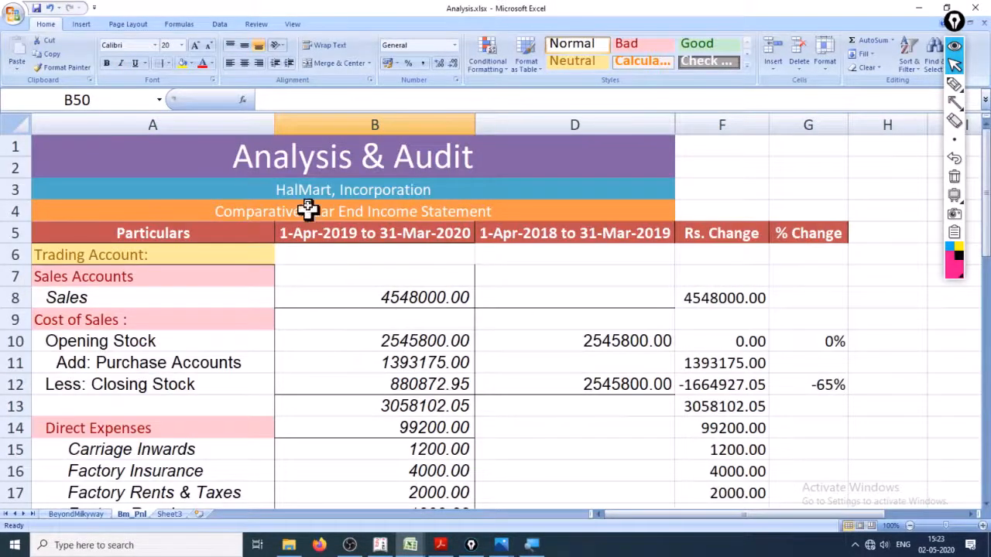
{"action": "left_click", "coordinate": [278, 164]}
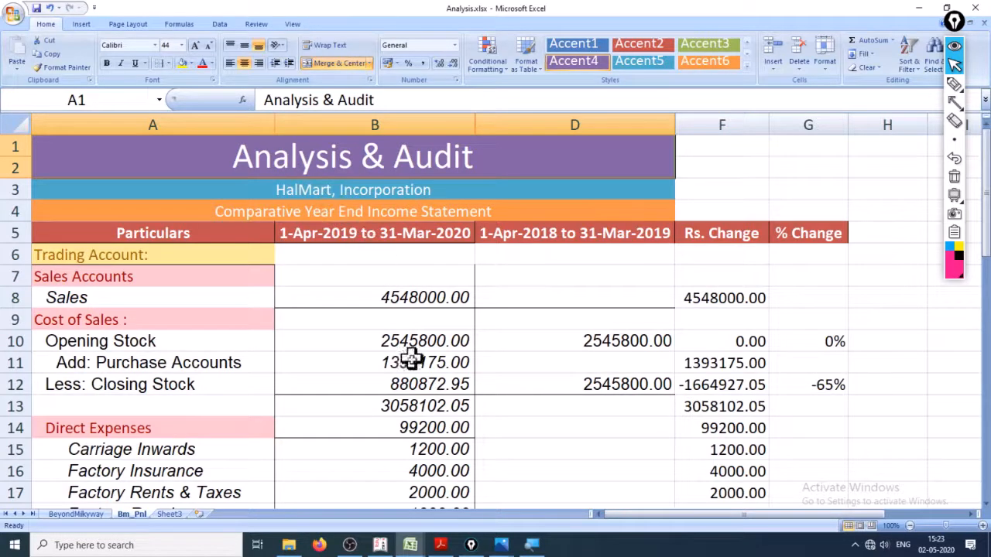
{"action": "left_click", "coordinate": [319, 190]}
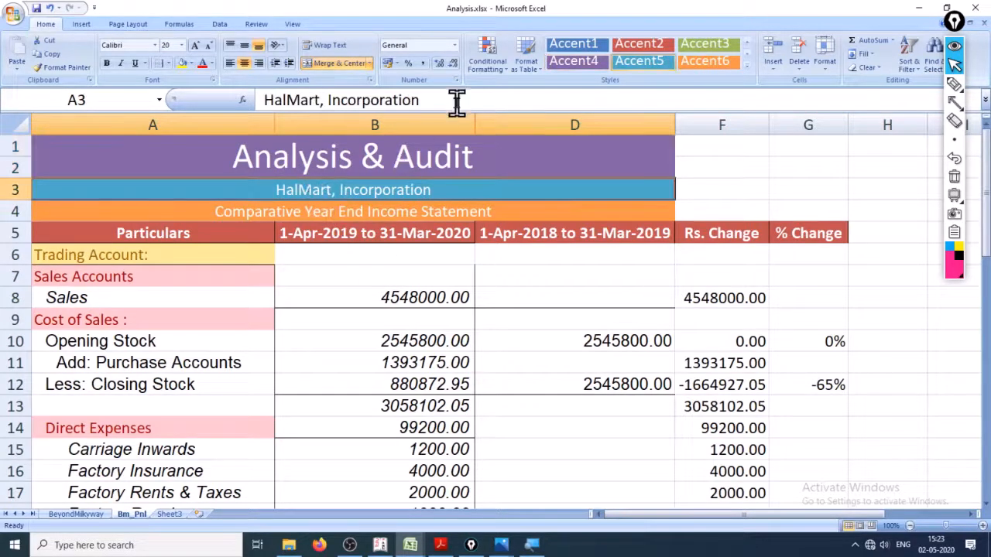
{"action": "left_click_drag", "start_coordinate": [457, 105], "coordinate": [170, 101]}
{"action": "type", "text": "Beyond Mi"}
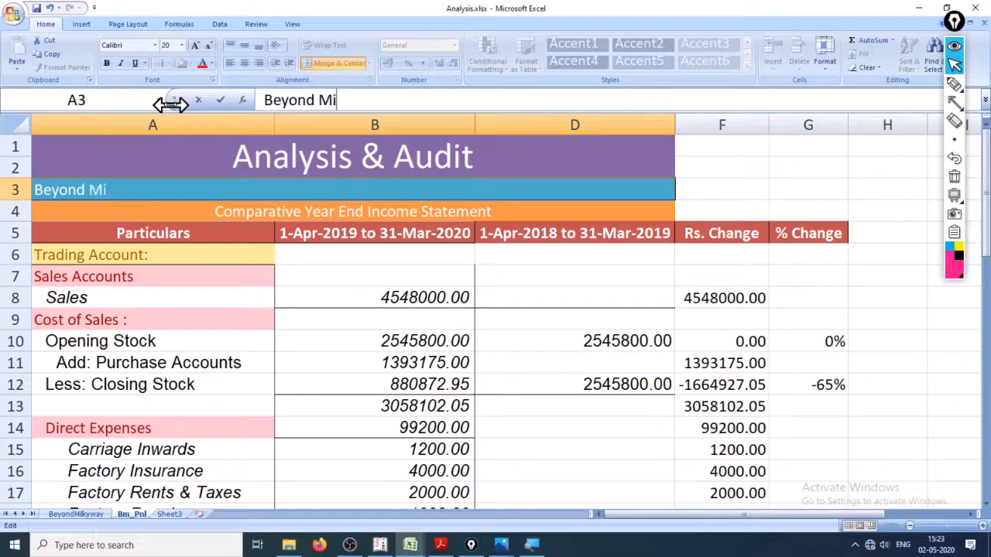
{"action": "type", "text": "lkyway"}
{"action": "key", "text": "Return"}
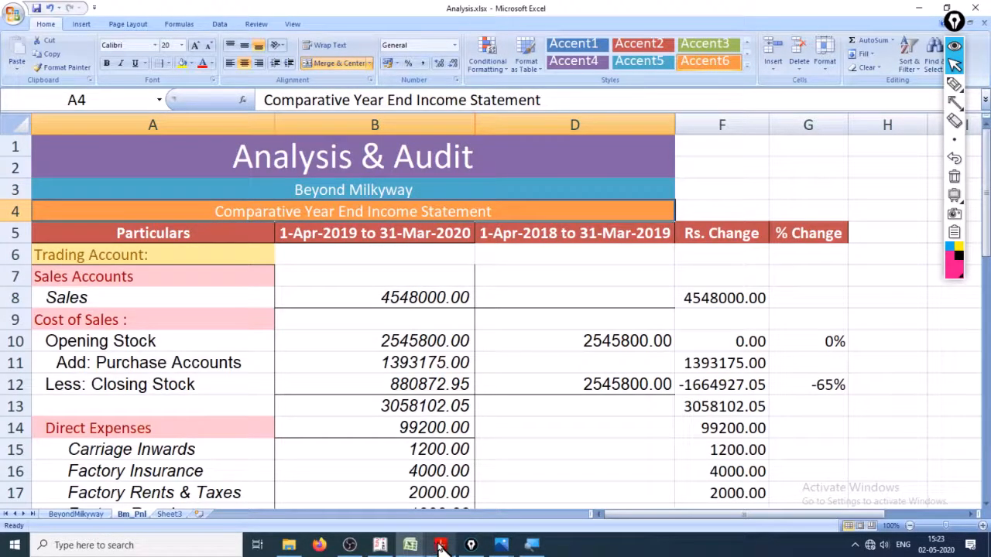
Step: Switch to Horizontal_Trend.pdf in Acrobat Reader and review the Horizontal Analysis definition and the dollar and percentage change formulas
{"action": "mouse_move", "coordinate": [442, 548]}
{"action": "left_click", "coordinate": [454, 512]}
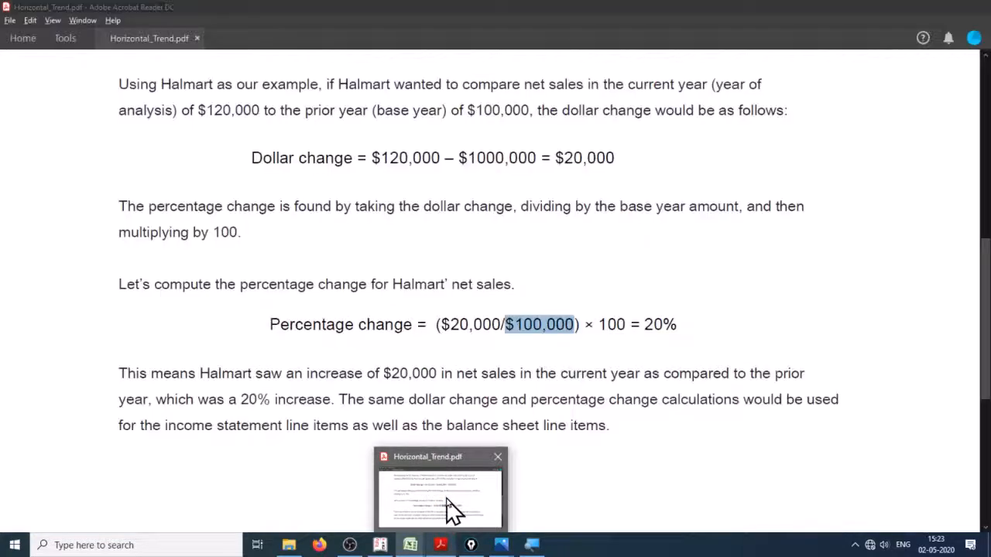
{"action": "scroll", "coordinate": [280, 337], "scroll_direction": "up", "scroll_amount": 10}
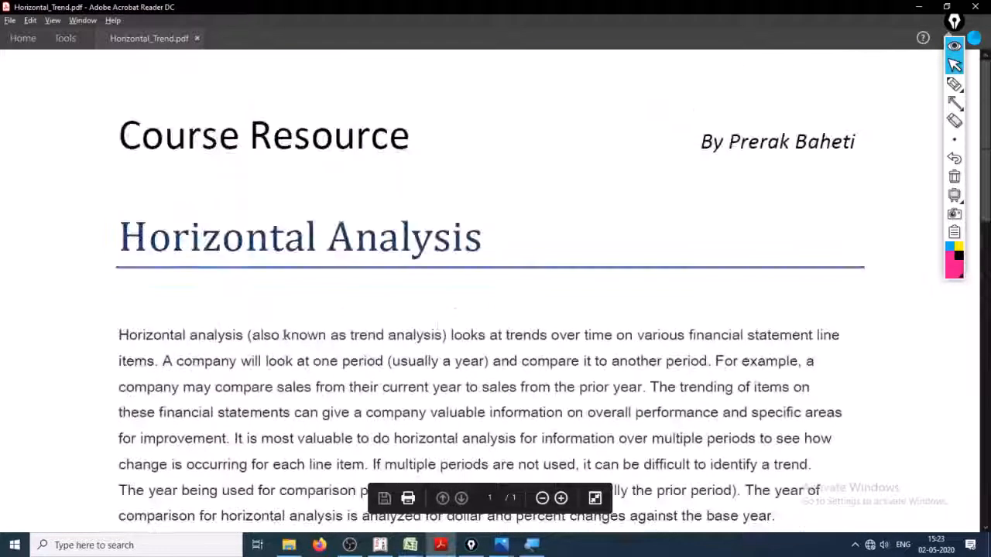
{"action": "left_click_drag", "start_coordinate": [284, 335], "coordinate": [580, 361]}
{"action": "scroll", "coordinate": [379, 319], "scroll_direction": "down", "scroll_amount": 5}
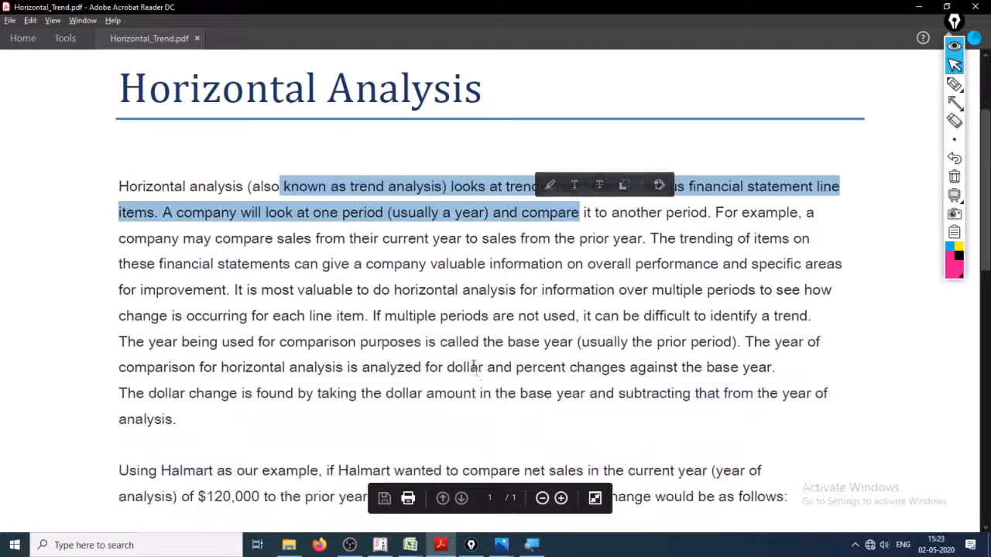
{"action": "scroll", "coordinate": [380, 318], "scroll_direction": "down", "scroll_amount": 3}
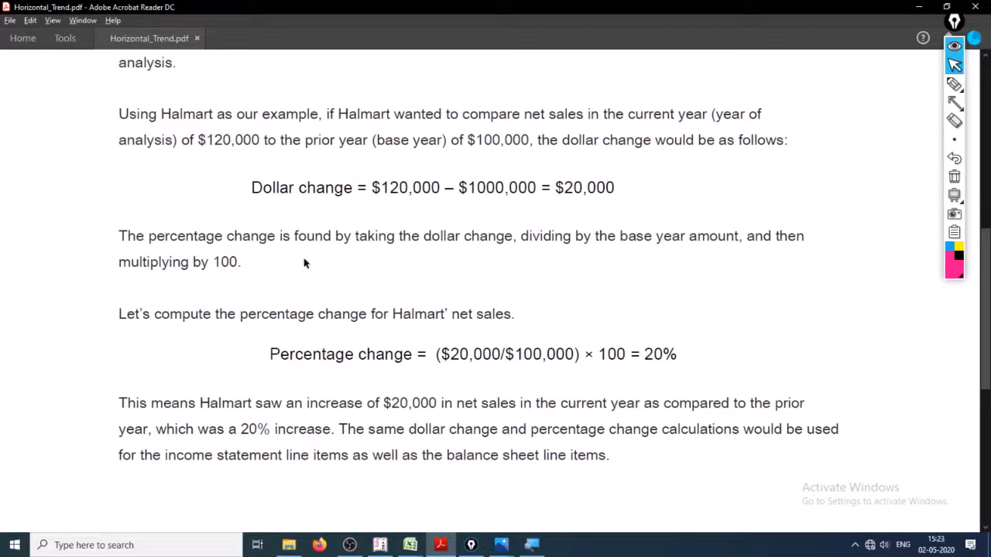
{"action": "scroll", "coordinate": [305, 263], "scroll_direction": "up", "scroll_amount": 8}
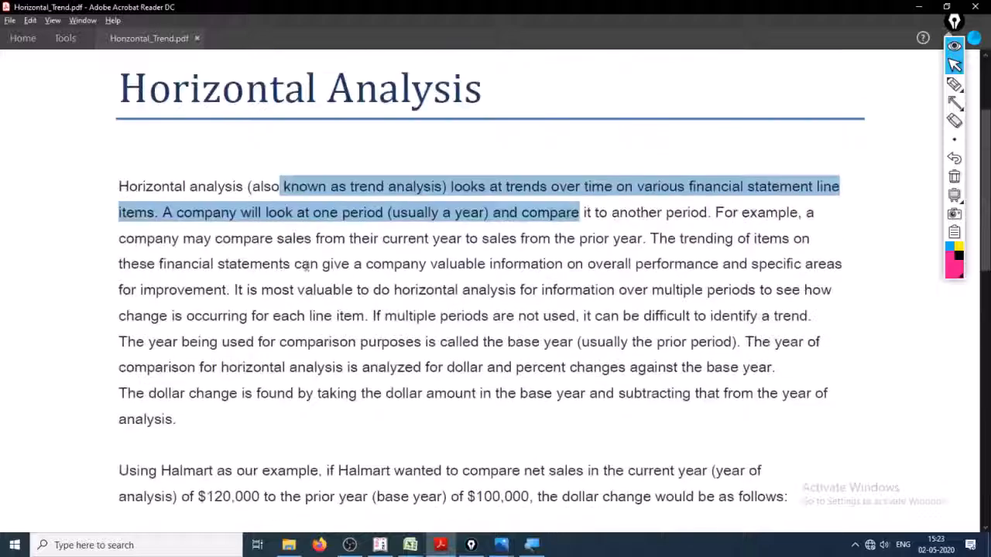